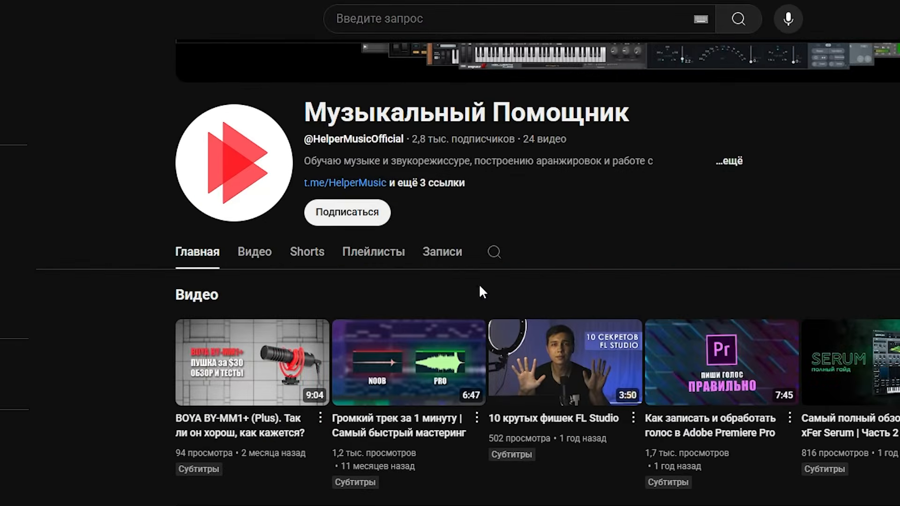
# Subscribe to the Музыкальный Помощник channel and set its notifications to all (Все)
pyautogui.click(353, 220)
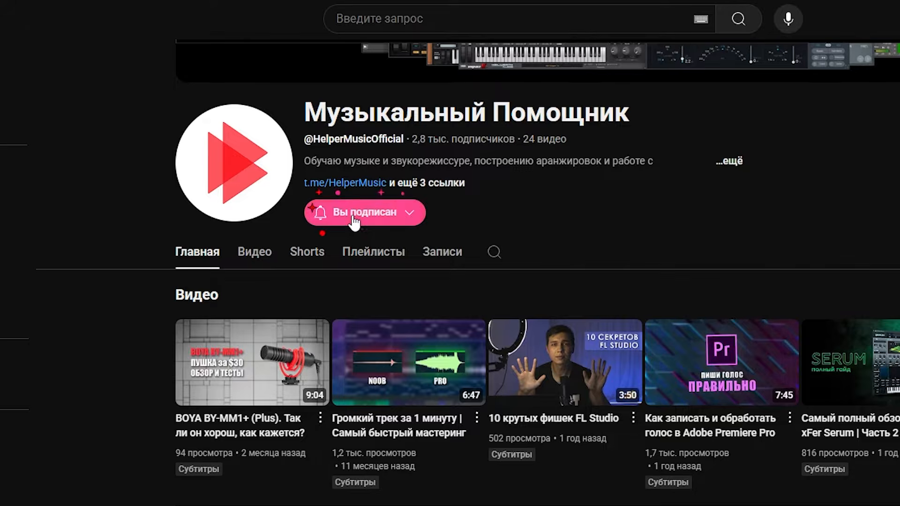
pyautogui.click(416, 219)
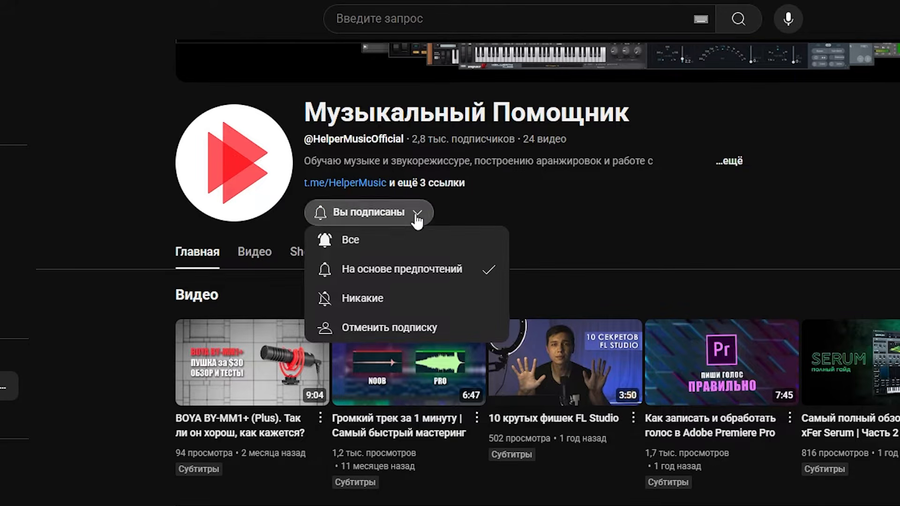
pyautogui.click(400, 251)
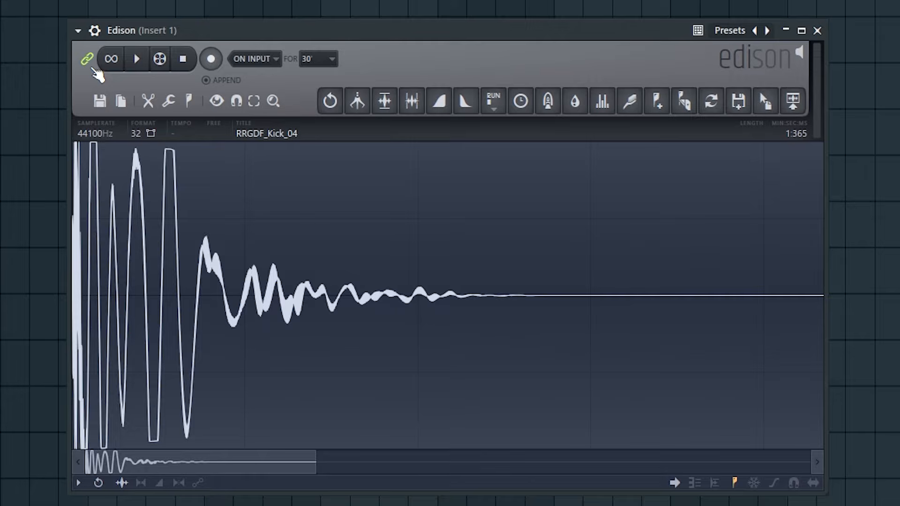
# Preview the RRGDF_Kick_04 sample with looping on and off, and try scrubbing through it
pyautogui.click(115, 61)
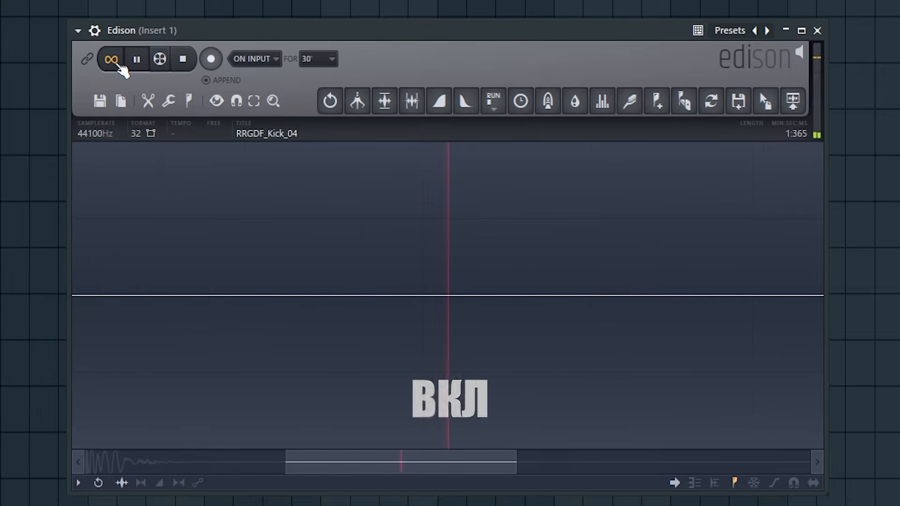
pyautogui.click(115, 61)
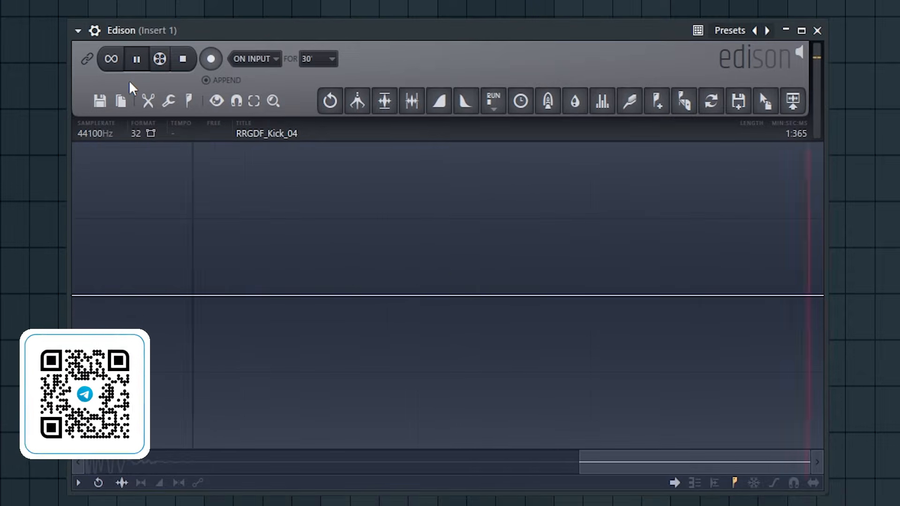
pyautogui.press('space')
pyautogui.click(136, 59)
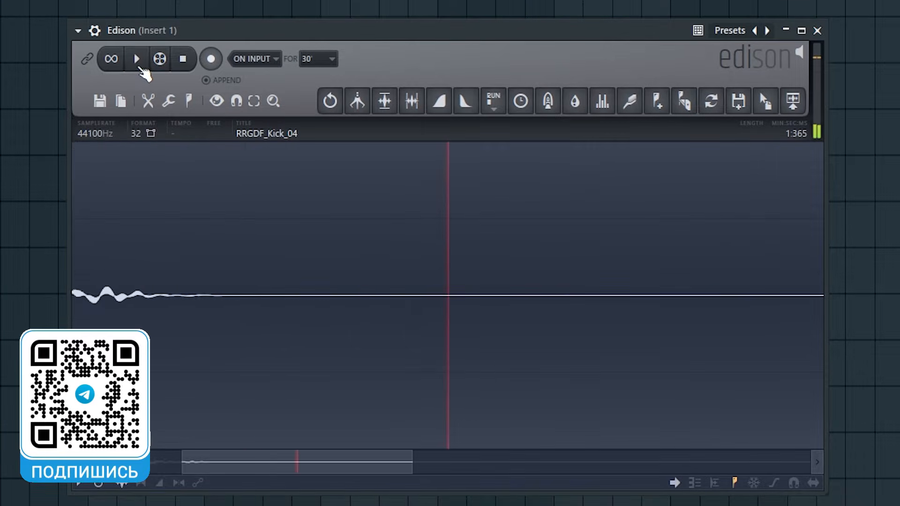
pyautogui.click(160, 58)
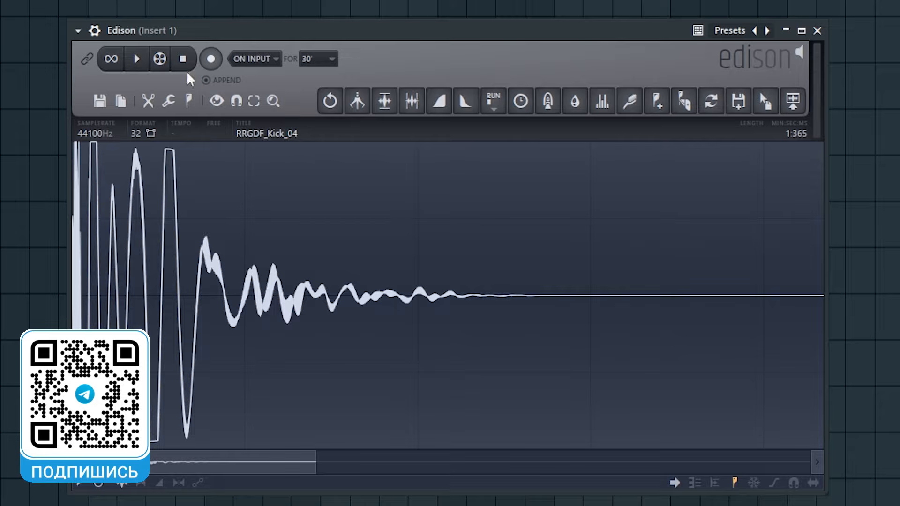
# Arm Edison for recording with the RRGDF_Kick_04 sample loaded
pyautogui.click(211, 59)
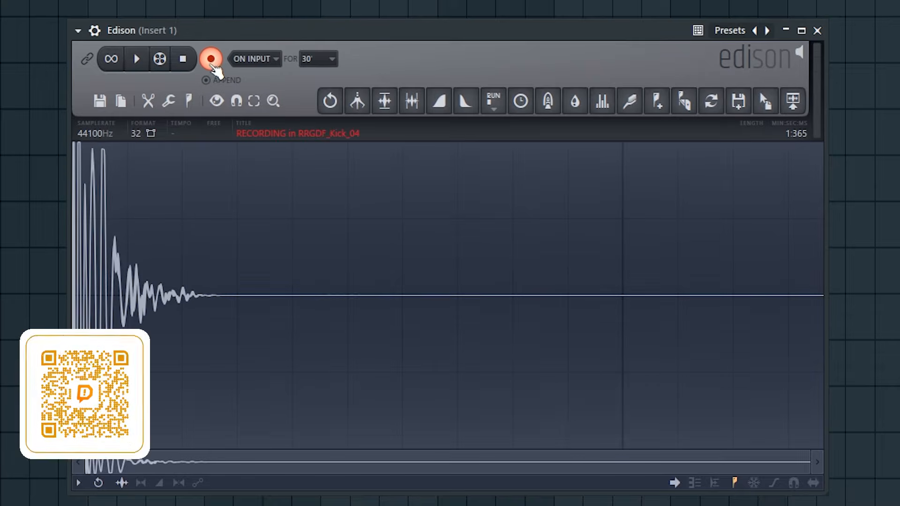
pyautogui.rightClick(213, 62)
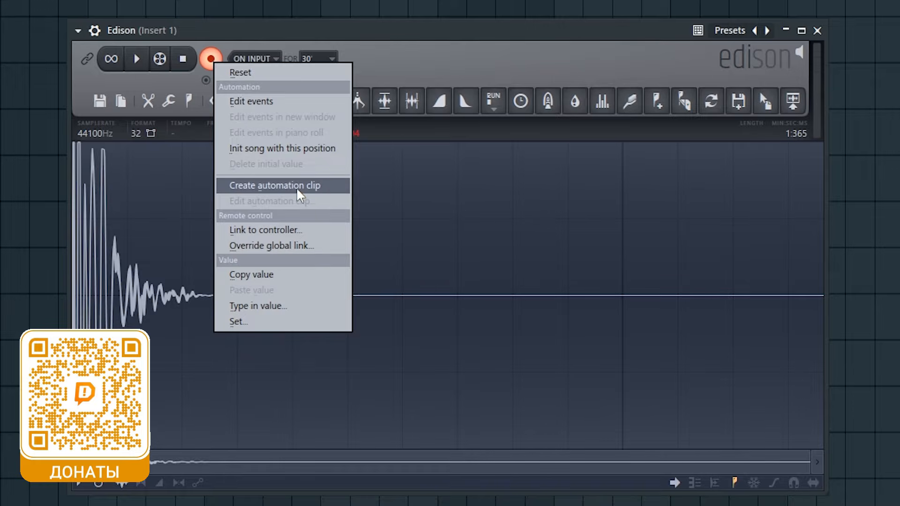
pyautogui.click(218, 38)
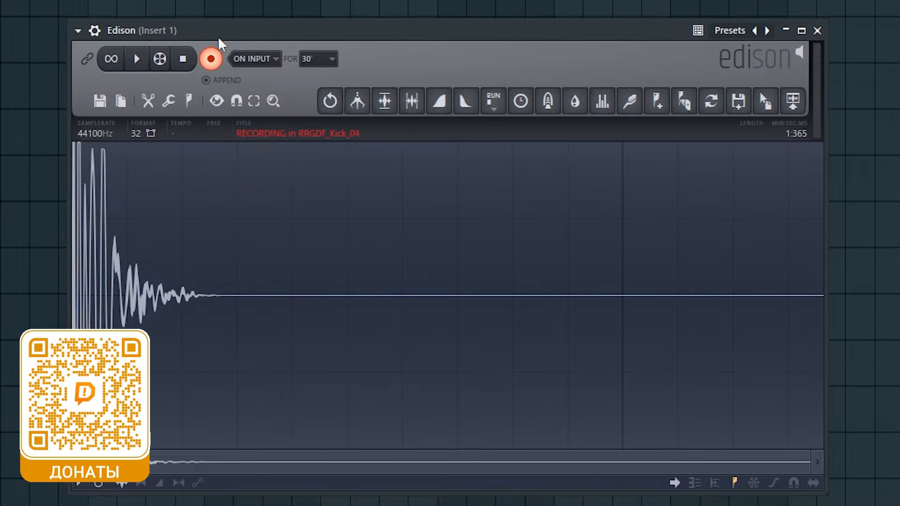
# Try the Now recording mode, and return the recording start to On input
pyautogui.click(271, 60)
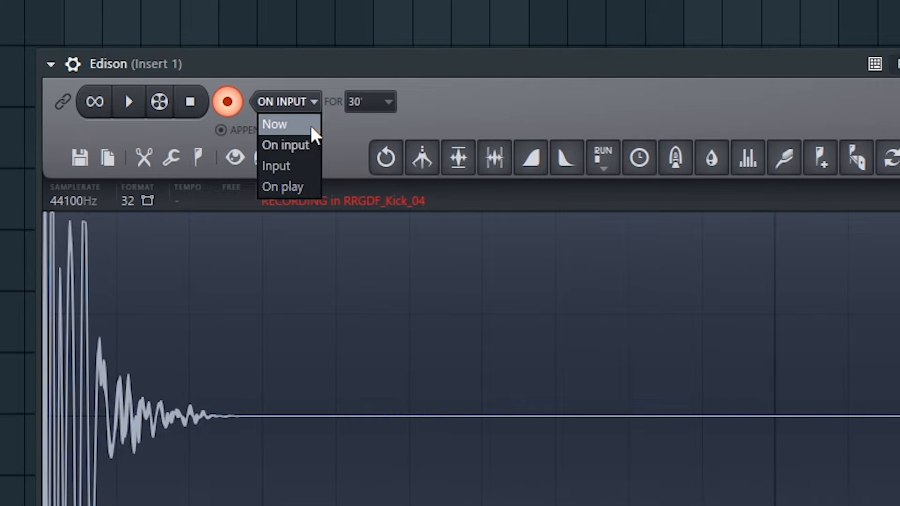
pyautogui.click(310, 125)
pyautogui.click(307, 104)
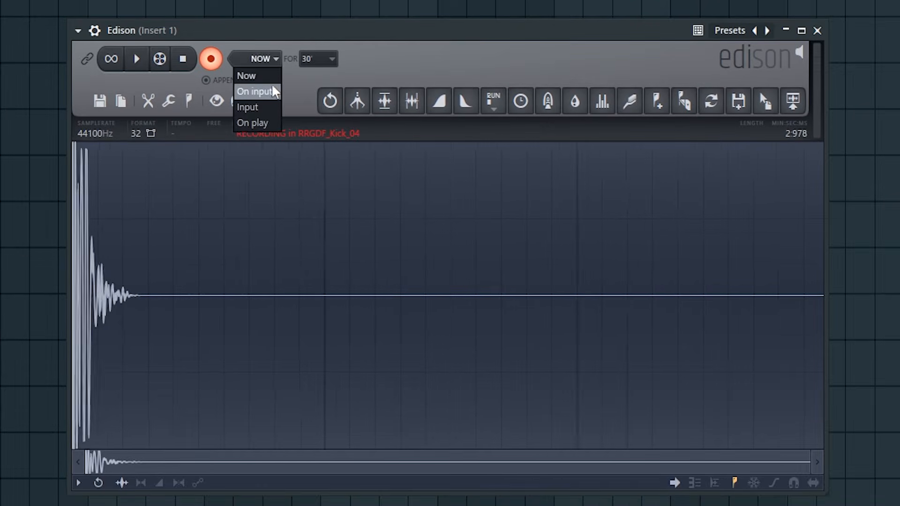
pyautogui.click(274, 92)
pyautogui.click(274, 59)
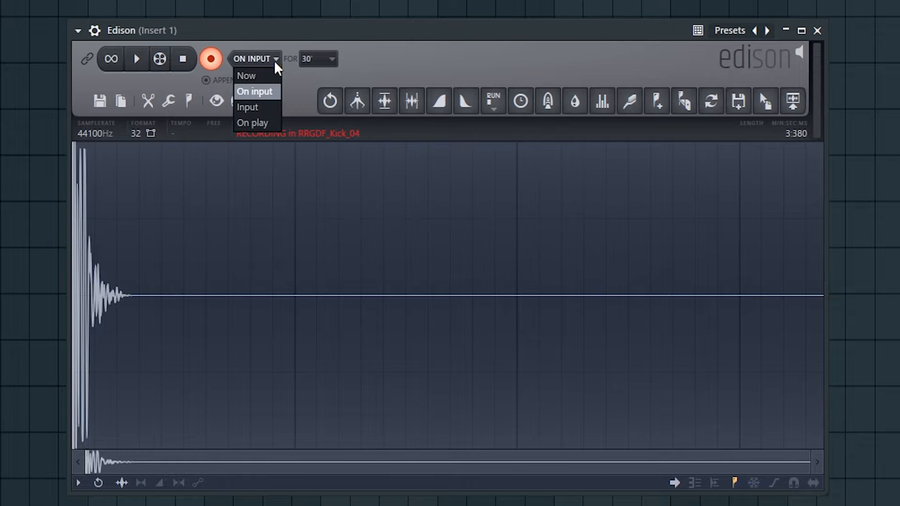
pyautogui.click(276, 92)
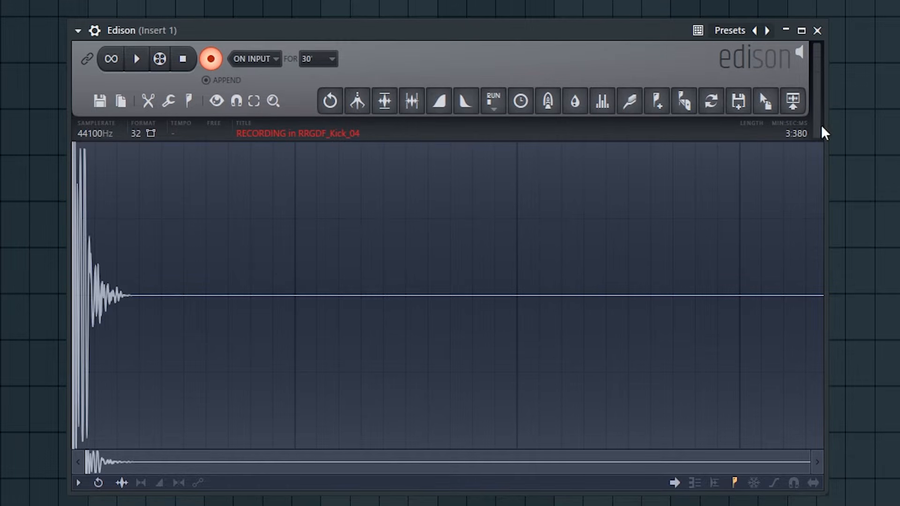
# Raise the input threshold that triggers recording, and set the recording mode to Input
pyautogui.click(809, 102)
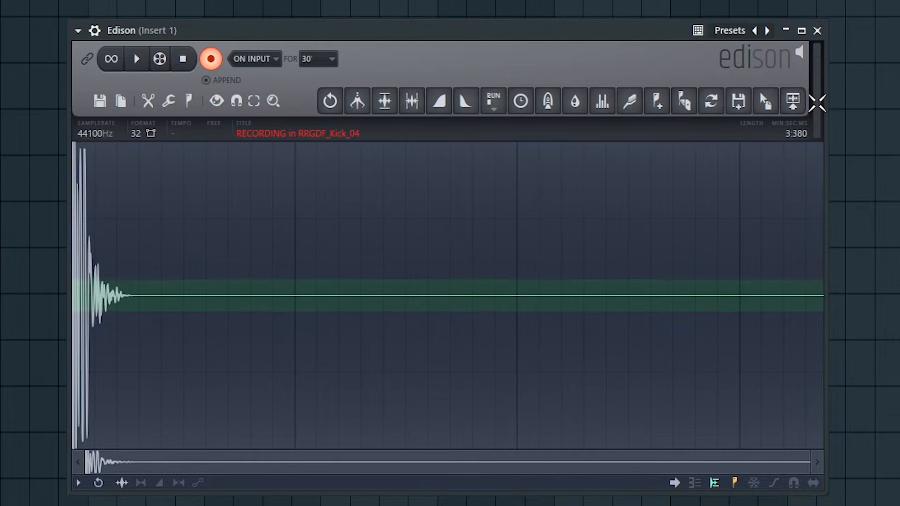
pyautogui.click(263, 61)
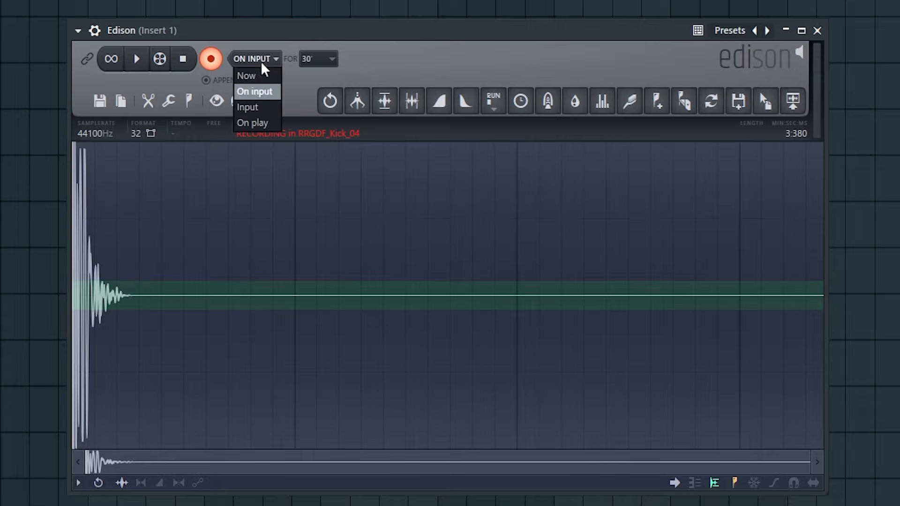
pyautogui.click(265, 108)
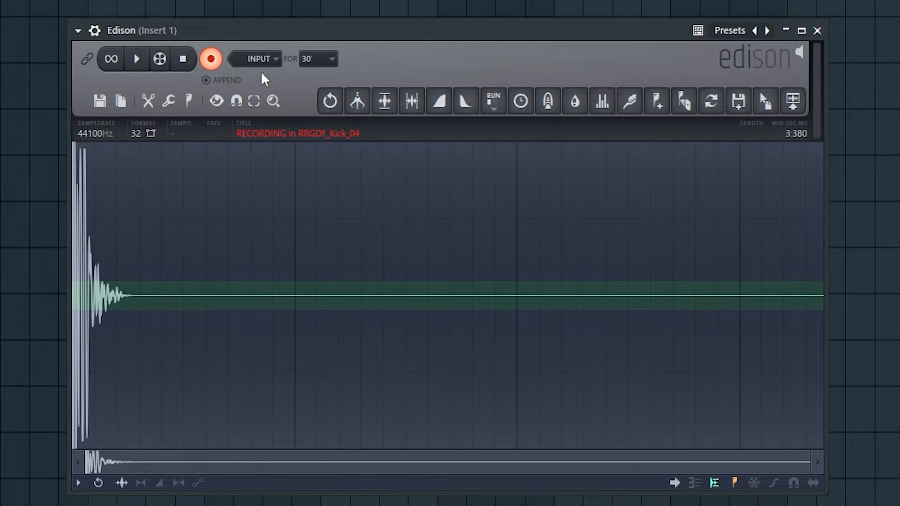
# Set the recording to start On play, and set its maximum size to 1GB
pyautogui.click(275, 59)
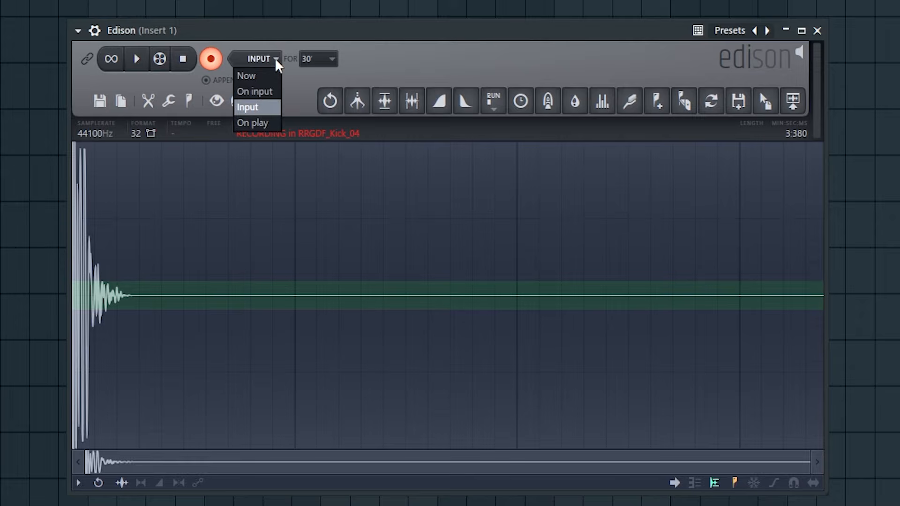
pyautogui.click(271, 121)
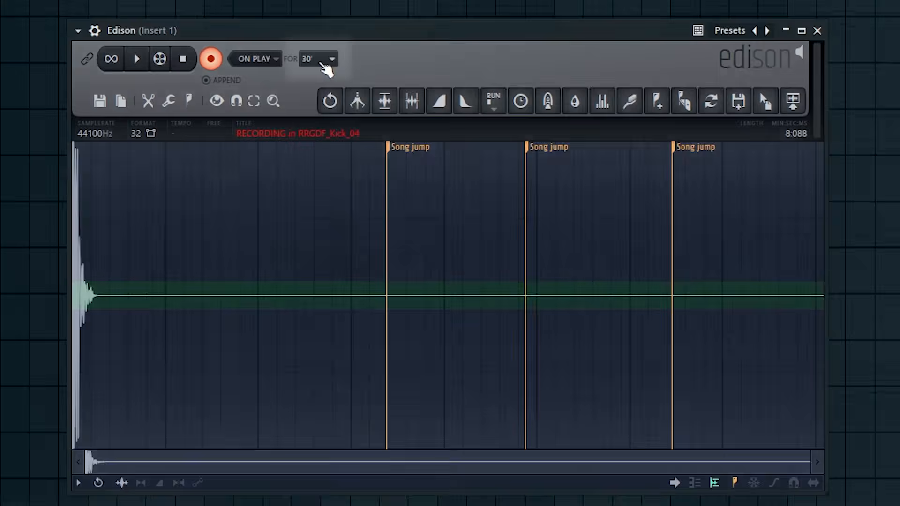
pyautogui.click(322, 61)
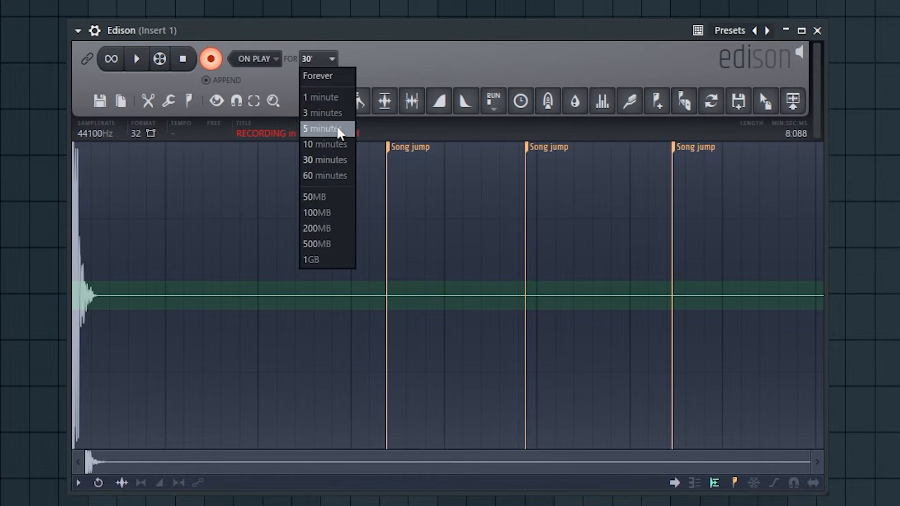
pyautogui.click(330, 260)
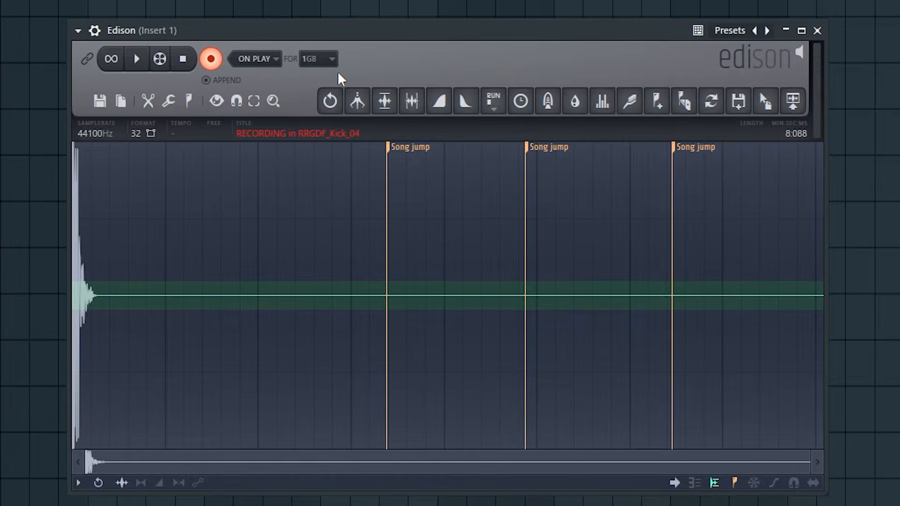
# Turn off Append for new recordings and set the recording mode to Now
pyautogui.click(214, 81)
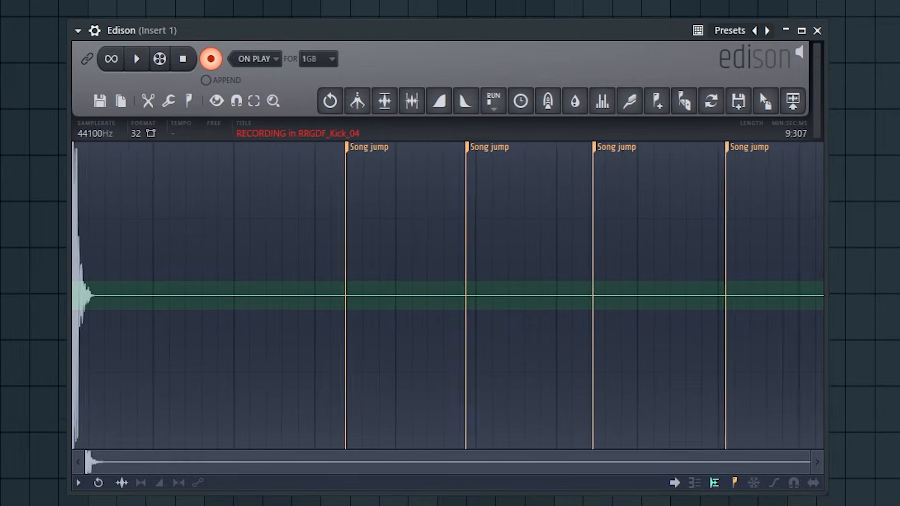
pyautogui.click(256, 59)
pyautogui.click(257, 75)
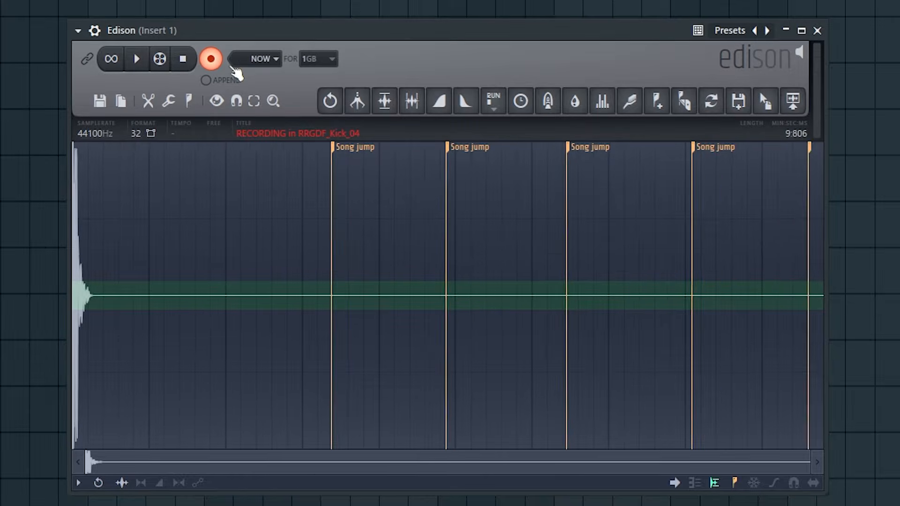
# Stop the running recording and record two short new takes in its place
pyautogui.click(210, 59)
pyautogui.click(211, 59)
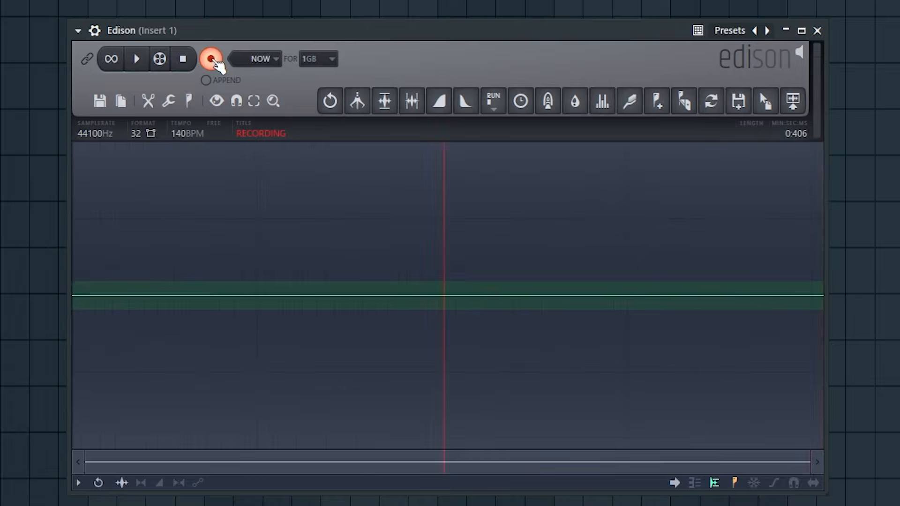
pyautogui.click(211, 60)
pyautogui.click(210, 59)
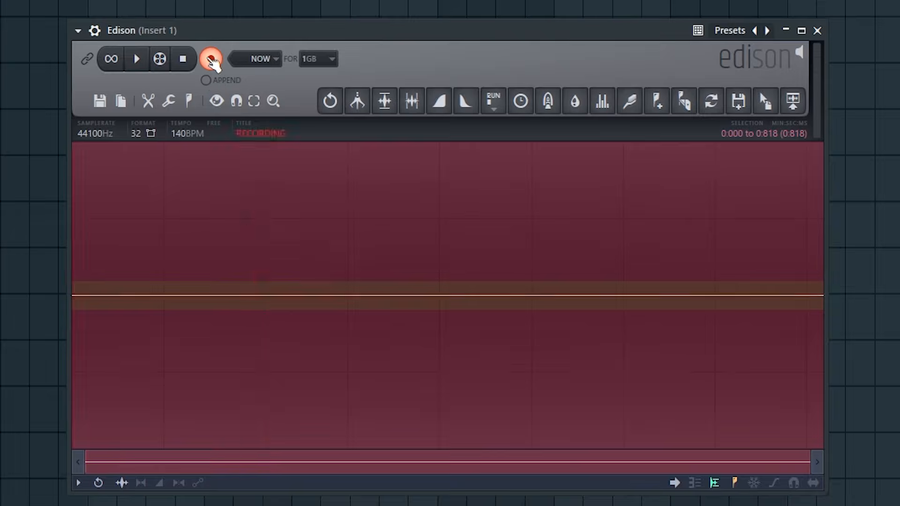
pyautogui.click(210, 59)
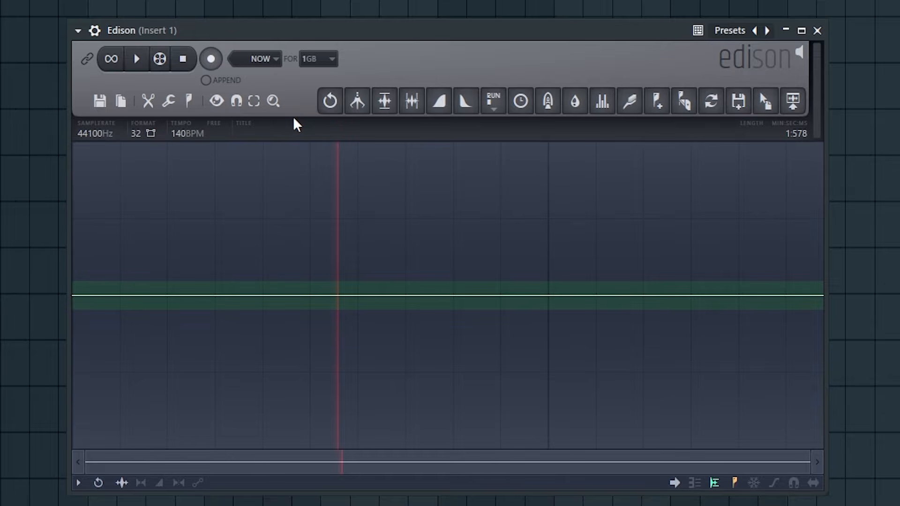
# Step back through the recordings and restore the Load RRGDF_Kick_04 state from the undo history
pyautogui.click(329, 108)
pyautogui.click(329, 107)
pyautogui.click(330, 107)
pyautogui.click(330, 107)
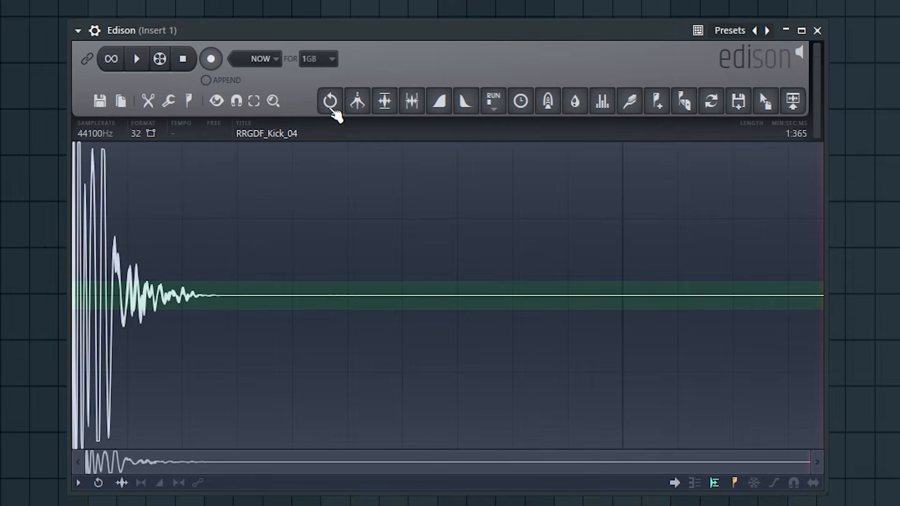
pyautogui.click(331, 108)
pyautogui.click(331, 108)
pyautogui.rightClick(330, 108)
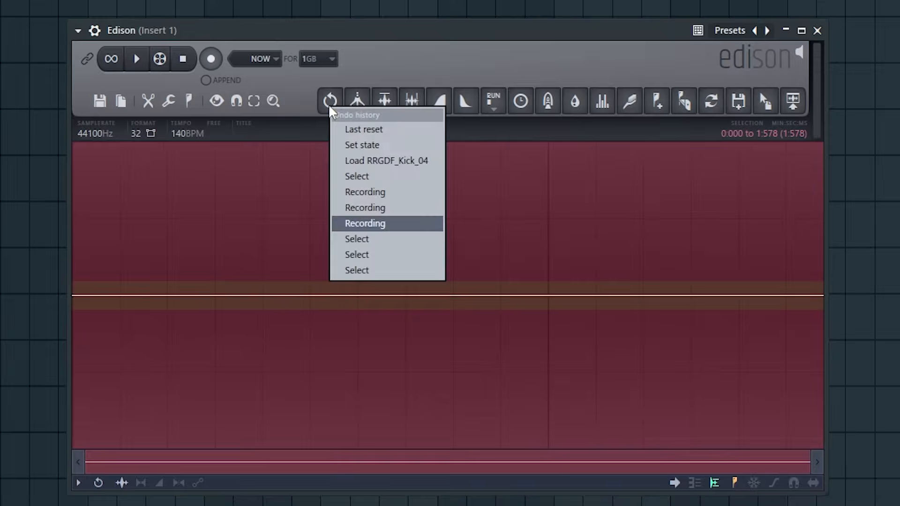
pyautogui.click(368, 160)
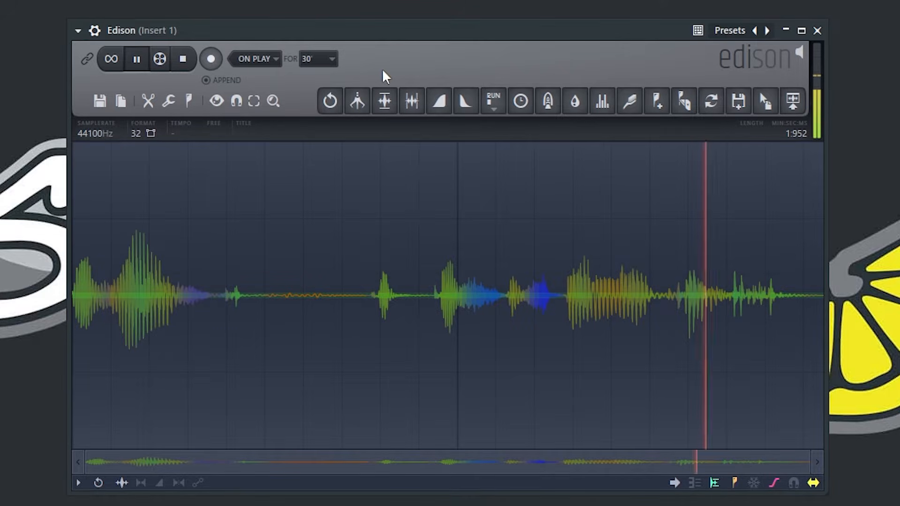
# Normalize the recorded voice clip
pyautogui.click(384, 101)
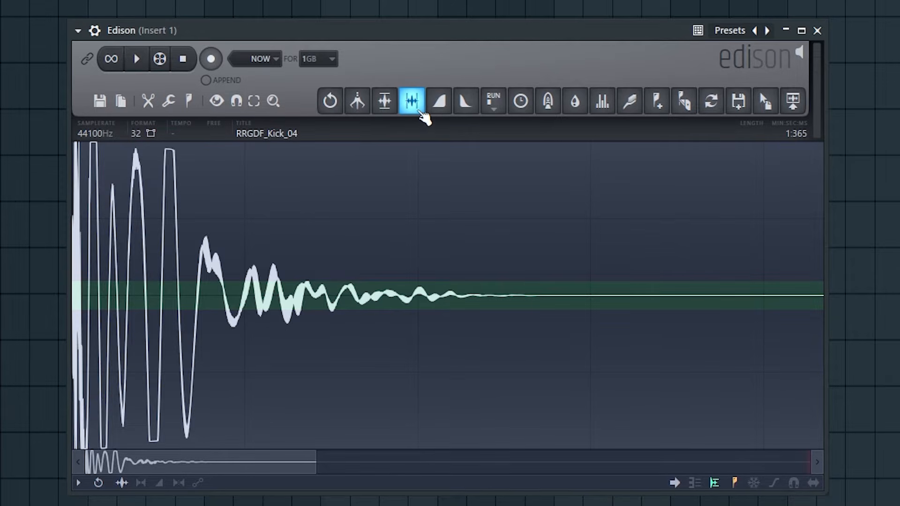
# Try gating the low-level noise in the kick sample's tail, and undo the edit
pyautogui.click(422, 111)
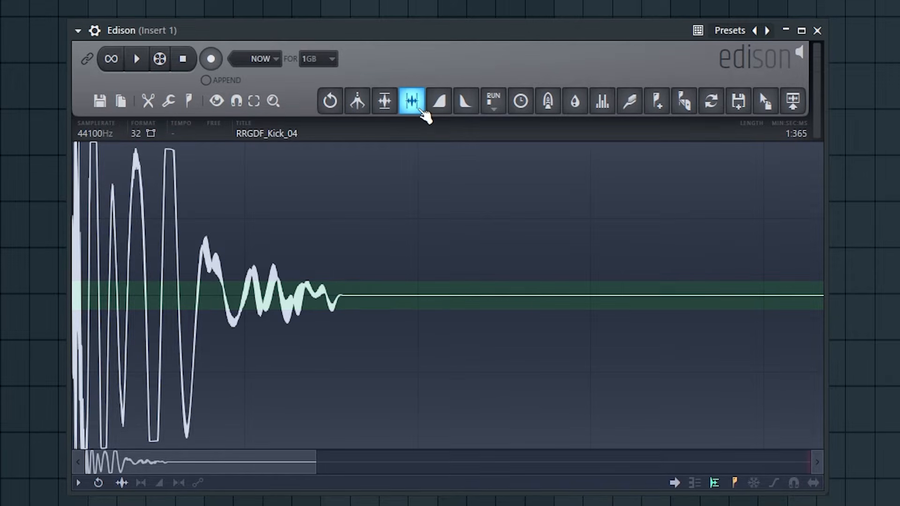
pyautogui.hotkey('ctrl', 'z')
pyautogui.hotkey('ctrl', 'z')
pyautogui.hotkey('ctrl', 'z')
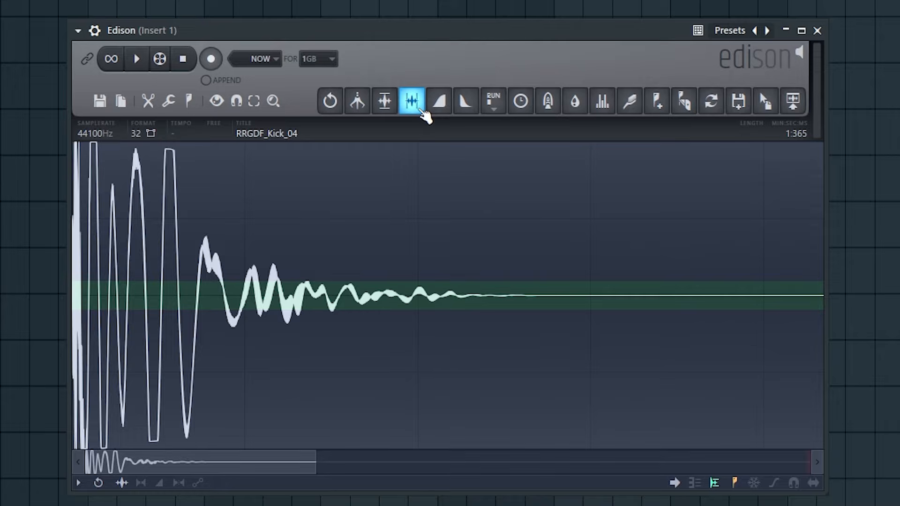
pyautogui.hotkey('ctrl', 'z')
pyautogui.hotkey('ctrl', 'z')
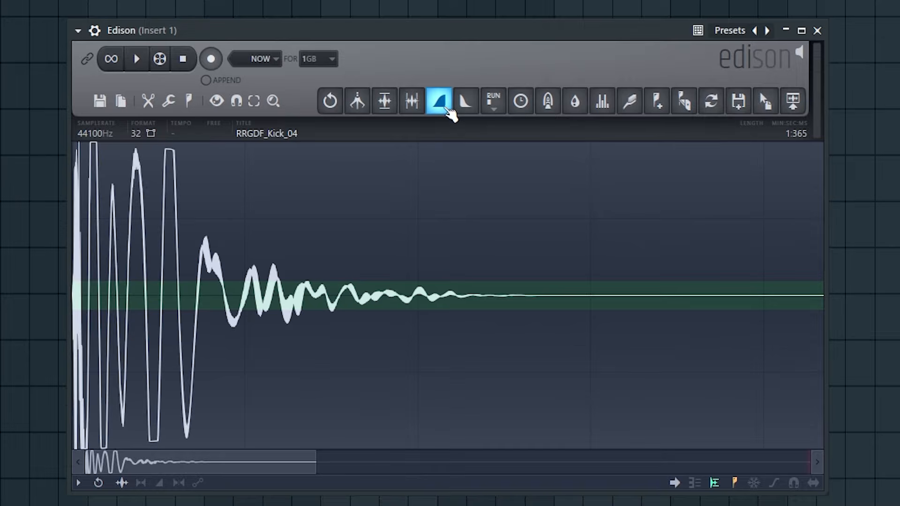
# Examine the script categories, the time stretcher / pitch shifter options and the convolution reverb settings without applying any of them
pyautogui.click(493, 107)
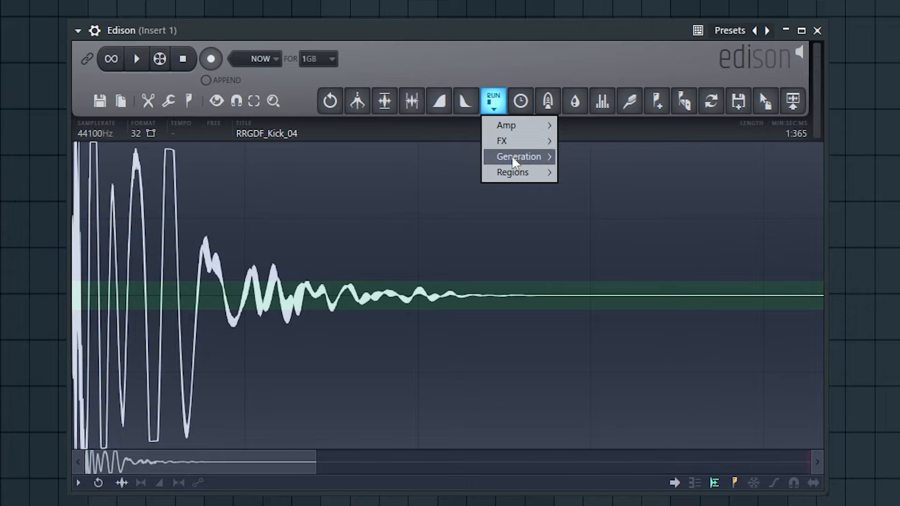
pyautogui.click(533, 108)
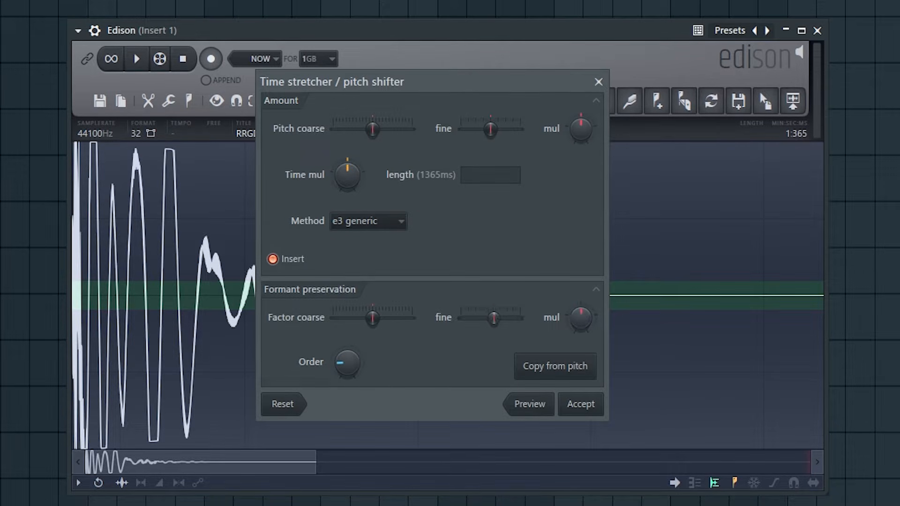
pyautogui.click(598, 82)
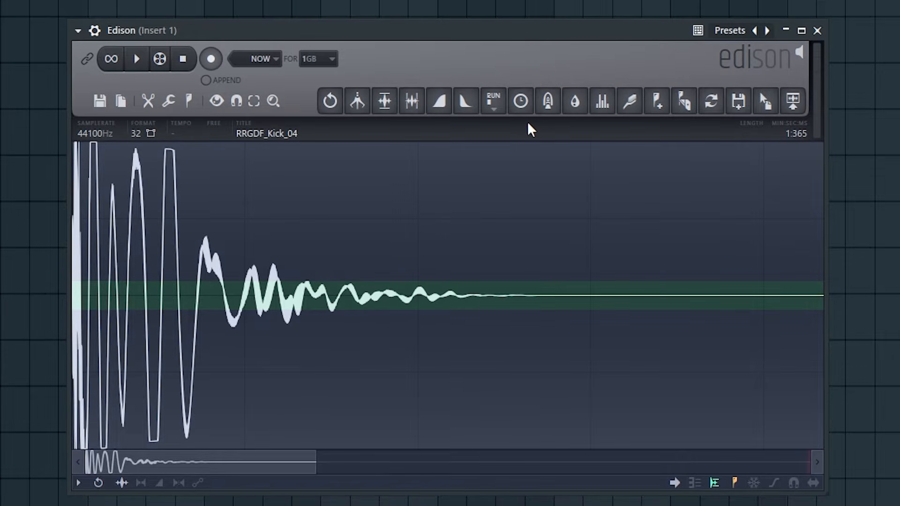
pyautogui.click(547, 101)
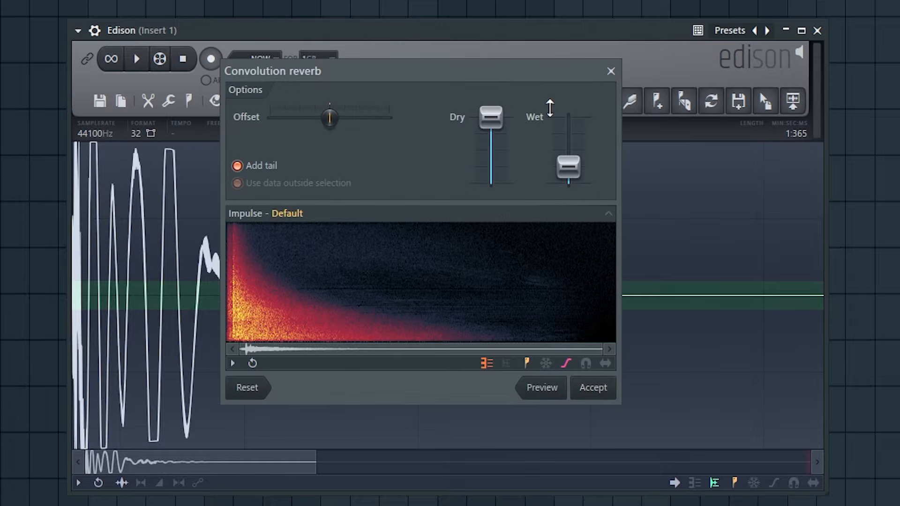
pyautogui.moveTo(499, 75); pyautogui.dragTo(532, 122)
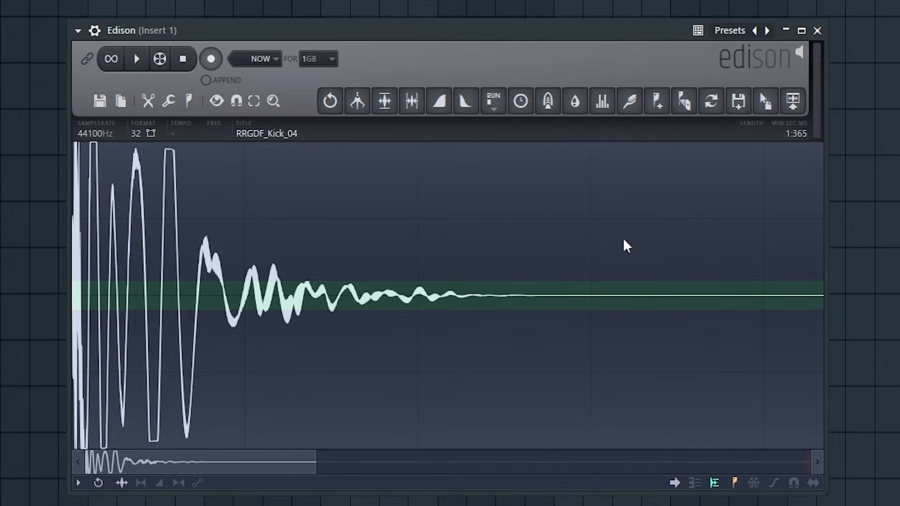
# Select the silent end of the kick, 0:331 to 0:445, as the noise sample for the Clean up tool
pyautogui.click(656, 287)
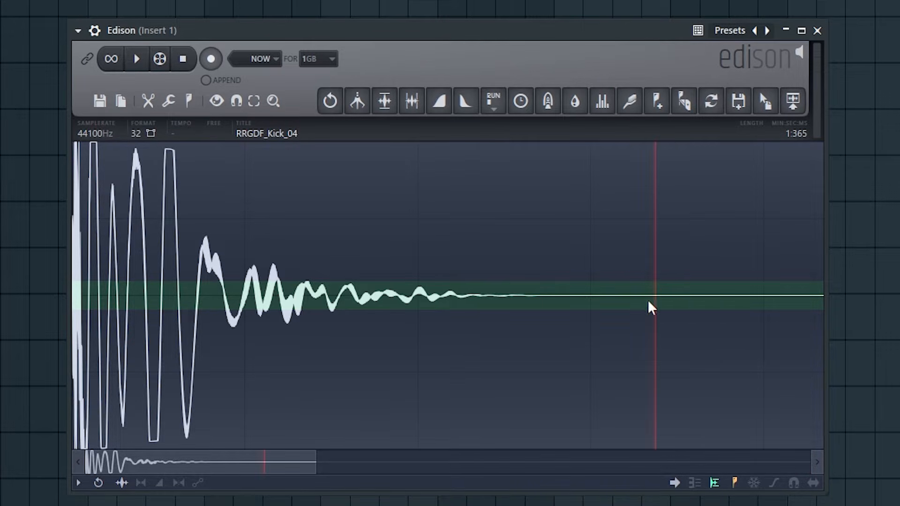
pyautogui.moveTo(645, 300); pyautogui.dragTo(821, 300)
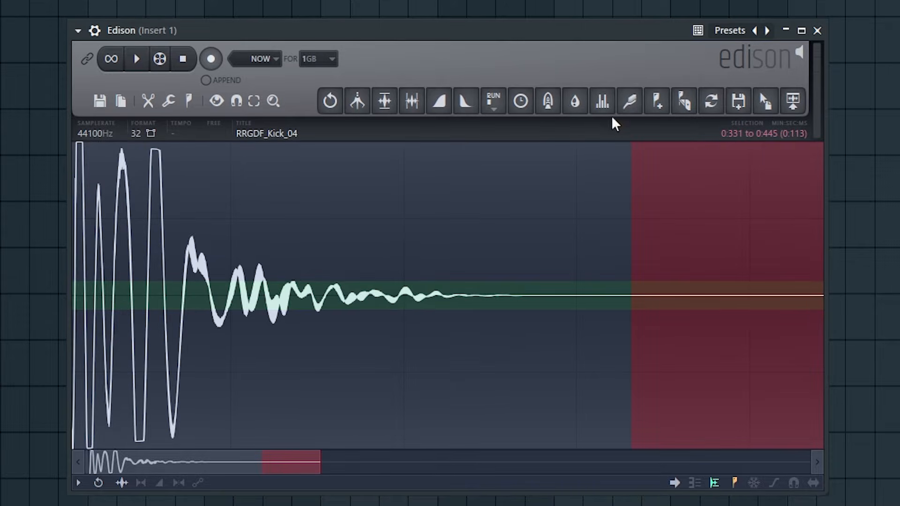
pyautogui.click(629, 104)
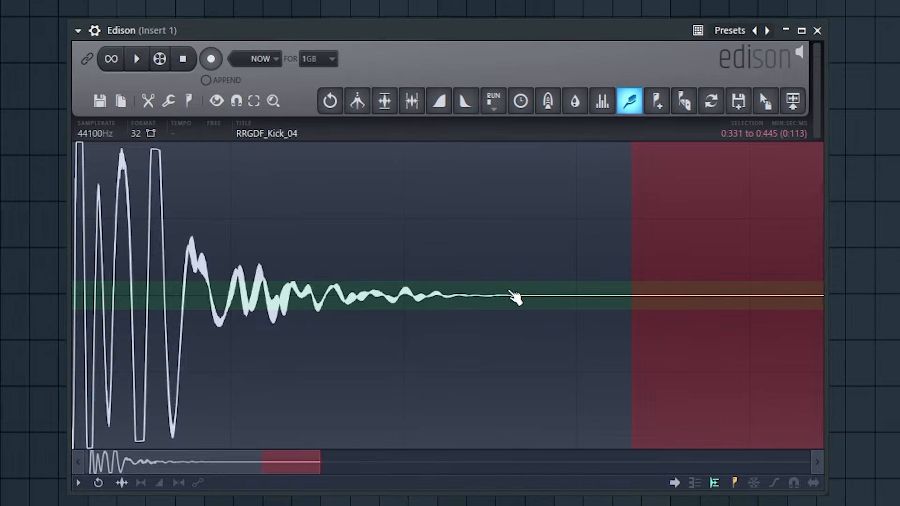
# Select the kick's decaying tail from 0:198 to 0:260 and apply the Clean up denoiser to it
pyautogui.moveTo(509, 290); pyautogui.dragTo(402, 291)
pyautogui.click(632, 109)
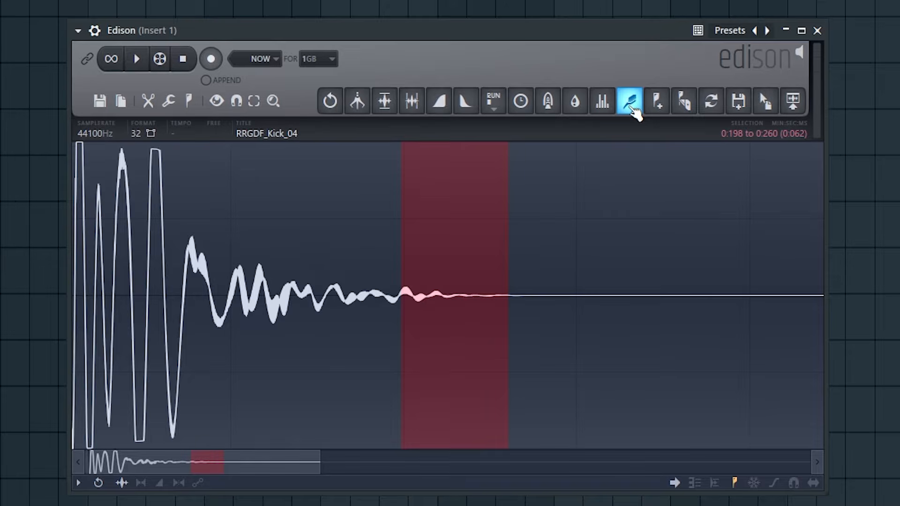
pyautogui.click(631, 107)
pyautogui.moveTo(52, 0); pyautogui.dragTo(67, 6)
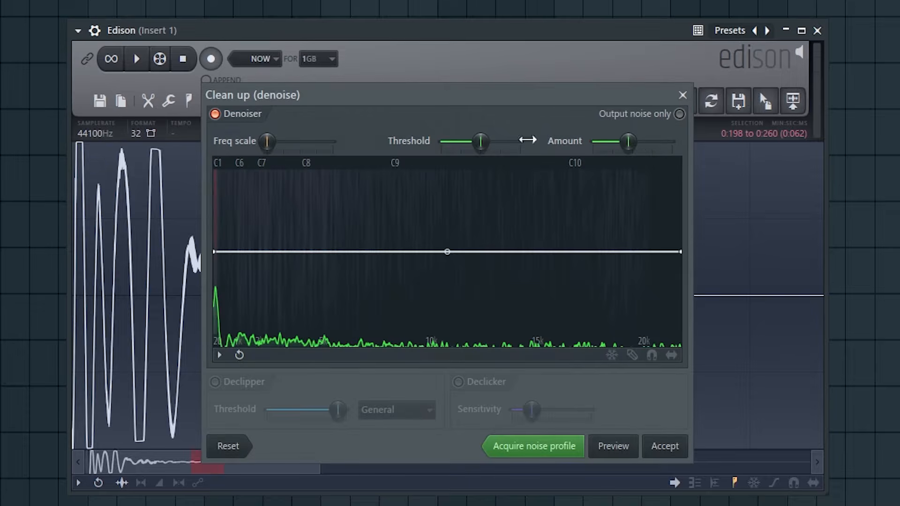
pyautogui.click(664, 449)
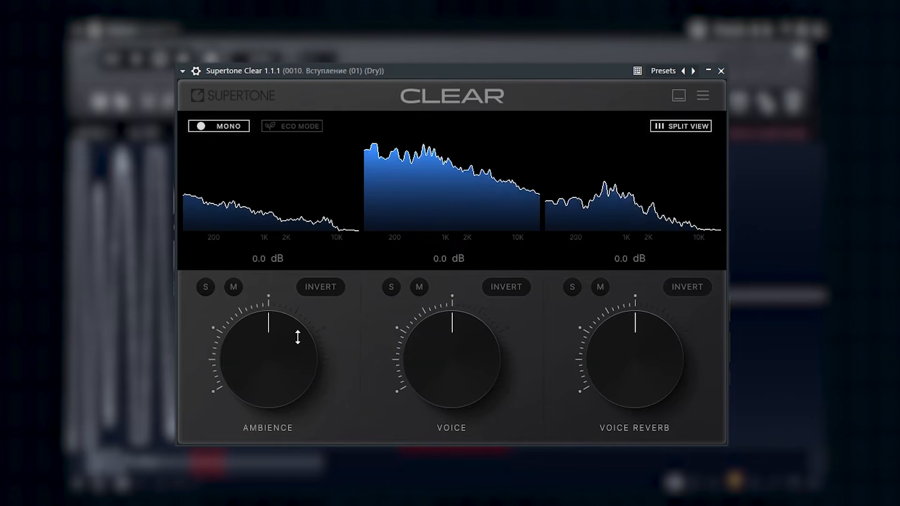
# In Supertone Clear, turn Ambience down to -24.3 dB and lower Voice Reverb
pyautogui.moveTo(297, 338); pyautogui.dragTo(298, 389)
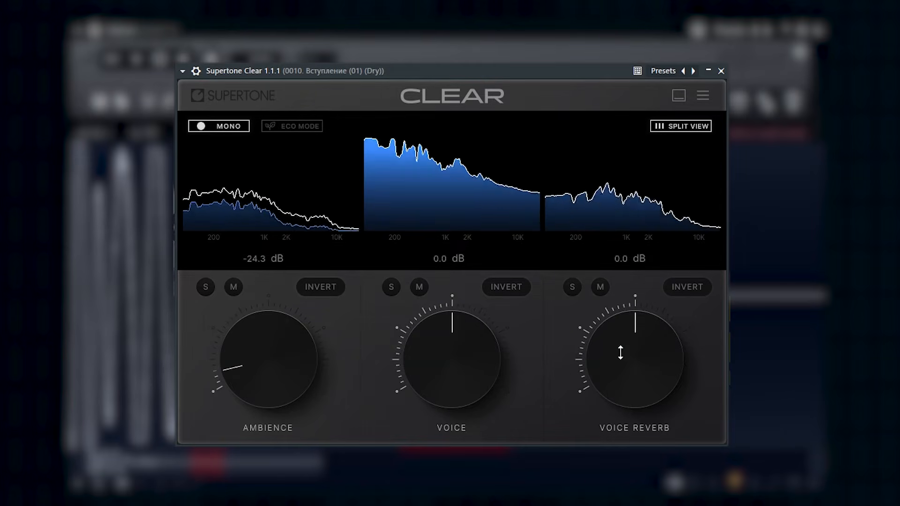
pyautogui.moveTo(619, 352); pyautogui.dragTo(625, 388)
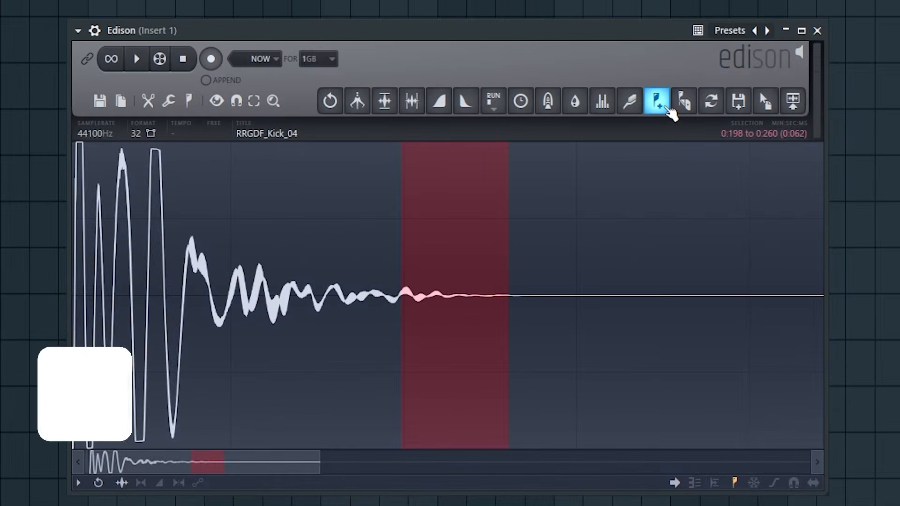
# Back in Edison, try adding a marker and a region at the 0:198 to 0:260 selection, undoing each
pyautogui.click(665, 108)
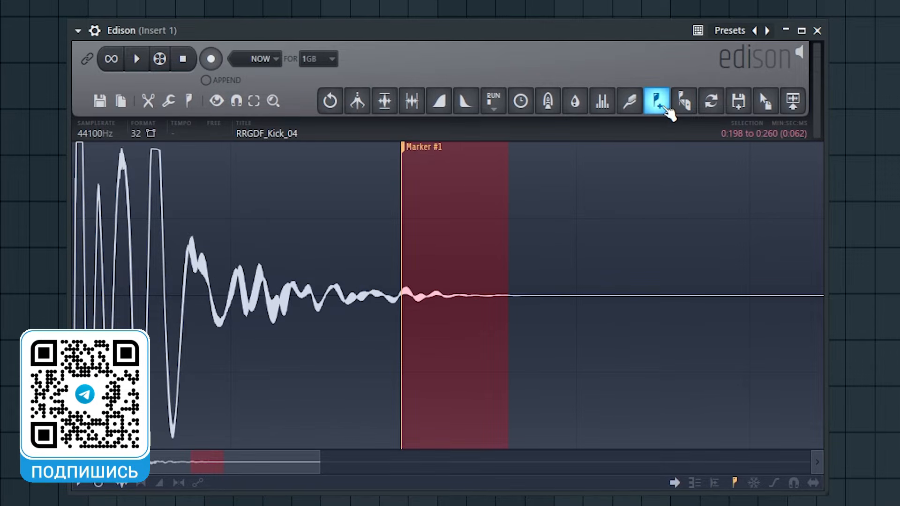
pyautogui.hotkey('ctrl', 'z')
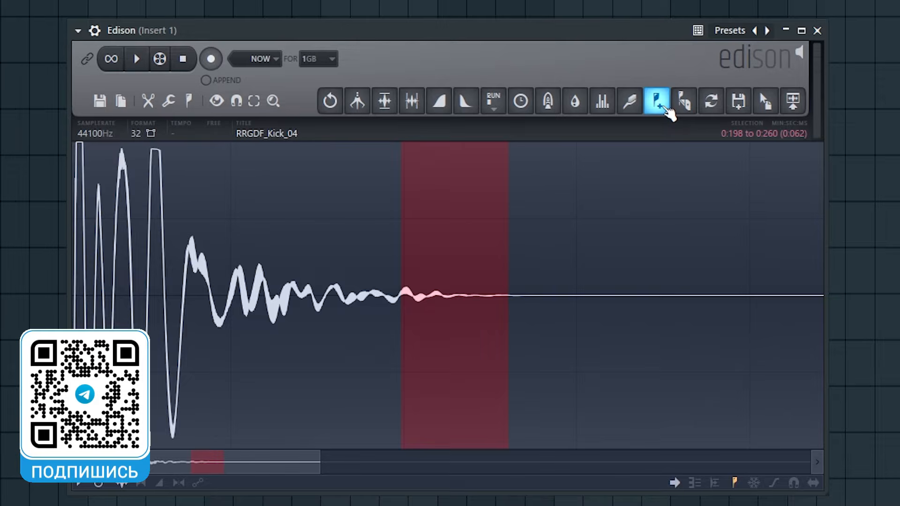
pyautogui.click(665, 108)
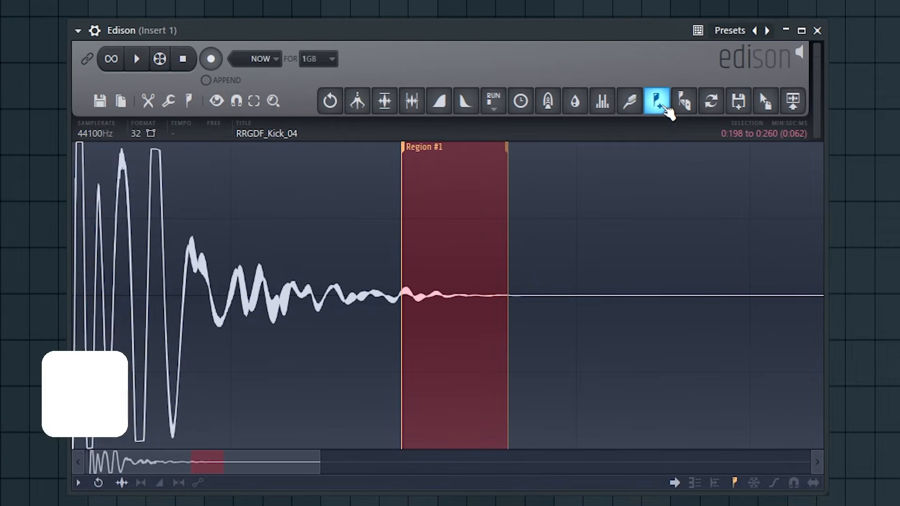
pyautogui.hotkey('ctrl', 'z')
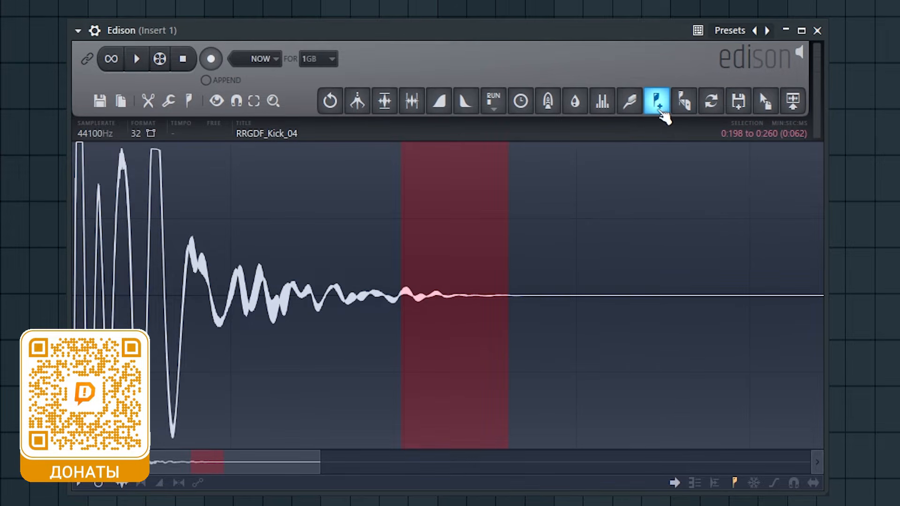
# Try marking 0:198 to 0:260 as a region and reselecting that range by its region marker, and undo the region
pyautogui.click(660, 108)
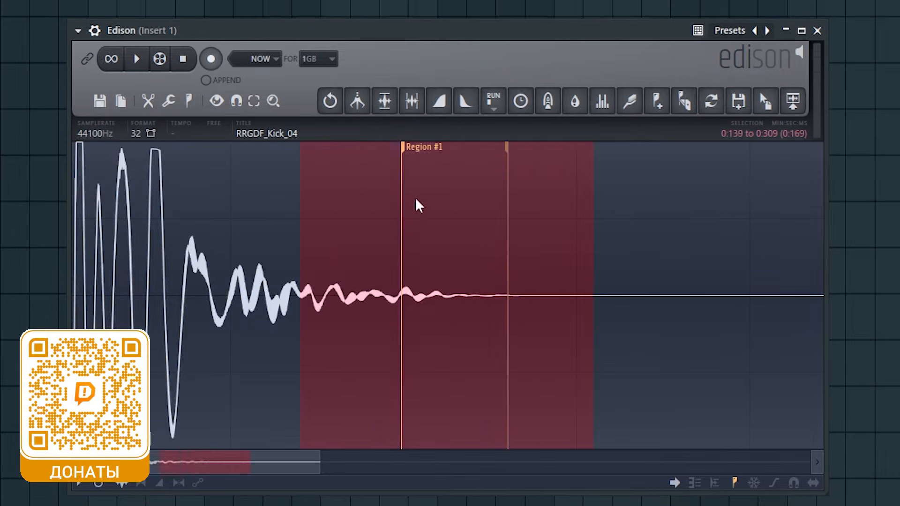
pyautogui.click(661, 106)
pyautogui.hotkey('ctrl', 'z')
pyautogui.click(662, 108)
pyautogui.hotkey('ctrl', 'z')
pyautogui.click(405, 152)
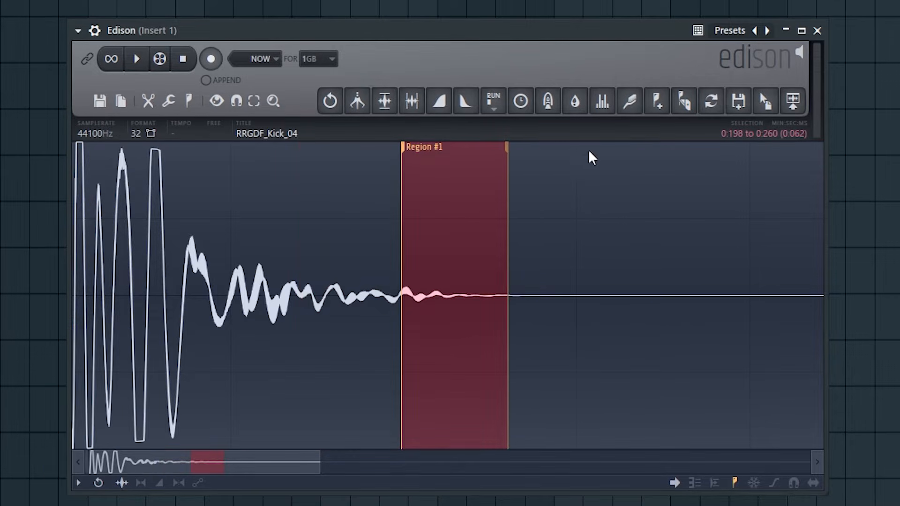
pyautogui.click(662, 108)
pyautogui.click(662, 108)
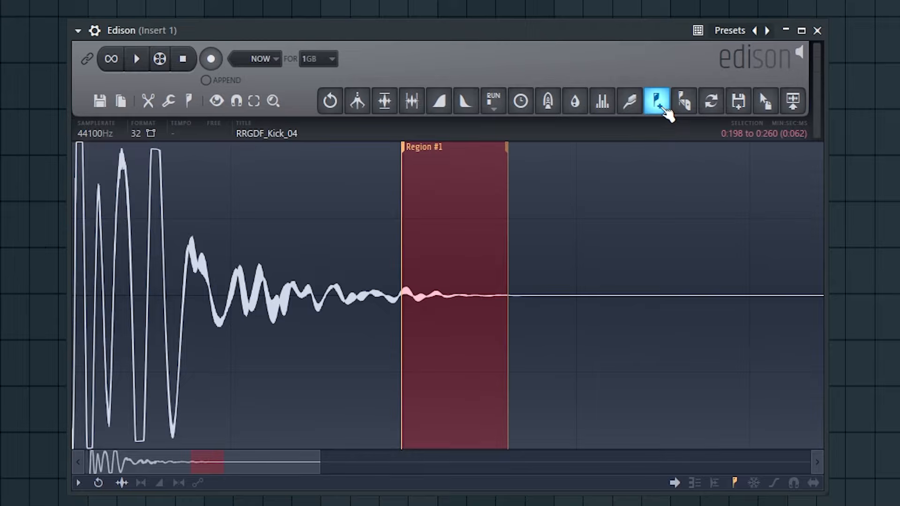
pyautogui.hotkey('ctrl', 'z')
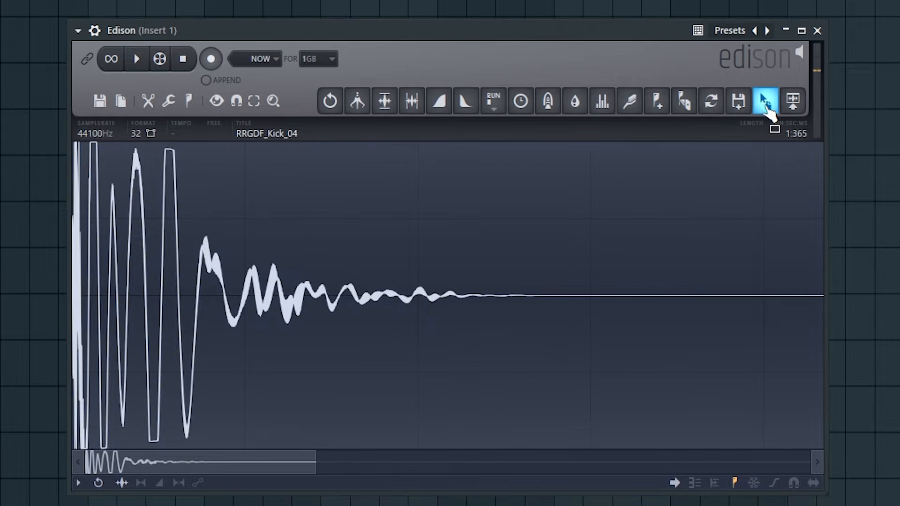
# Copy the kick sample out of Edison into the project and send it to the playlist
pyautogui.moveTo(767, 110); pyautogui.dragTo(275, 5)
pyautogui.moveTo(761, 115); pyautogui.dragTo(345, 136)
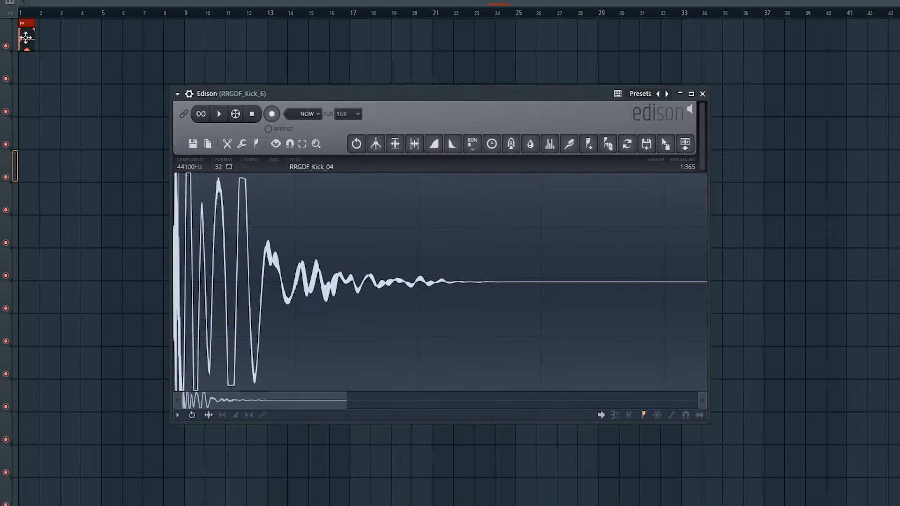
pyautogui.moveTo(800, 113); pyautogui.dragTo(358, 83)
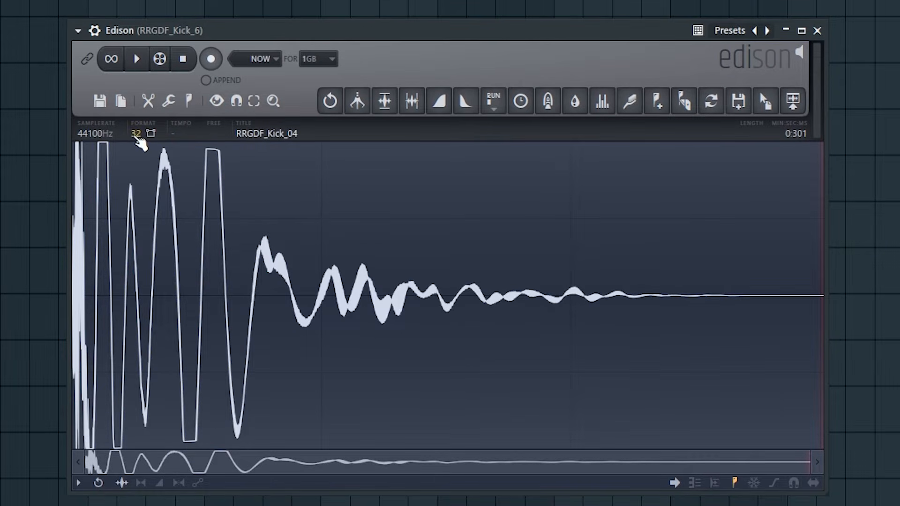
# Toggle the kick sample's format and channel settings, and sync the sample to the 140 BPM tempo
pyautogui.click(137, 138)
pyautogui.click(151, 134)
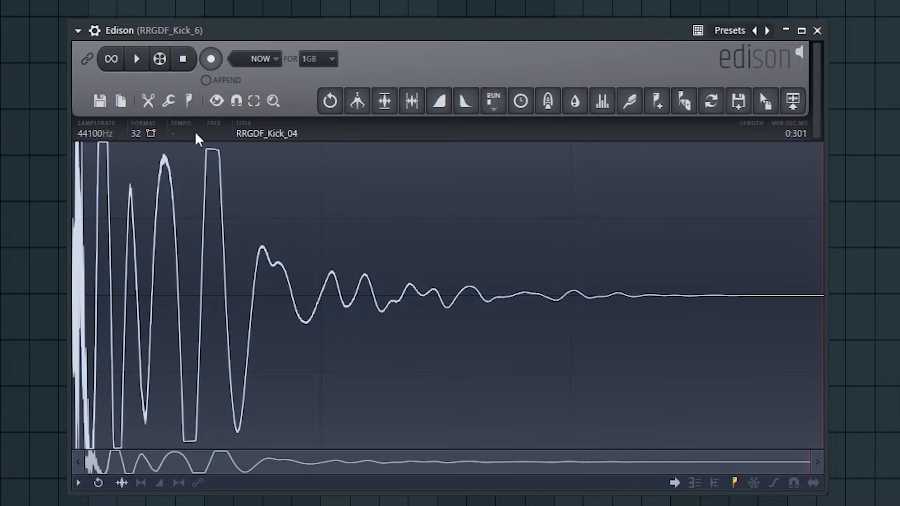
pyautogui.click(220, 128)
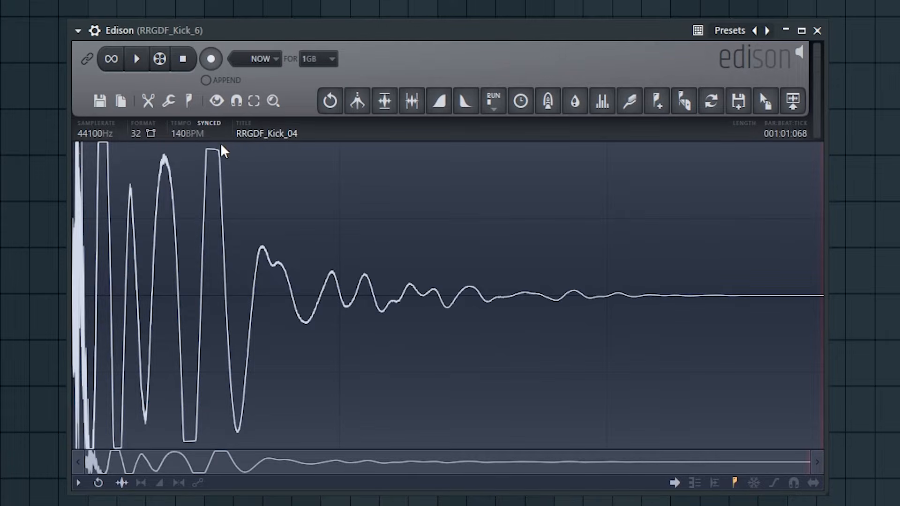
# Open the sample properties and title the kick sample "Музыкальный помощник"
pyautogui.click(193, 134)
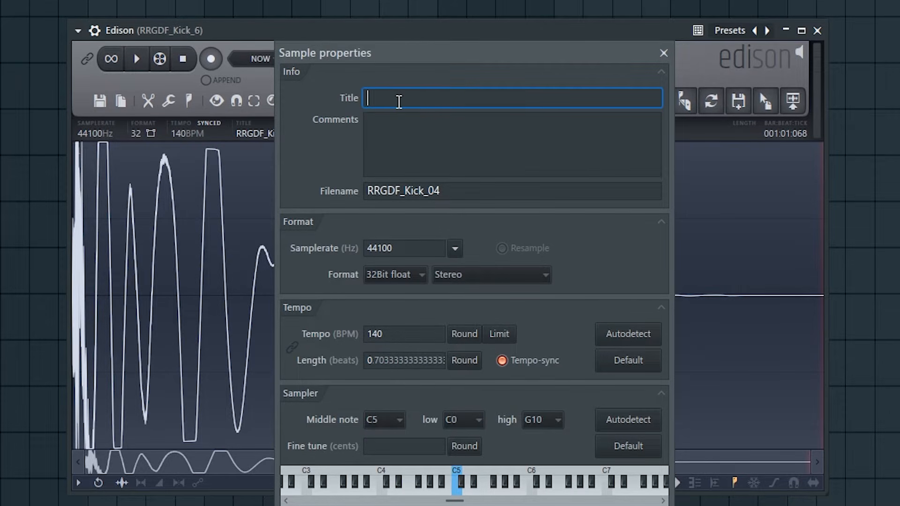
pyautogui.write('Музыкальный помощник')
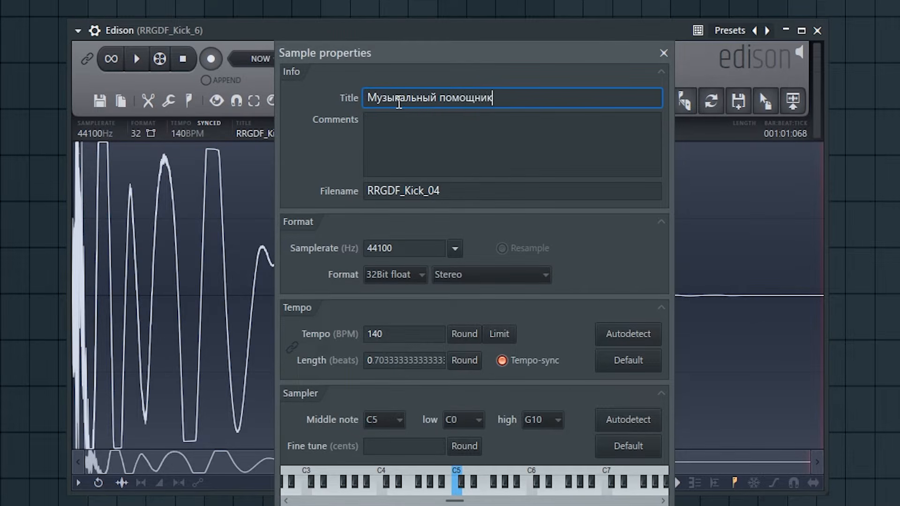
pyautogui.moveTo(507, 100); pyautogui.dragTo(364, 98)
pyautogui.click(526, 103)
# Replace the filename in the sample properties with "Музыка какая-то"
pyautogui.click(504, 133)
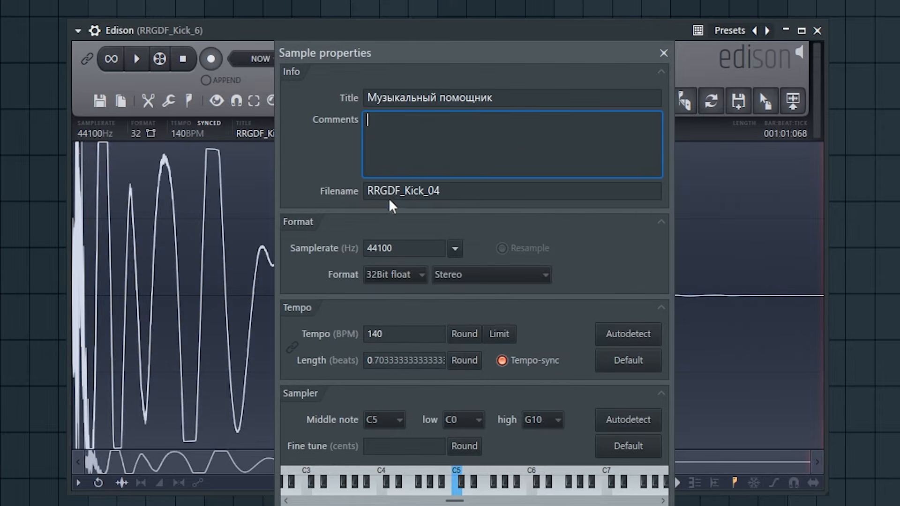
pyautogui.moveTo(474, 195); pyautogui.dragTo(335, 201)
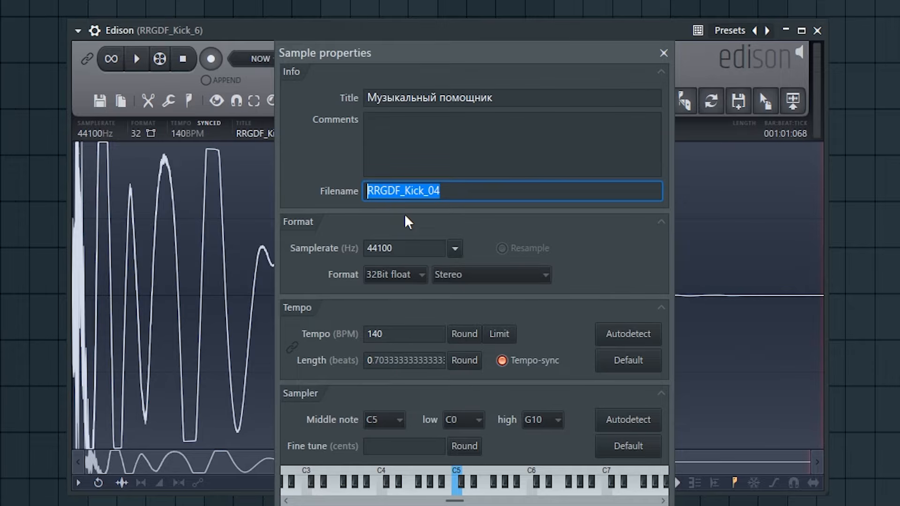
pyautogui.write('Mузыка какая-то')
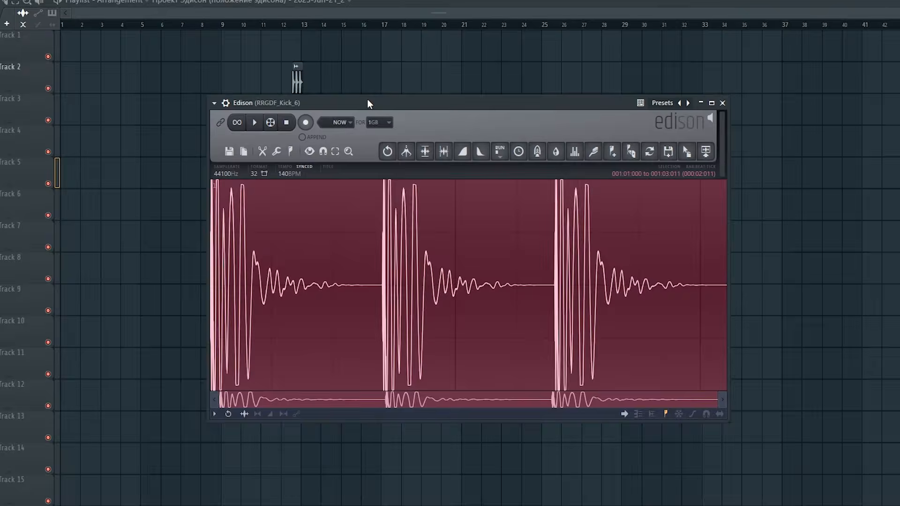
# Move the three-kick audio clip from Track 2 to Track 3 near bar 14, and check the clip's settings
pyautogui.moveTo(428, 103); pyautogui.dragTo(437, 126)
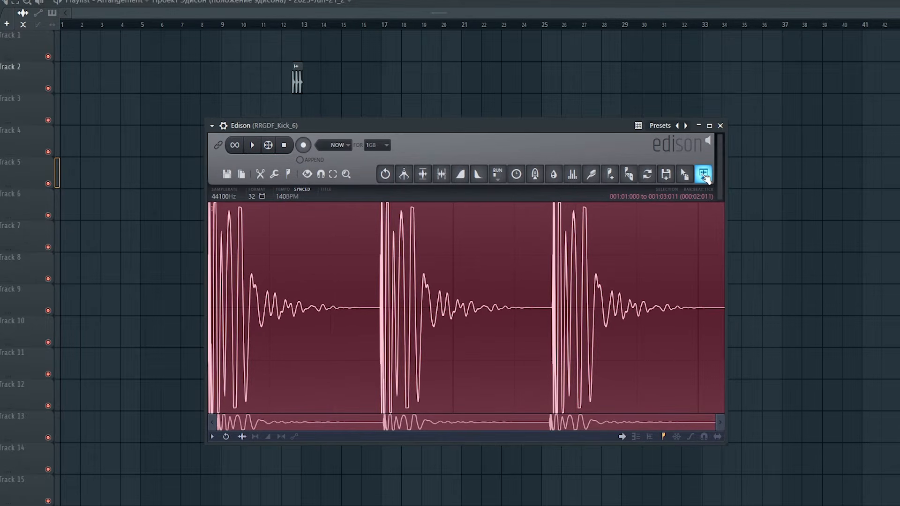
pyautogui.moveTo(296, 88); pyautogui.dragTo(337, 119)
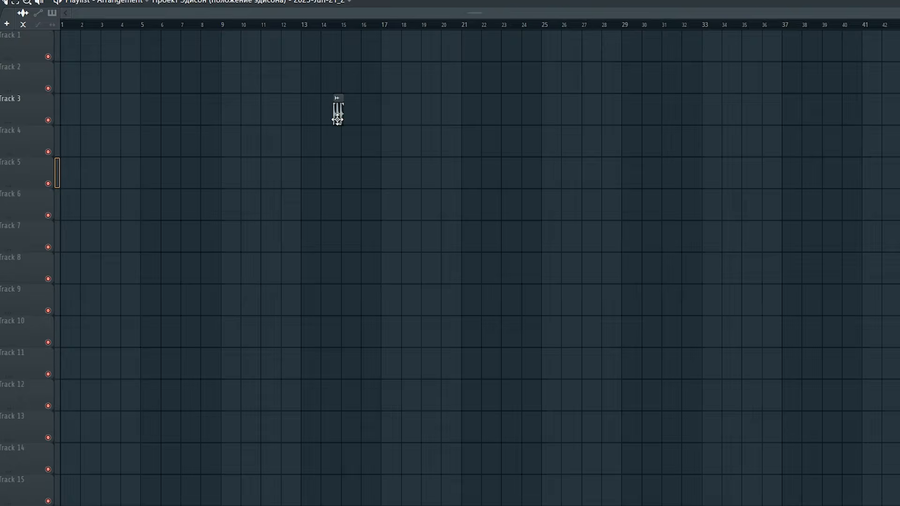
pyautogui.doubleClick(338, 116)
pyautogui.click(564, 126)
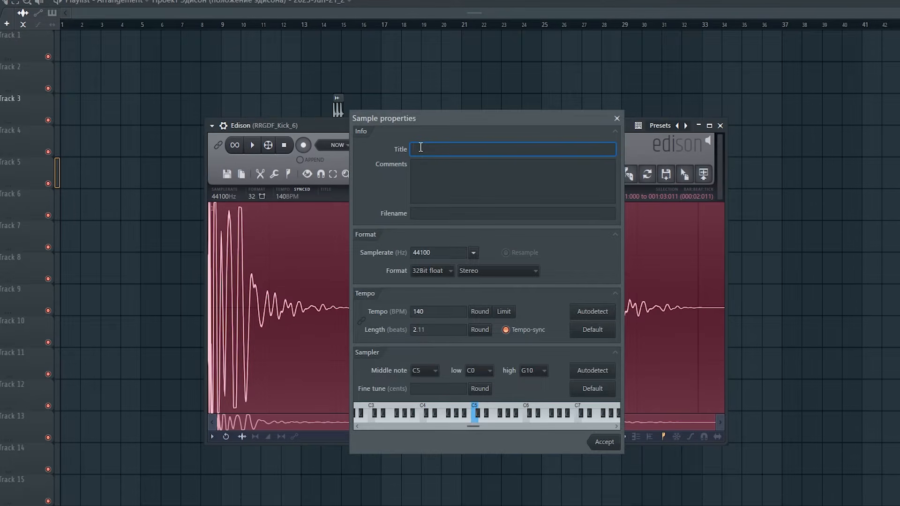
# Title the three-kick sample "Три бочки" in its properties and send it to the playlist as an audio clip
pyautogui.write('и бочки')
pyautogui.click(604, 442)
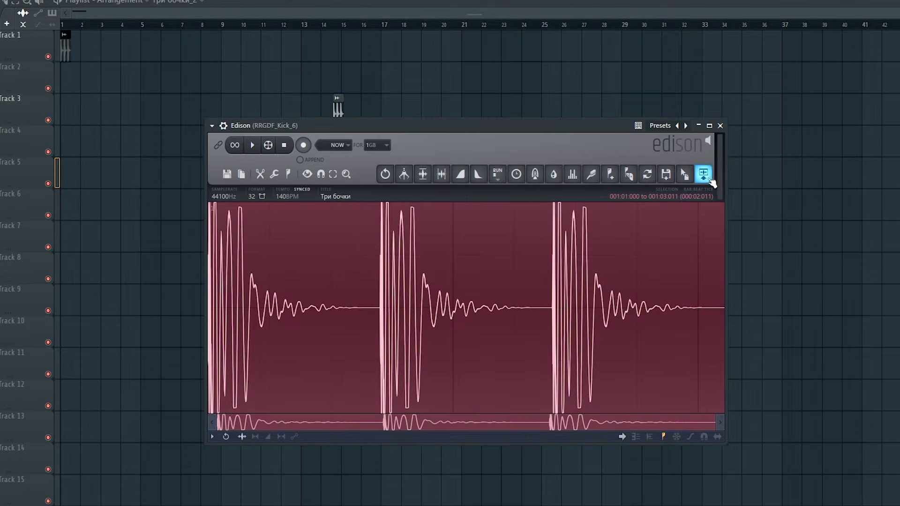
pyautogui.click(703, 174)
# Open the three-kick sample's properties and review the available sample rates, bit formats and channel modes
pyautogui.click(340, 85)
pyautogui.moveTo(79, 179); pyautogui.dragTo(374, 160)
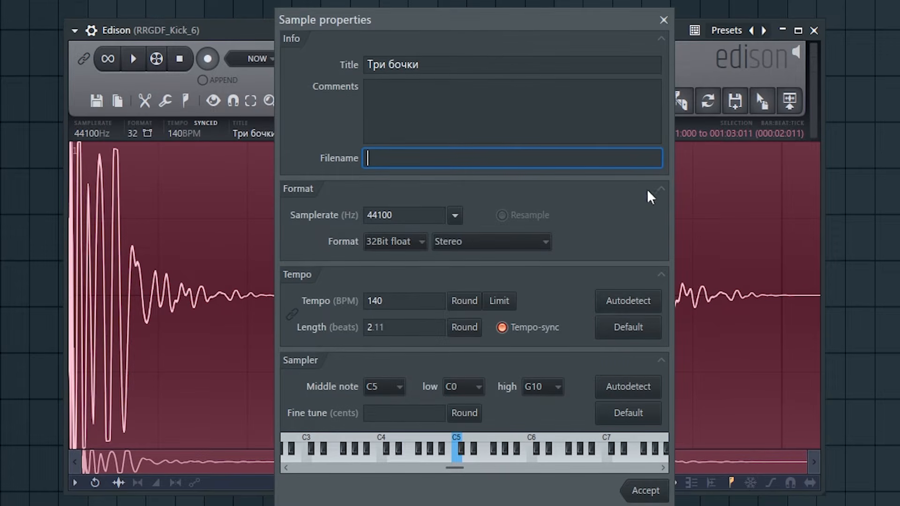
pyautogui.click(429, 215)
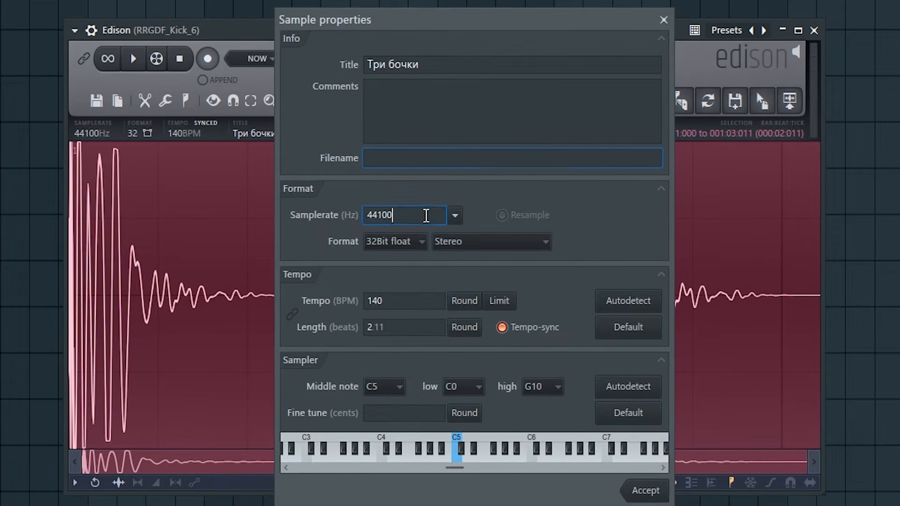
pyautogui.click(455, 215)
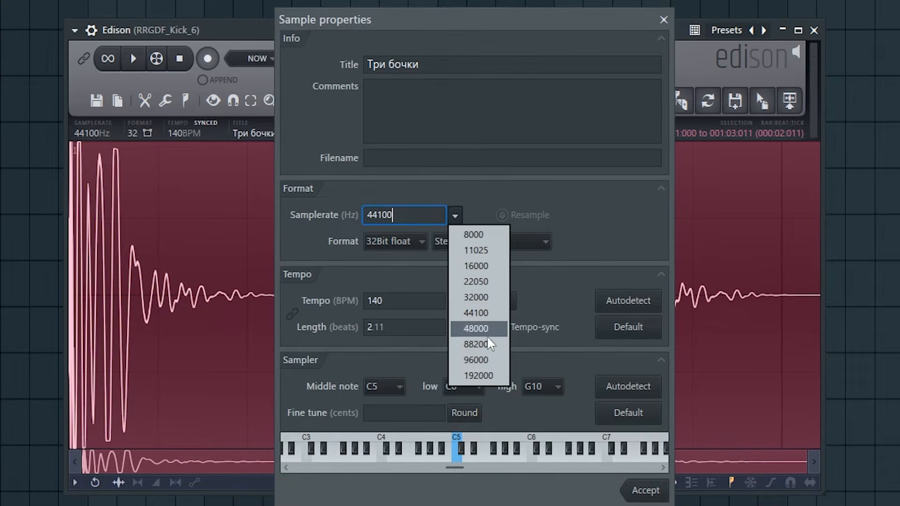
pyautogui.click(456, 216)
pyautogui.click(422, 241)
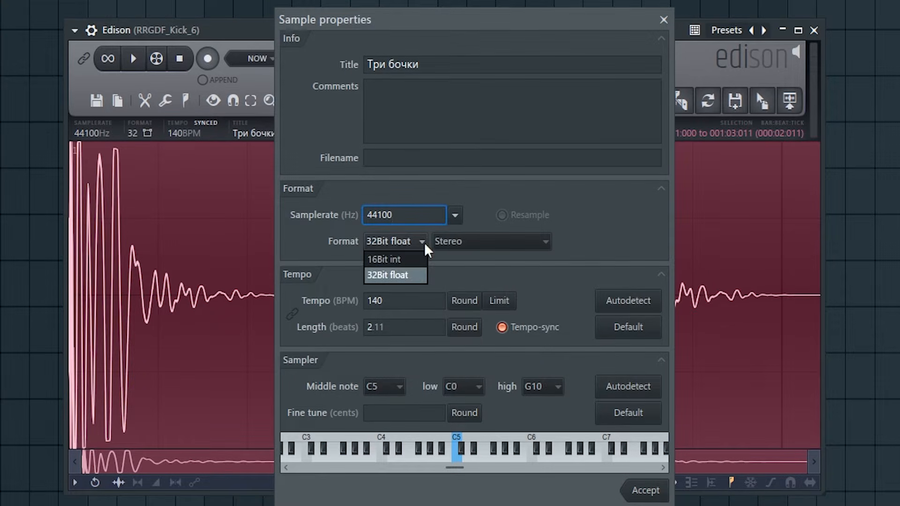
pyautogui.click(416, 274)
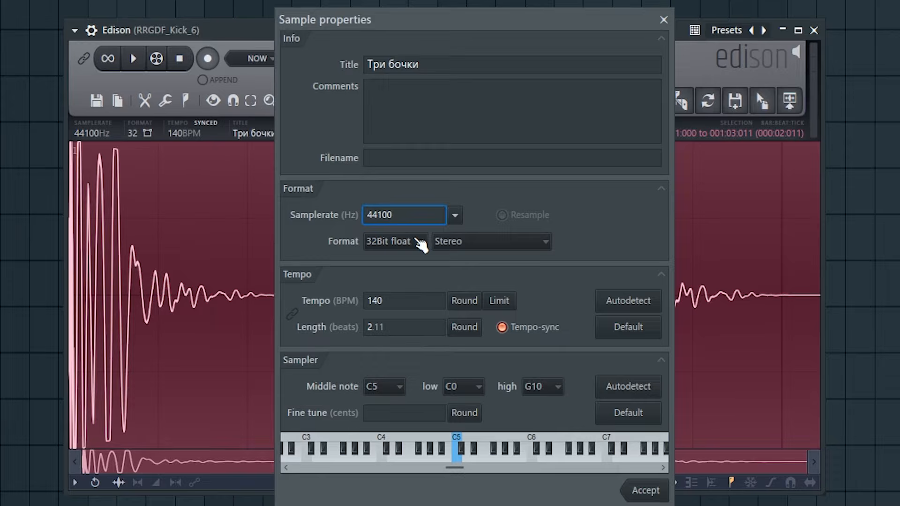
pyautogui.click(500, 243)
pyautogui.click(490, 257)
# Set the three-kick sample's tempo to 68.9 BPM and round it to a whole number
pyautogui.click(392, 300)
pyautogui.click(418, 302)
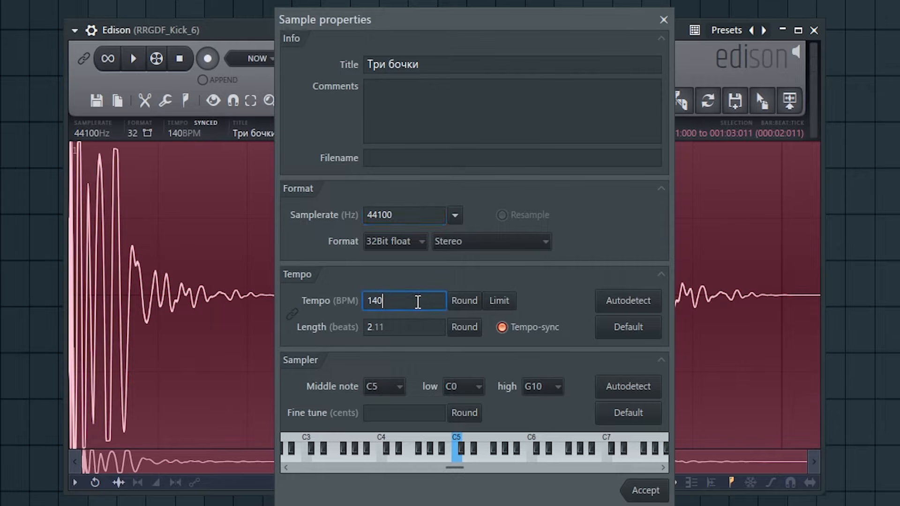
pyautogui.moveTo(420, 300); pyautogui.dragTo(306, 298)
pyautogui.press('BackSpace')
pyautogui.write('68')
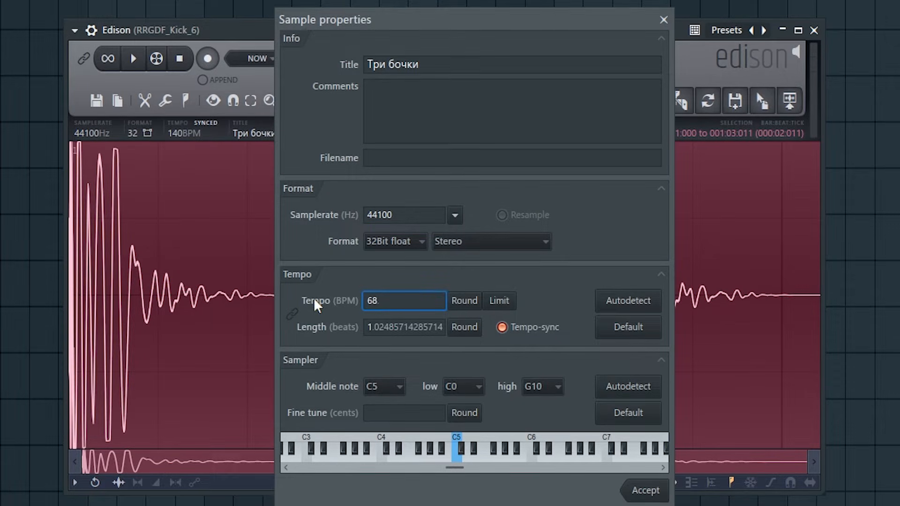
pyautogui.write('.9')
pyautogui.press('Tab')
pyautogui.click(467, 303)
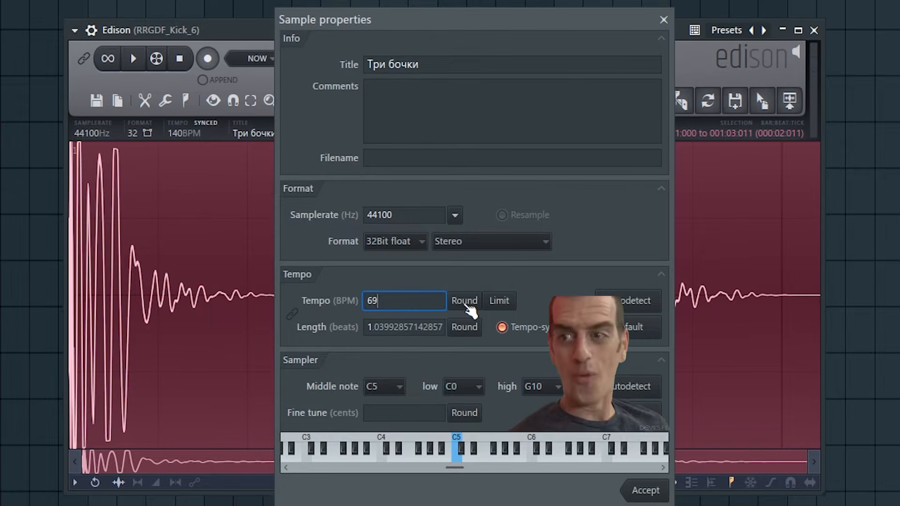
# Try the 50 to 100, 75 to 150, 100 to 200 and 150 to 300 tempo limits repeatedly, ending on 50 to 100
pyautogui.click(498, 303)
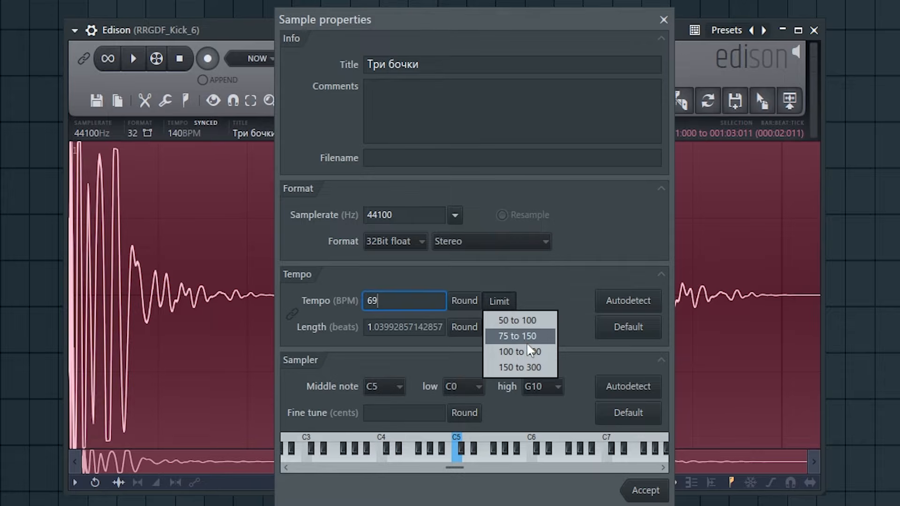
pyautogui.click(531, 354)
pyautogui.click(514, 310)
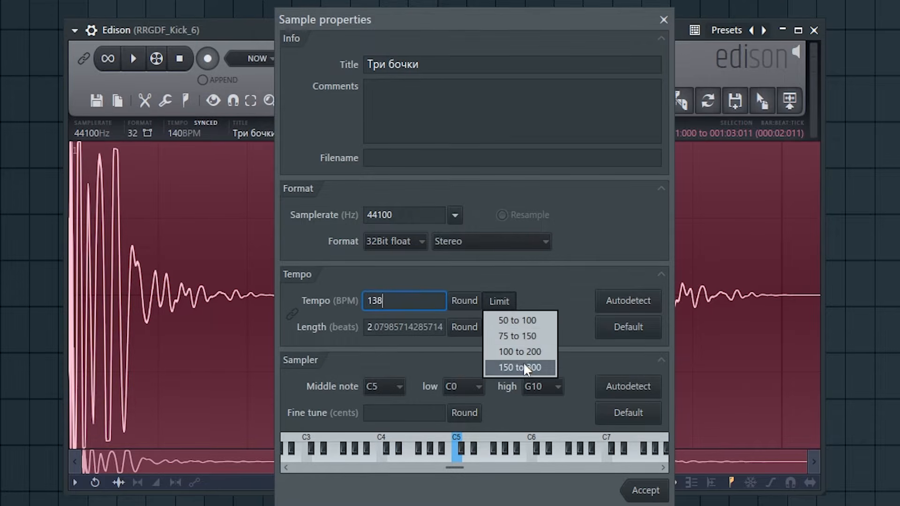
pyautogui.click(524, 366)
pyautogui.click(500, 303)
pyautogui.click(518, 342)
pyautogui.click(499, 302)
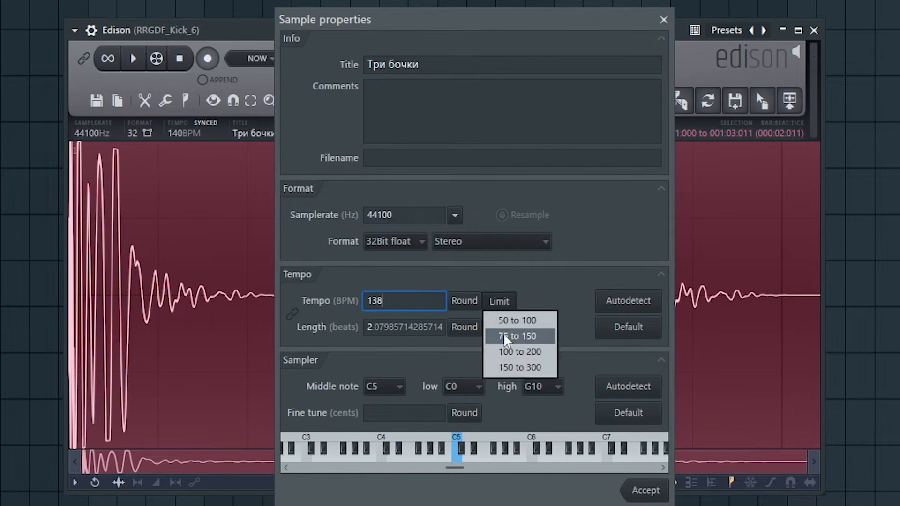
pyautogui.click(516, 339)
pyautogui.click(500, 300)
pyautogui.click(527, 321)
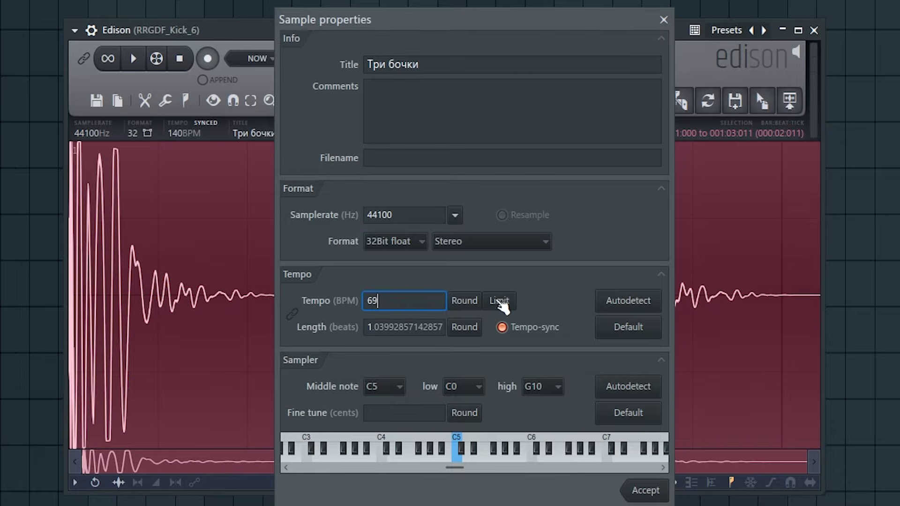
pyautogui.click(499, 301)
pyautogui.click(515, 333)
pyautogui.click(499, 301)
pyautogui.click(522, 351)
pyautogui.click(499, 302)
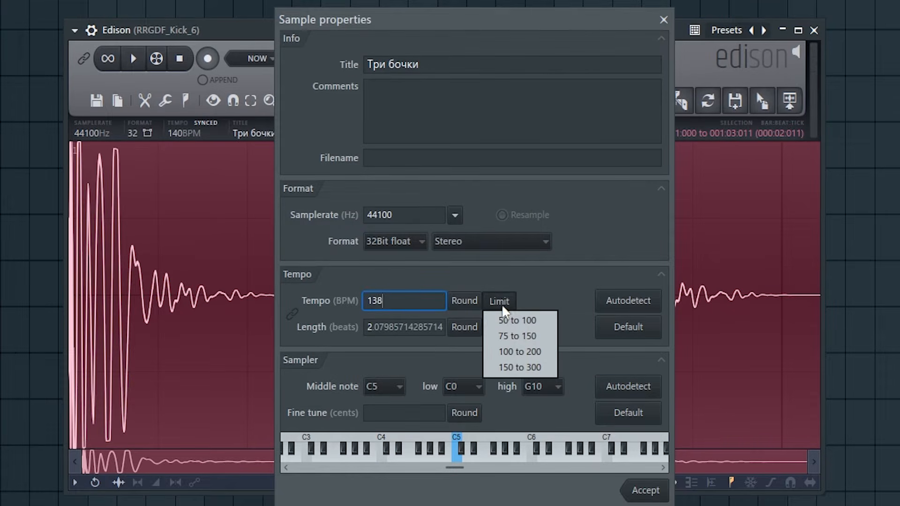
pyautogui.click(520, 367)
pyautogui.click(499, 301)
pyautogui.click(522, 322)
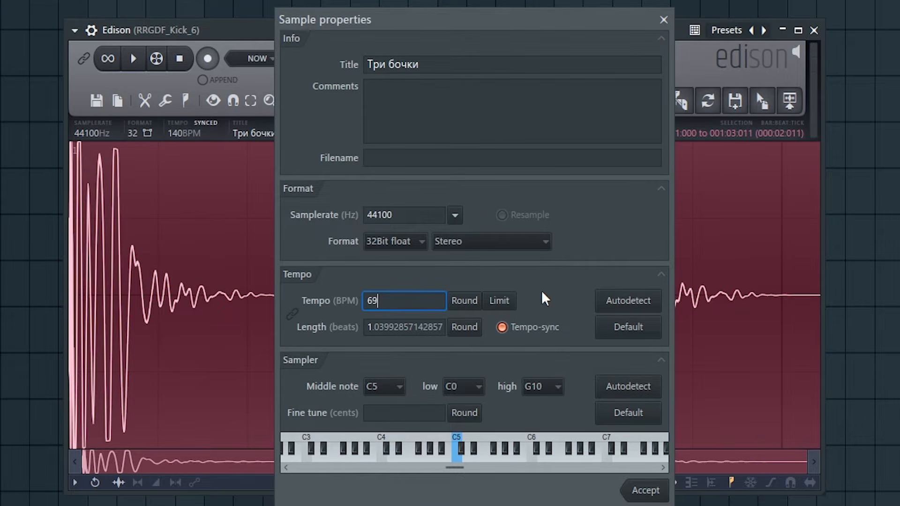
# Look over the tempo autodetection modes for short loops and songs, and reset the sample's tempo to its default
pyautogui.click(607, 304)
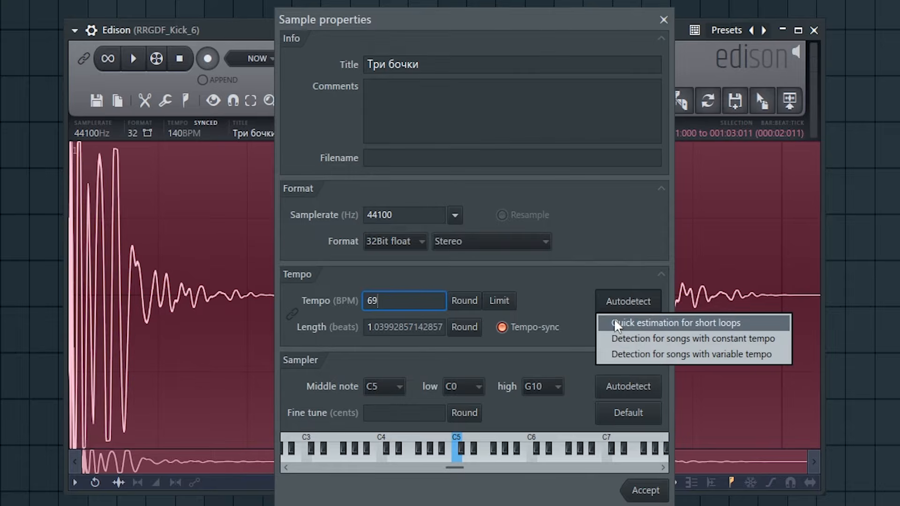
pyautogui.click(641, 323)
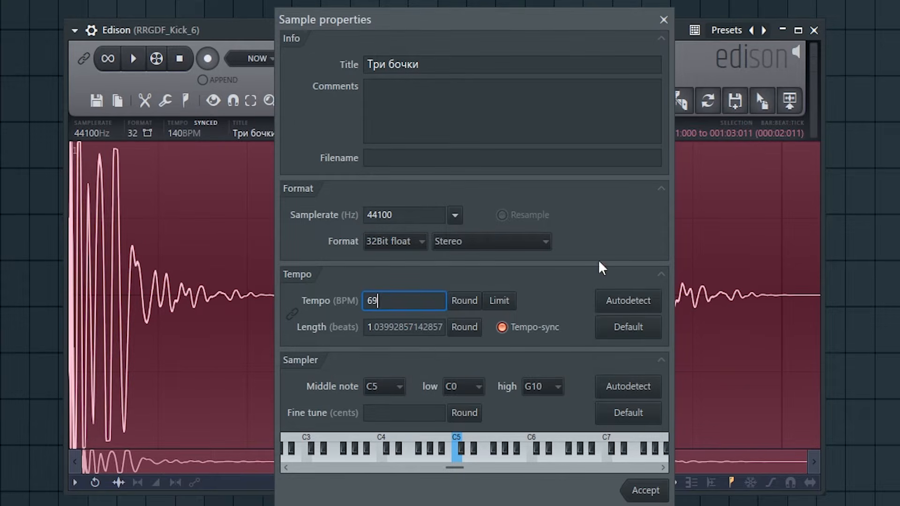
pyautogui.click(638, 330)
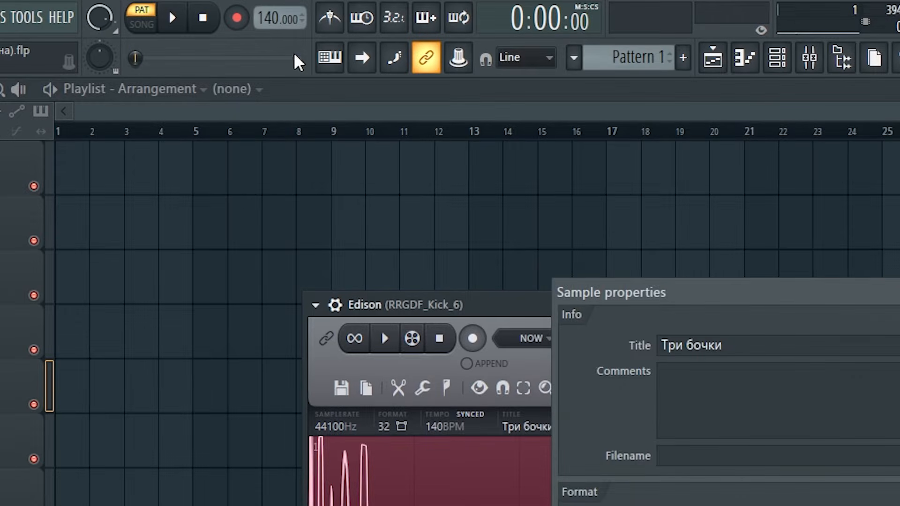
# Lower the project tempo to 120 BPM, reset the sample's tempo to that default, and round its length in beats
pyautogui.click(280, 15)
pyautogui.moveTo(279, 14); pyautogui.dragTo(280, 33)
pyautogui.click(337, 208)
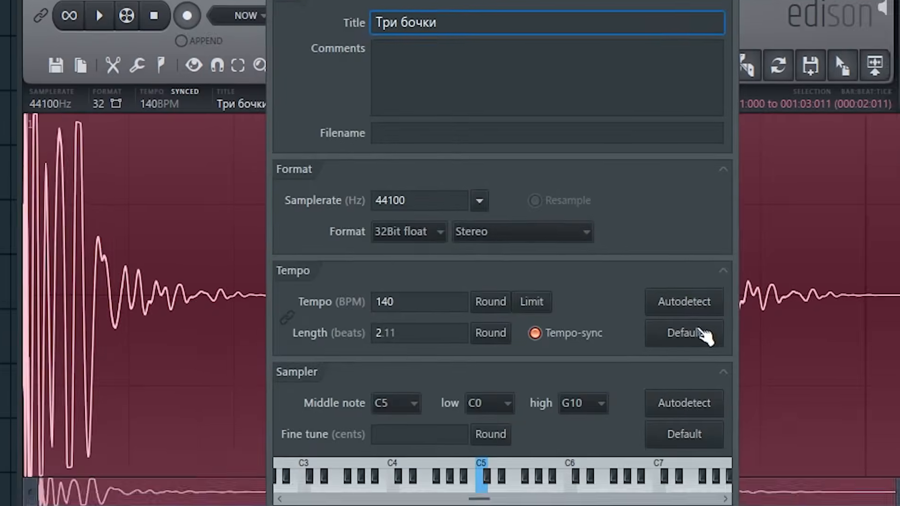
pyautogui.click(701, 334)
pyautogui.click(659, 469)
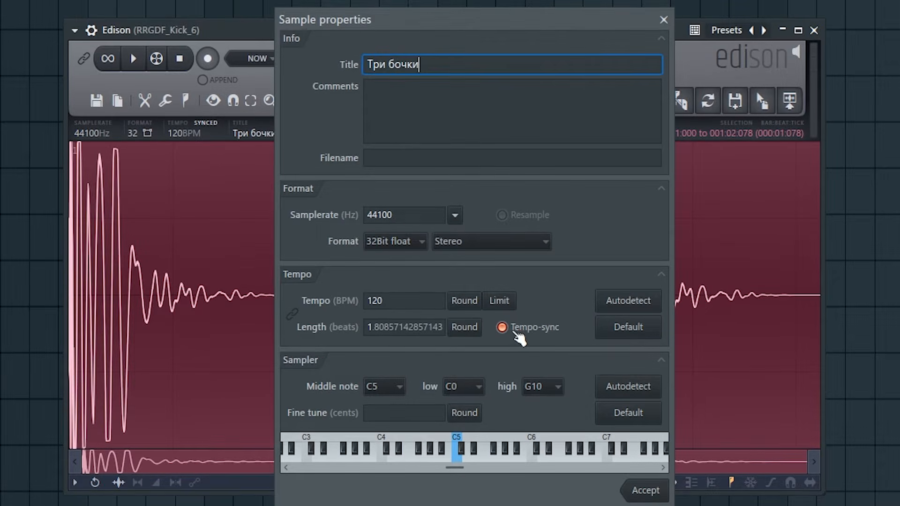
pyautogui.click(478, 332)
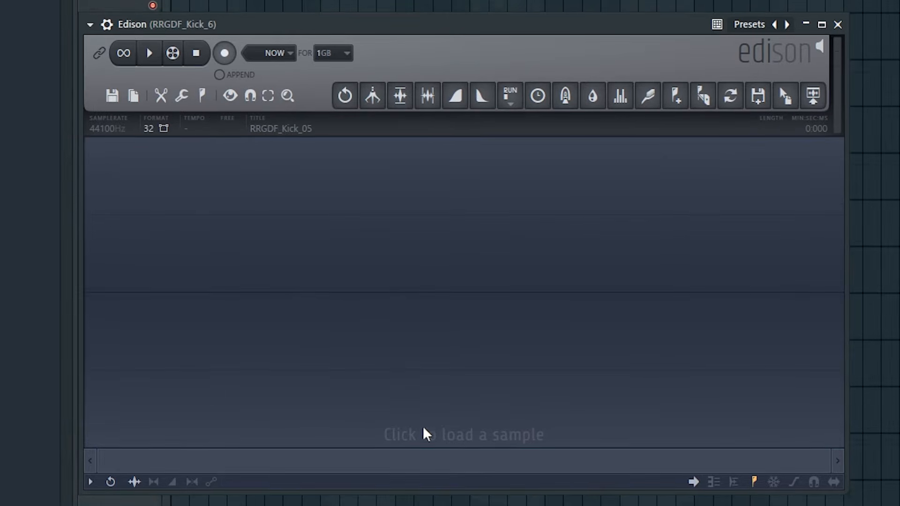
# Load RRGDF_Kick_07 from the browser into the empty Edison and append RRGDF_Kick_06 after it
pyautogui.click(430, 437)
pyautogui.doubleClick(42, 203)
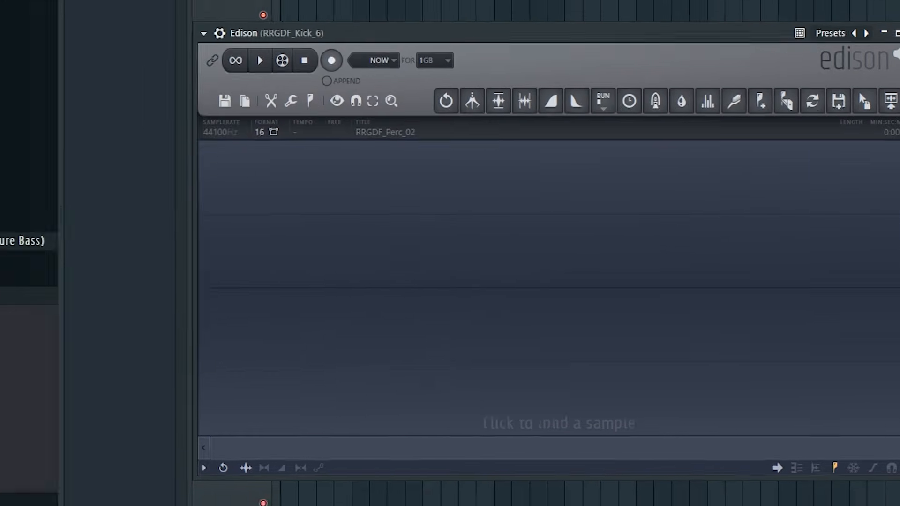
pyautogui.moveTo(94, 356); pyautogui.dragTo(679, 277)
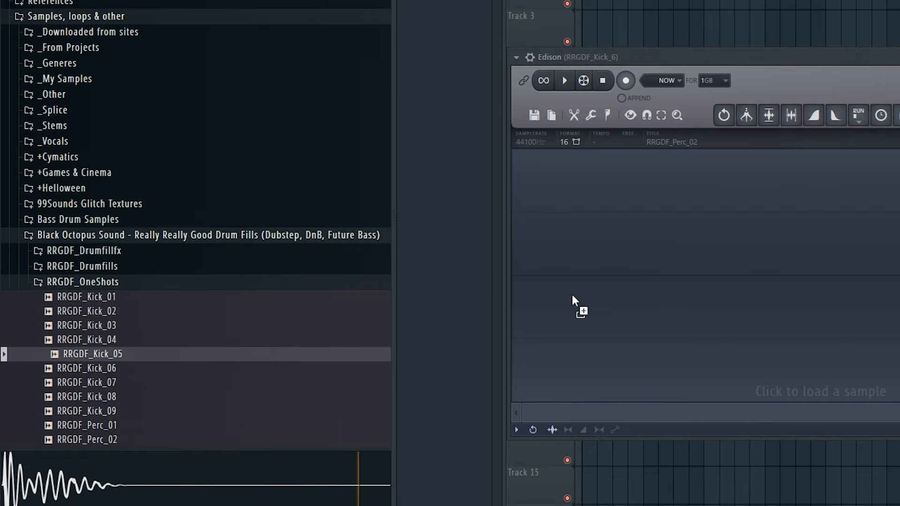
pyautogui.moveTo(113, 370); pyautogui.dragTo(671, 291)
pyautogui.moveTo(197, 382); pyautogui.dragTo(703, 293)
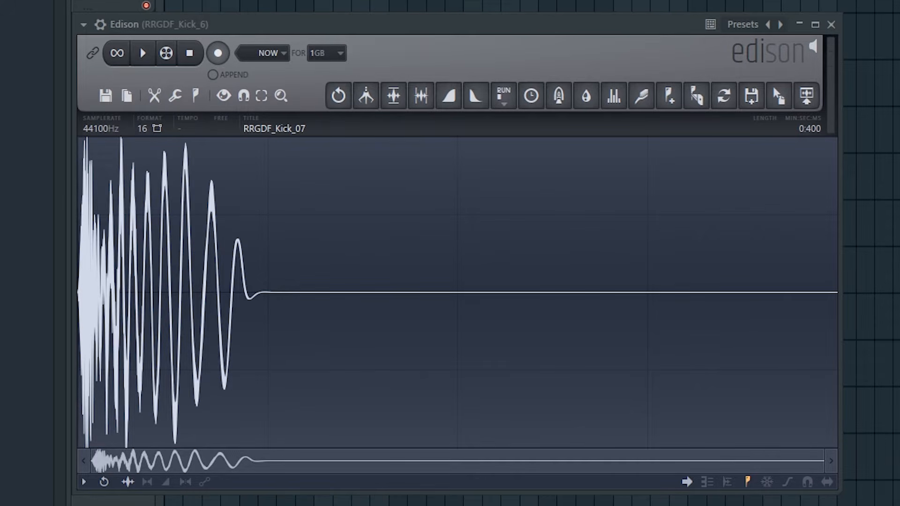
pyautogui.moveTo(9, 403); pyautogui.dragTo(726, 307)
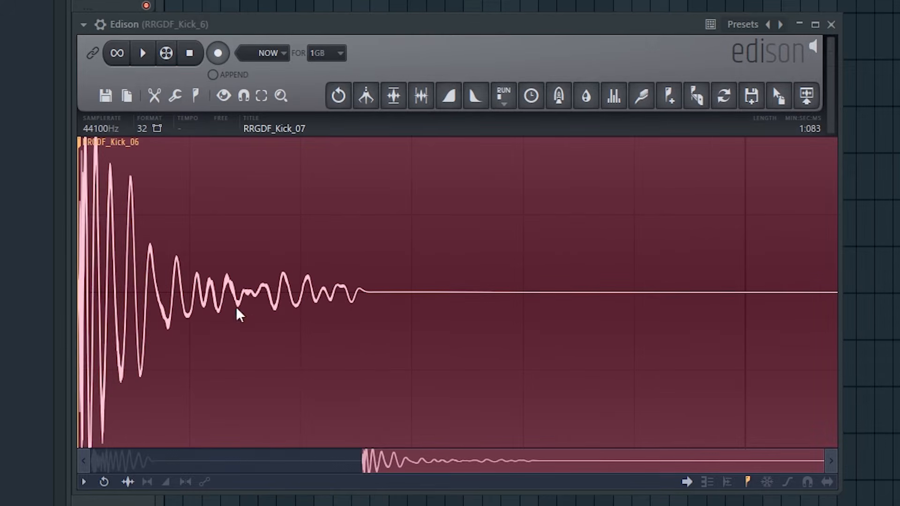
pyautogui.scroll(-3, 244, 309)
# Append RRGDF_Kick_03 twice after the RRGDF_Kick_02 sample in Edison
pyautogui.moveTo(10, 403); pyautogui.dragTo(741, 290)
pyautogui.scroll(-2, 705, 297)
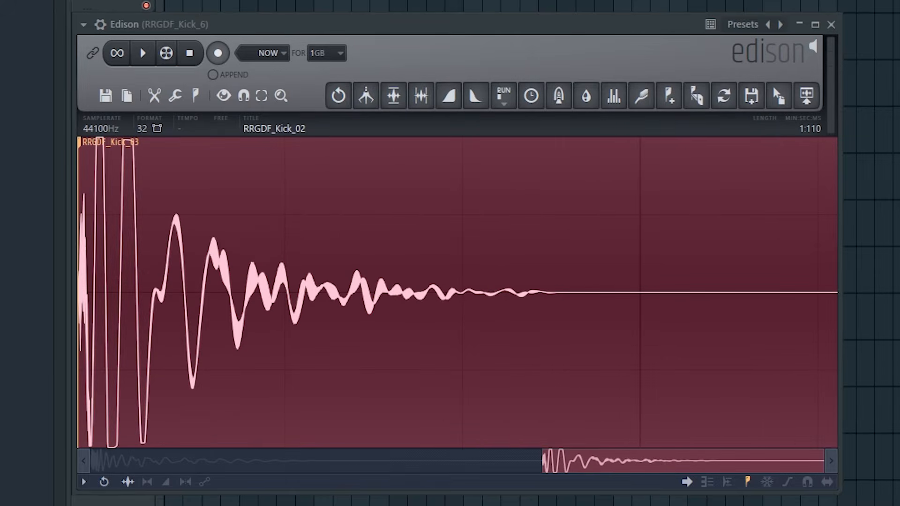
pyautogui.scroll(-4, 496, 263)
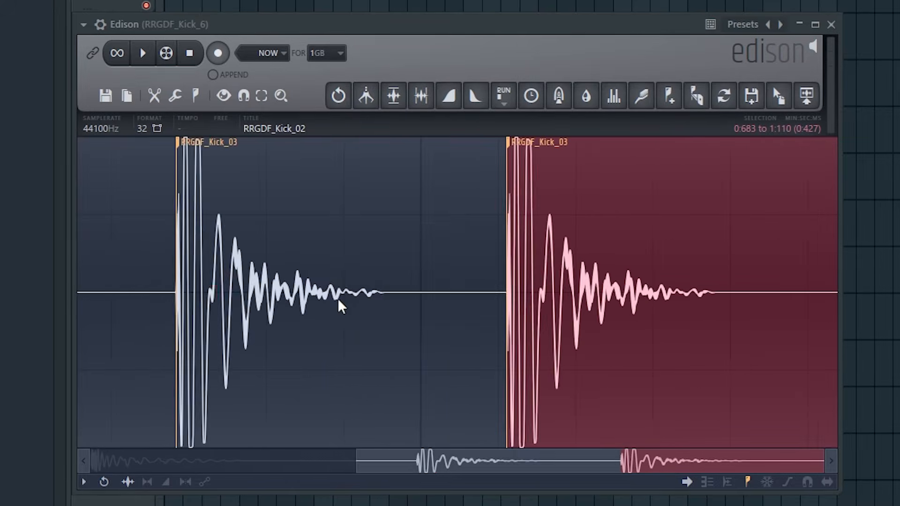
# Examine the appended RRGDF_Kick_03 hits by repeatedly zooming in and out and moving along the joined waveform
pyautogui.scroll(2, 338, 298)
pyautogui.scroll(-3, 338, 298)
pyautogui.scroll(3, 162, 318)
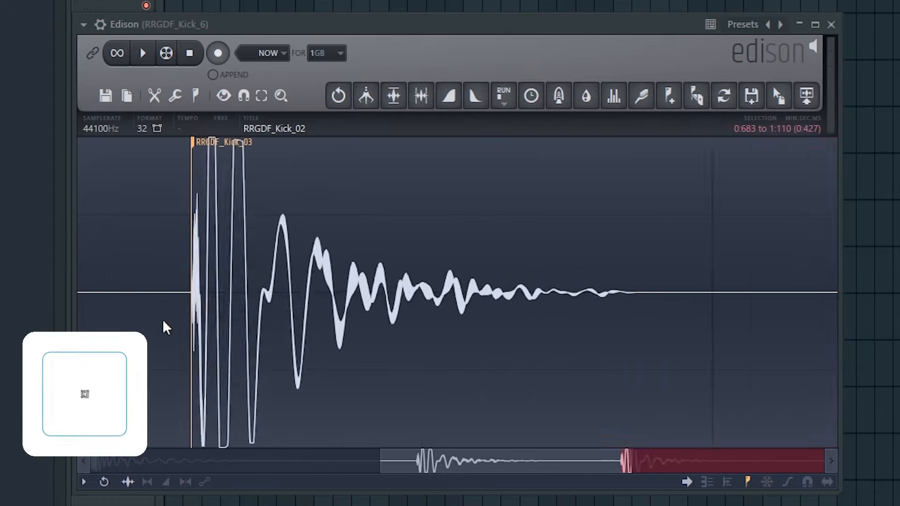
pyautogui.scroll(-2, 162, 319)
pyautogui.scroll(-1, 313, 302)
pyautogui.scroll(1, 314, 300)
pyautogui.scroll(-1, 315, 301)
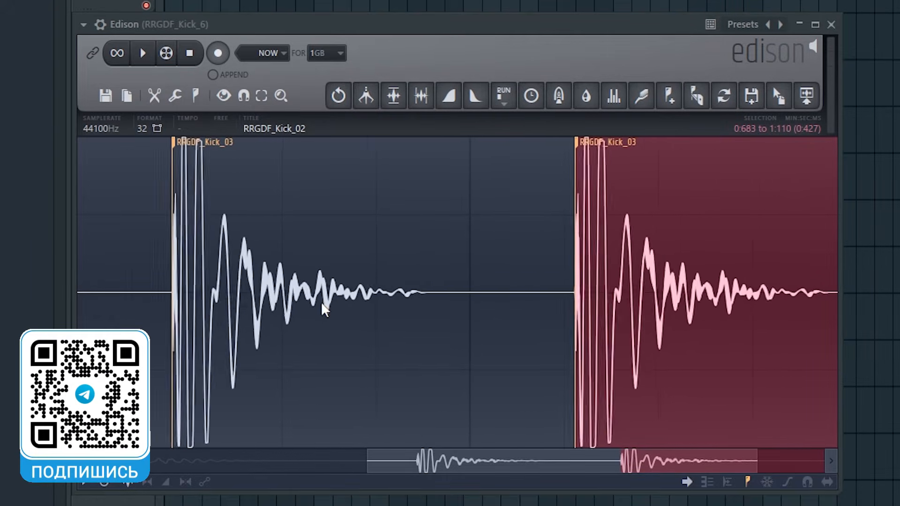
pyautogui.scroll(-1, 323, 302)
pyautogui.scroll(1, 327, 305)
pyautogui.scroll(-1, 328, 305)
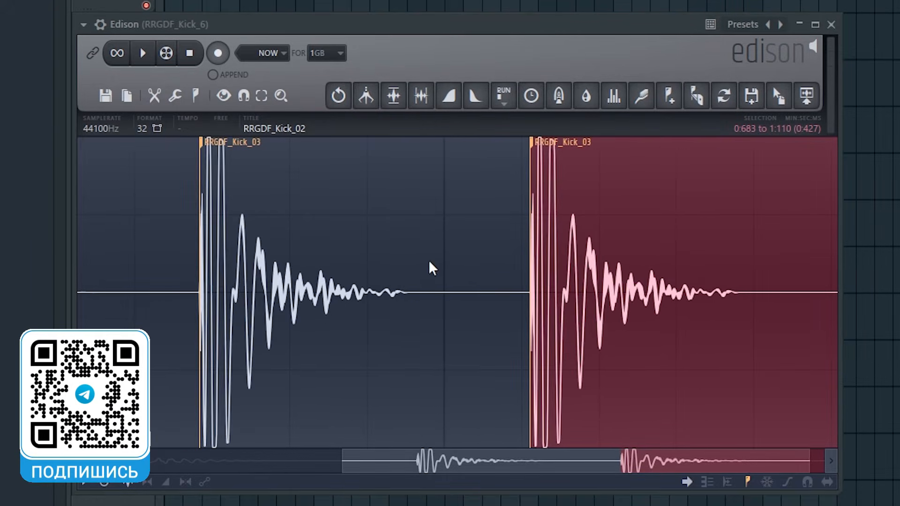
pyautogui.scroll(-3, 429, 261)
pyautogui.scroll(3, 429, 261)
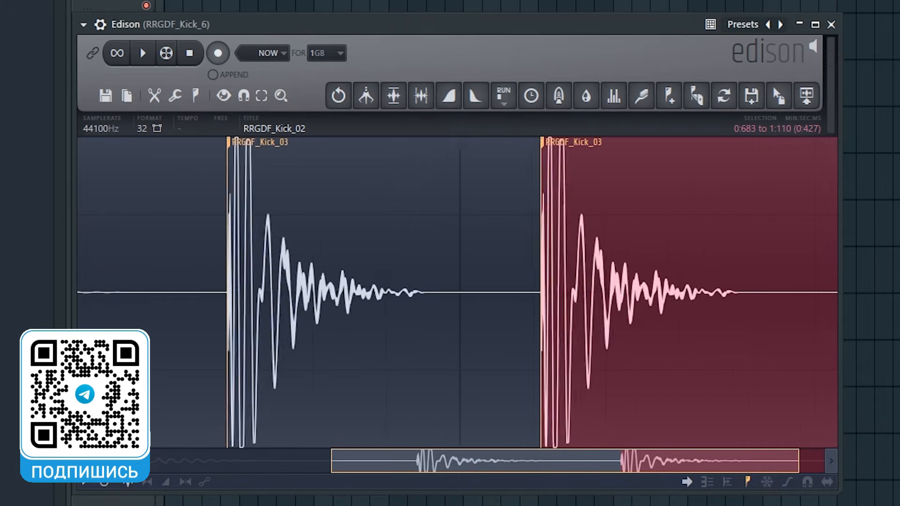
pyautogui.scroll(3, 507, 460)
pyautogui.moveTo(506, 461); pyautogui.dragTo(741, 458)
pyautogui.scroll(-3, 430, 274)
pyautogui.scroll(-2, 492, 266)
pyautogui.scroll(5, 492, 266)
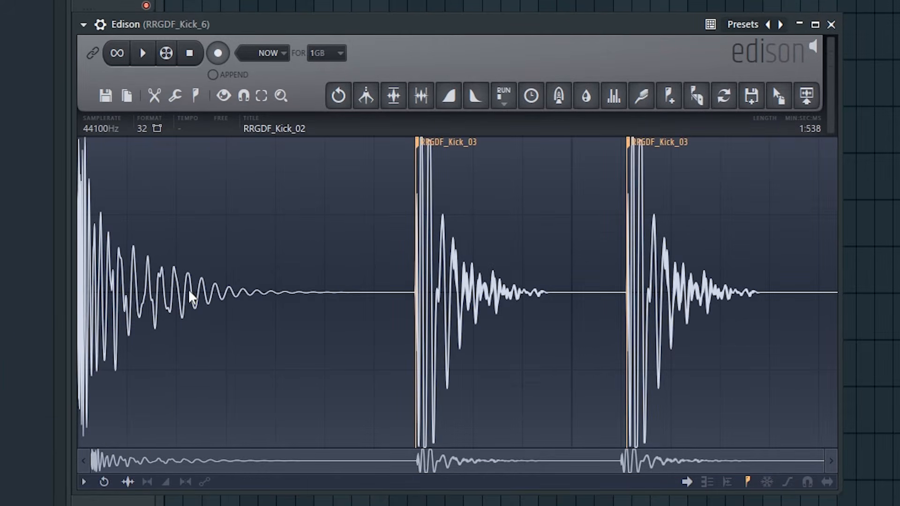
# Select the waveform from 0:155 to 0:820, replace the selection with a playback point after the first kick, and play briefly
pyautogui.moveTo(155, 293); pyautogui.dragTo(319, 301)
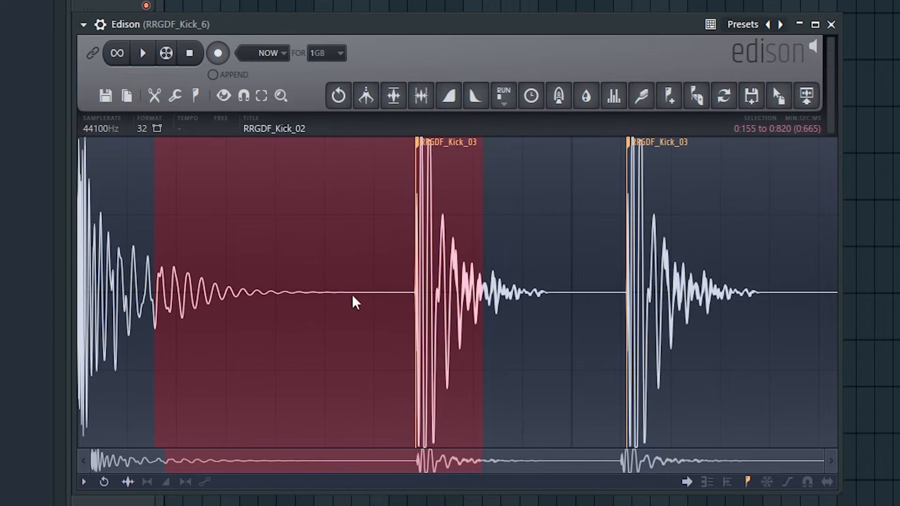
pyautogui.click(333, 292)
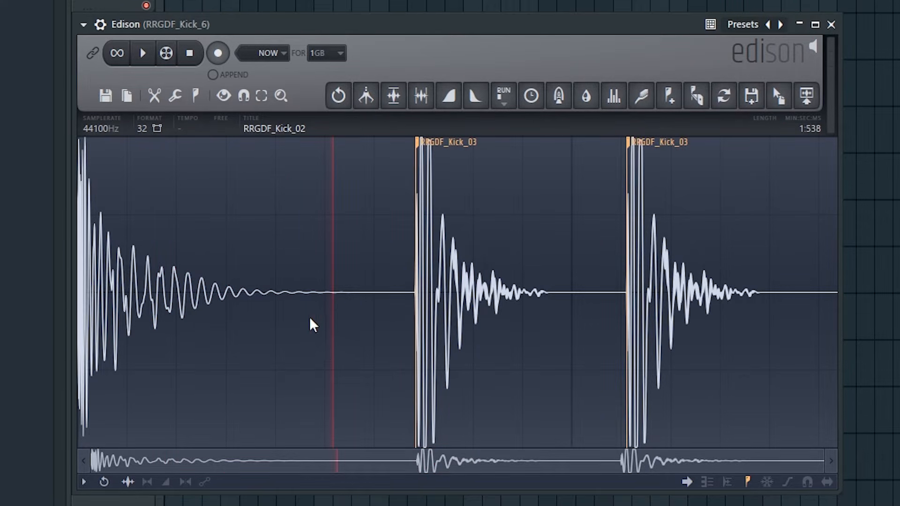
pyautogui.press('space')
pyautogui.press('space')
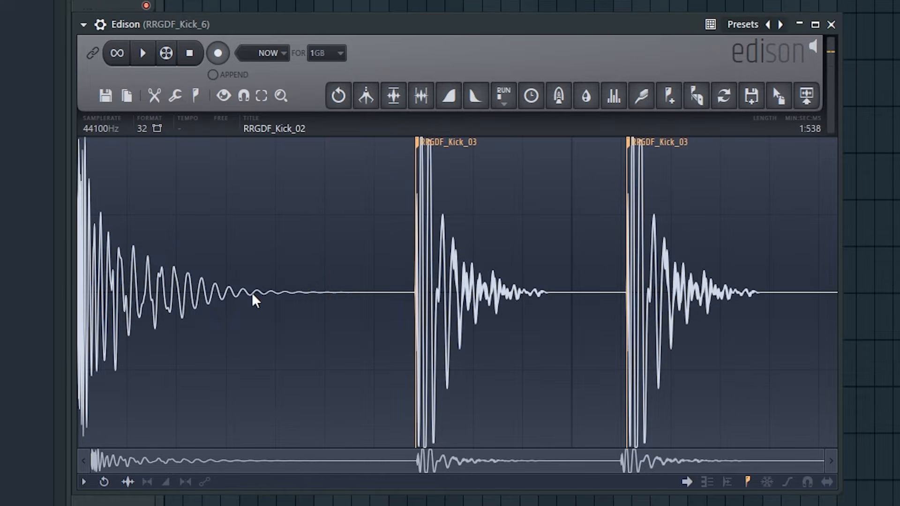
# Try selecting different sections of the joined kicks, starting with 0:352 to 0:967, and clear the selection
pyautogui.moveTo(252, 293); pyautogui.dragTo(555, 295)
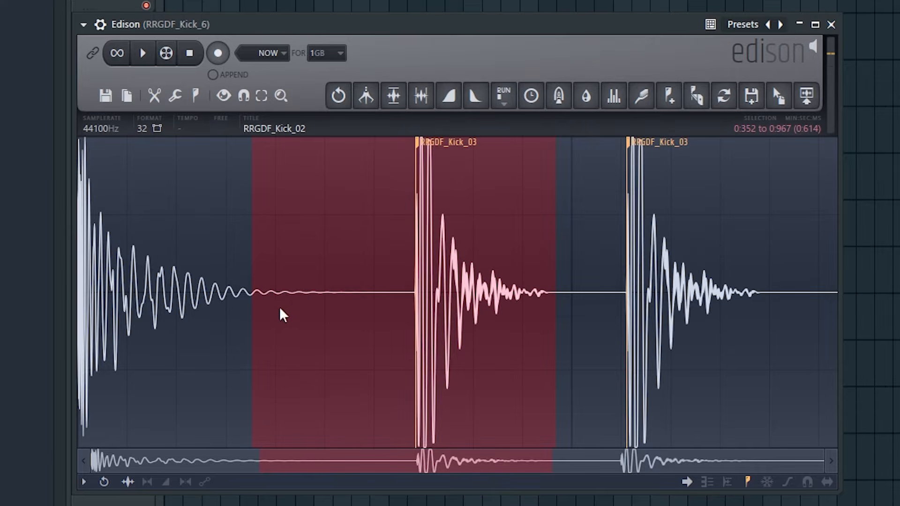
pyautogui.moveTo(322, 290); pyautogui.dragTo(739, 271)
pyautogui.moveTo(173, 281); pyautogui.dragTo(478, 277)
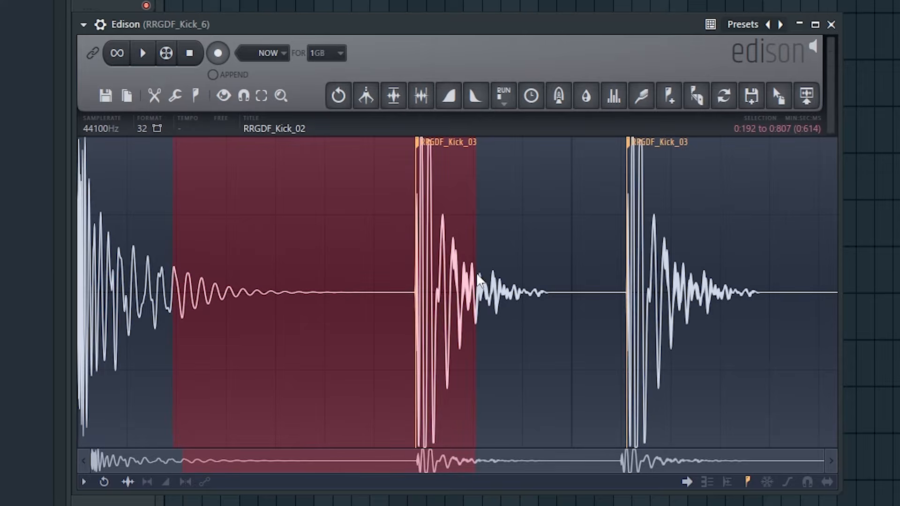
pyautogui.click(318, 214)
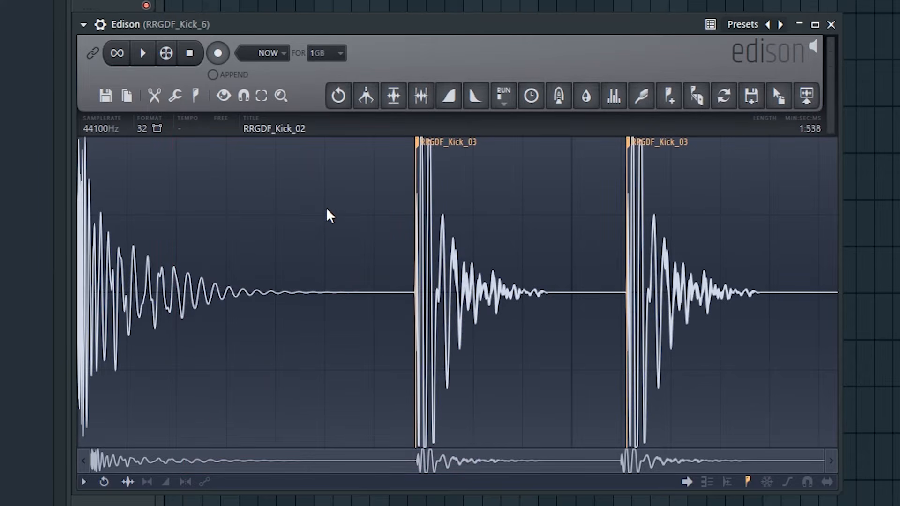
# Examine Edison's export, precision and channel format, and undo-history options for the joined kick sample
pyautogui.rightClick(329, 199)
pyautogui.moveTo(361, 208)
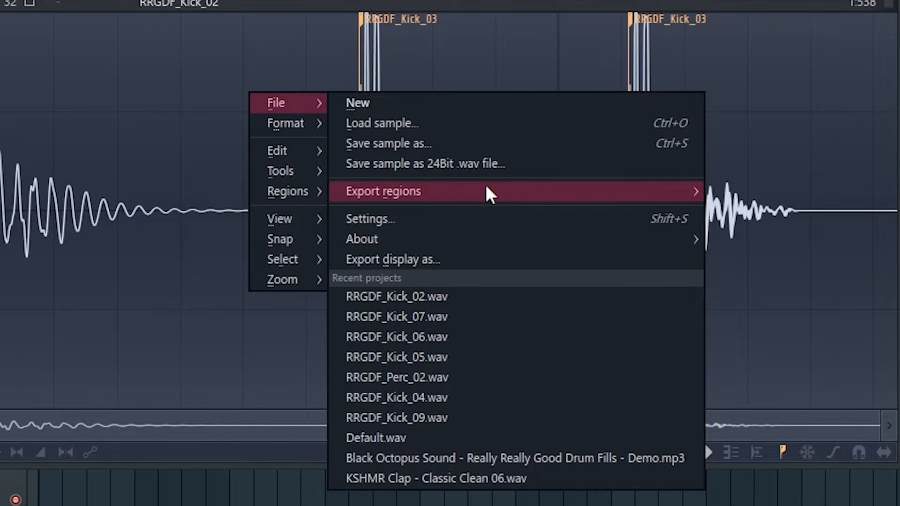
pyautogui.moveTo(497, 234)
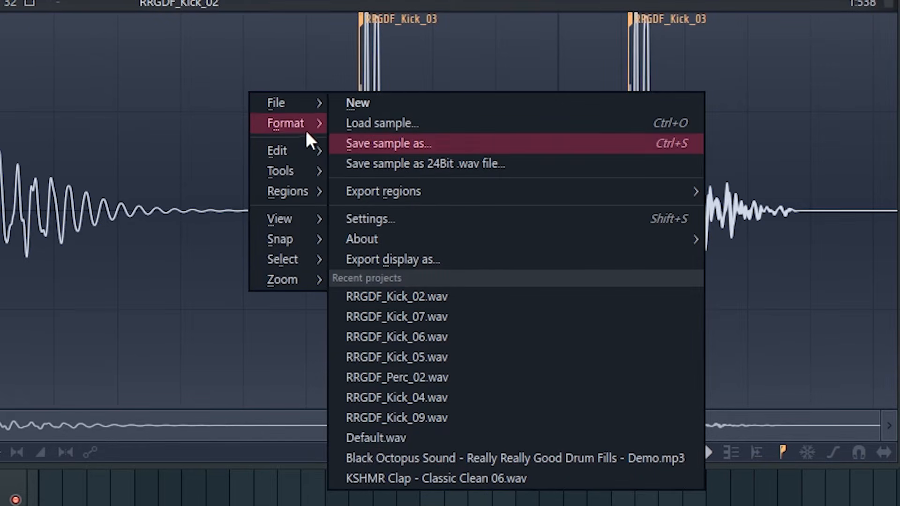
pyautogui.moveTo(303, 132)
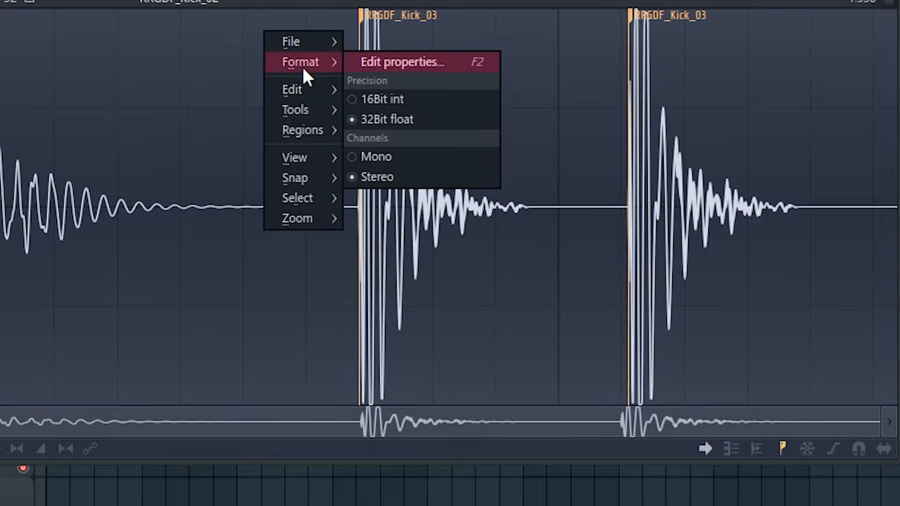
pyautogui.moveTo(311, 87)
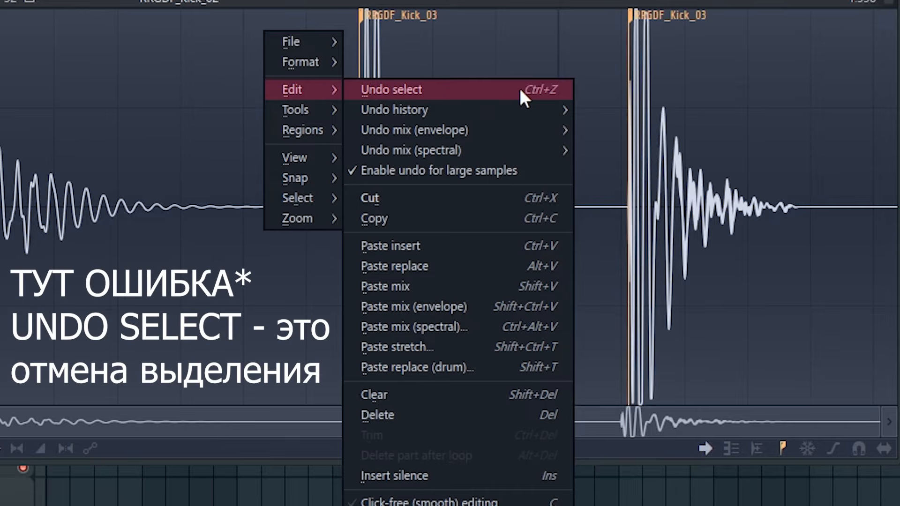
pyautogui.moveTo(532, 111)
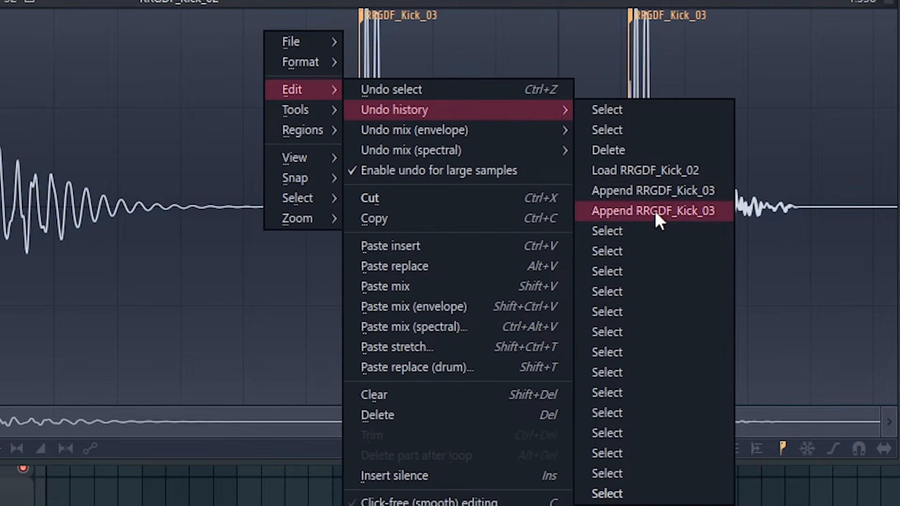
pyautogui.moveTo(483, 133)
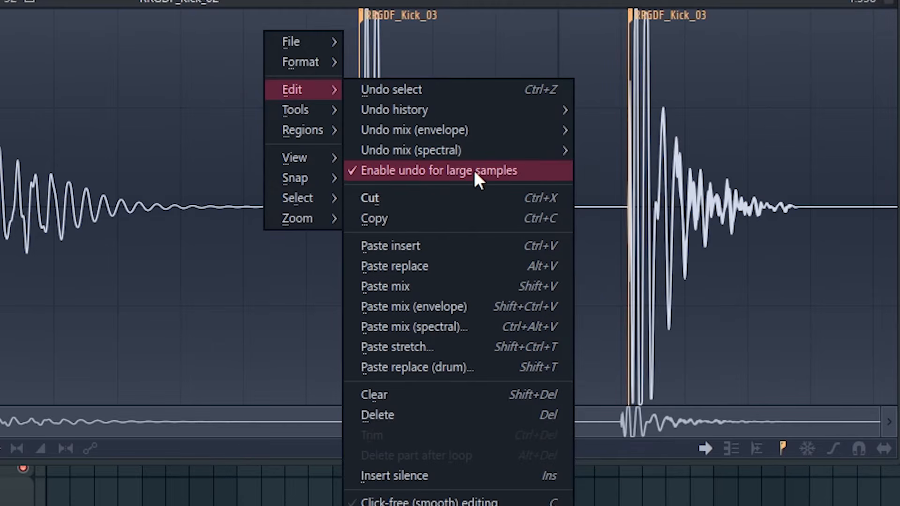
# Turn off undo for large samples, switch it back on, and reopen the editing commands
pyautogui.click(541, 174)
pyautogui.rightClick(317, 70)
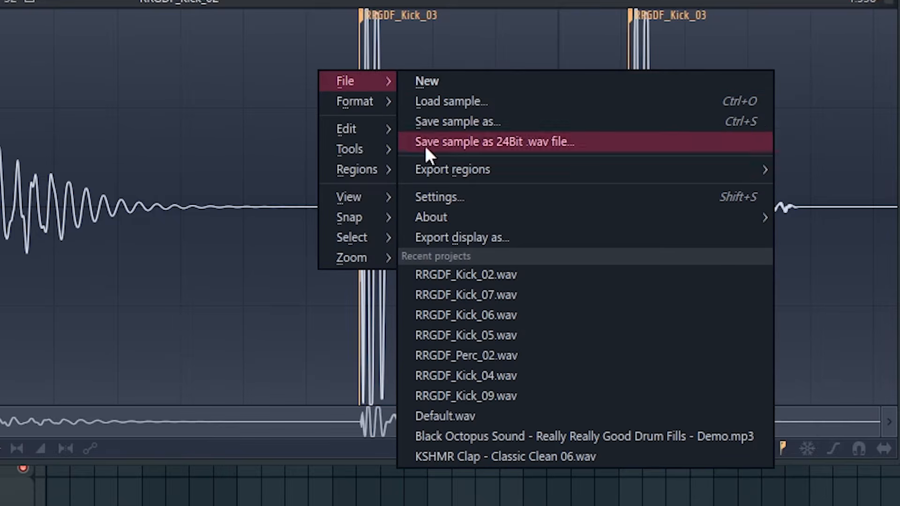
pyautogui.moveTo(382, 134)
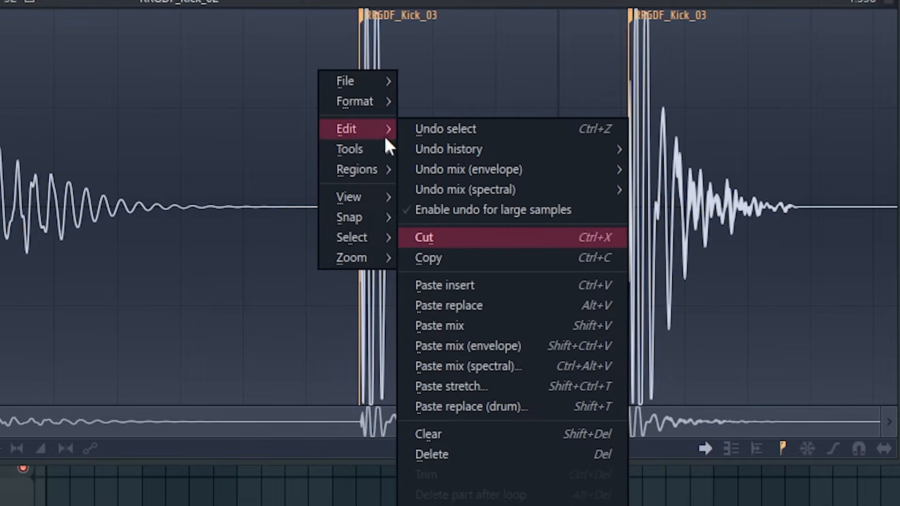
pyautogui.click(465, 210)
pyautogui.rightClick(290, 36)
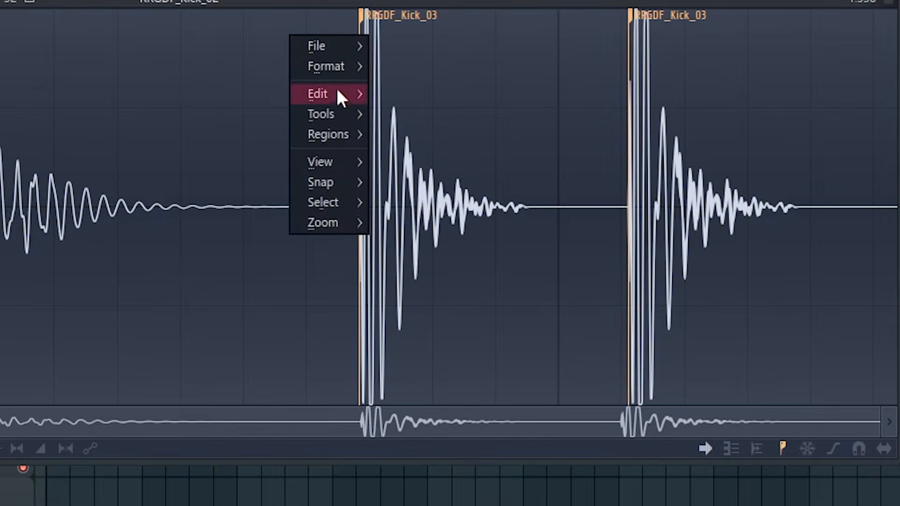
pyautogui.moveTo(339, 90)
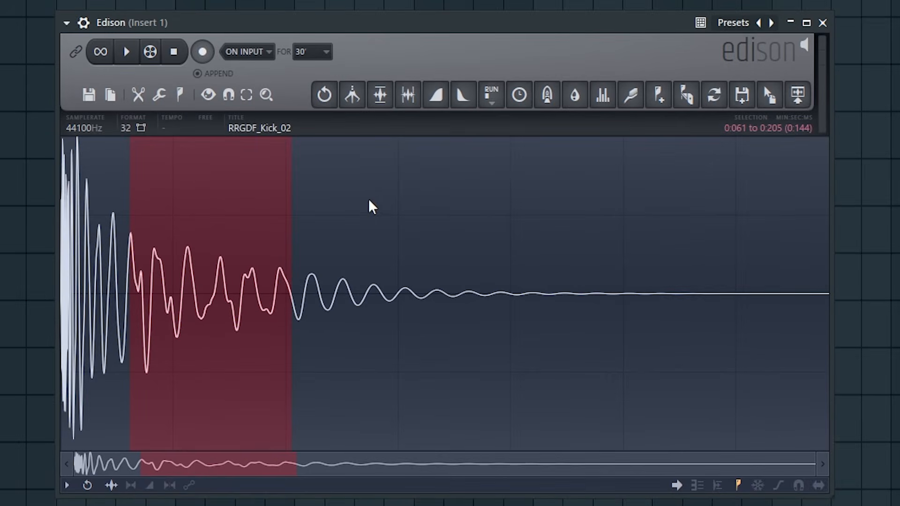
# Extend the start of the RRGDF_Kick_02 selection so it spans 0:043 to 0:205
pyautogui.rightClick(396, 165)
pyautogui.click(221, 220)
pyautogui.moveTo(131, 245); pyautogui.dragTo(109, 254)
# Try inserting a copy of the selected kick section with Paste insert, and undo the insertion
pyautogui.rightClick(362, 162)
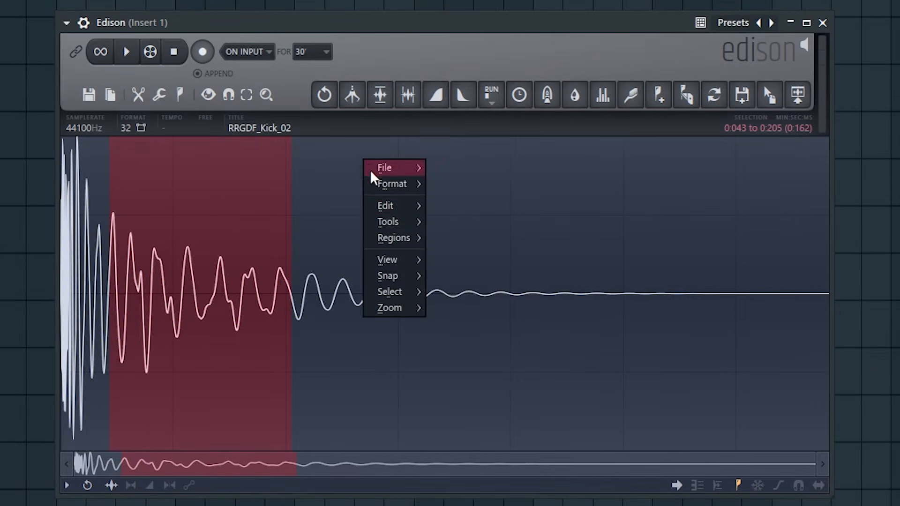
pyautogui.moveTo(401, 206)
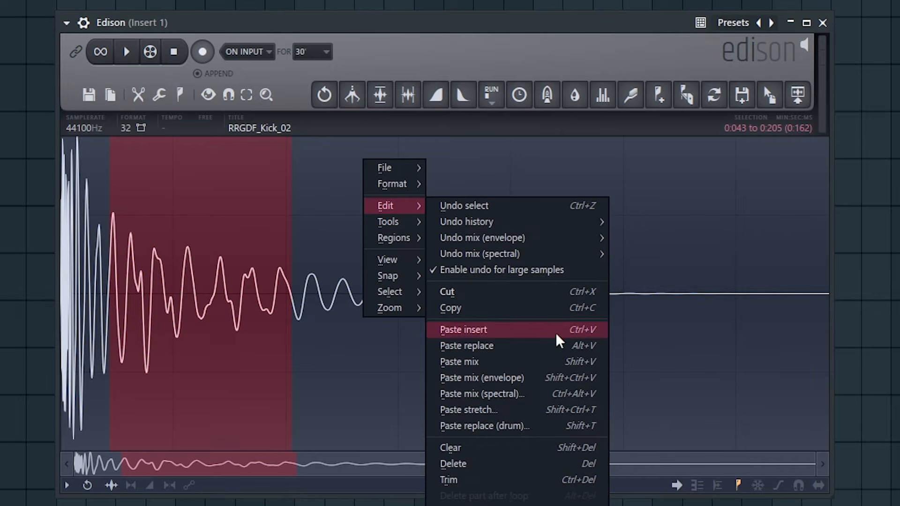
pyautogui.click(481, 334)
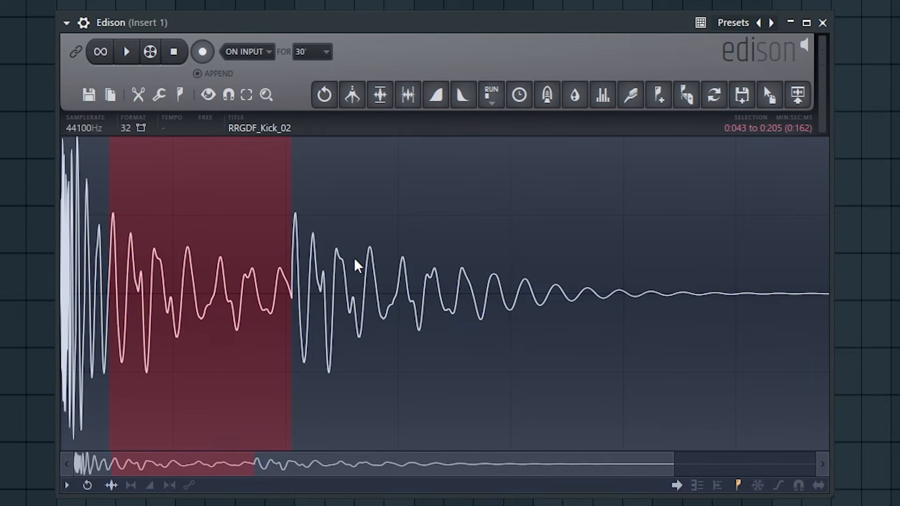
pyautogui.hotkey('ctrl', 'z')
# Paste the copied audio over the selected section with Paste replace, and layer it with Paste mix
pyautogui.rightClick(343, 229)
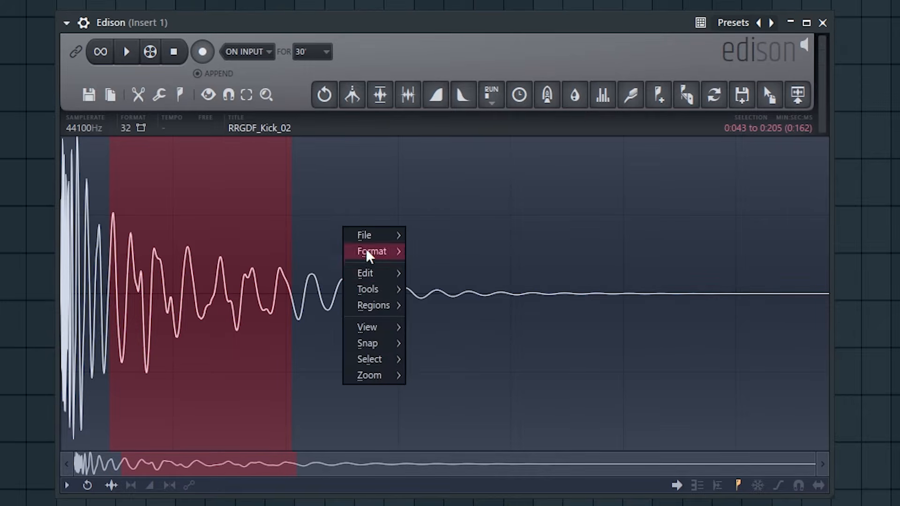
pyautogui.moveTo(399, 275)
pyautogui.click(466, 429)
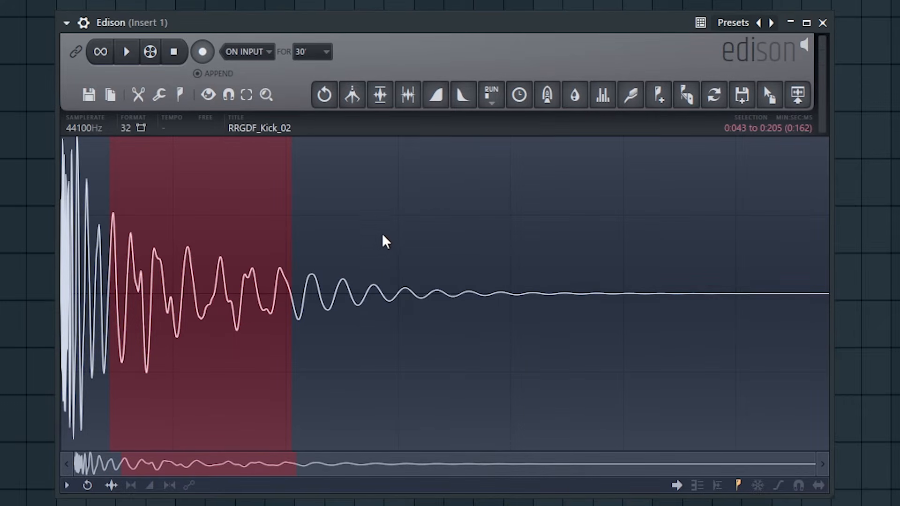
pyautogui.rightClick(374, 209)
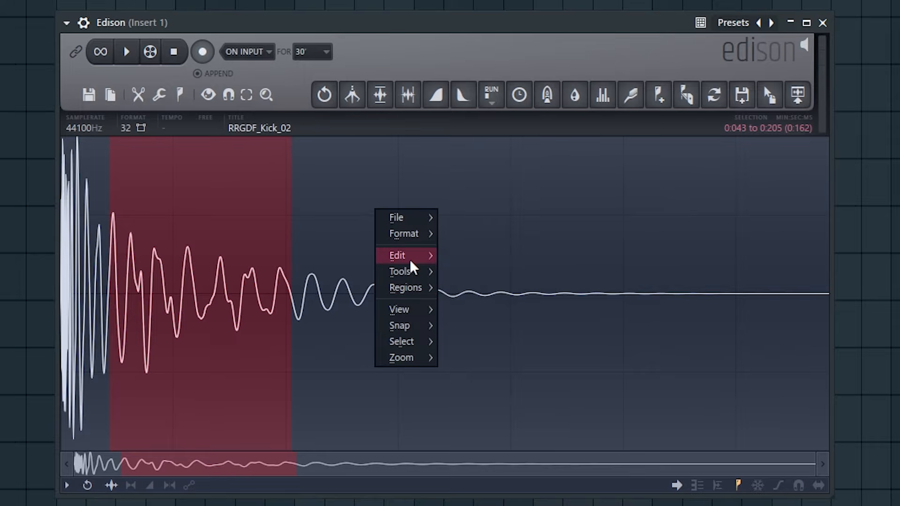
pyautogui.moveTo(409, 257)
pyautogui.click(505, 412)
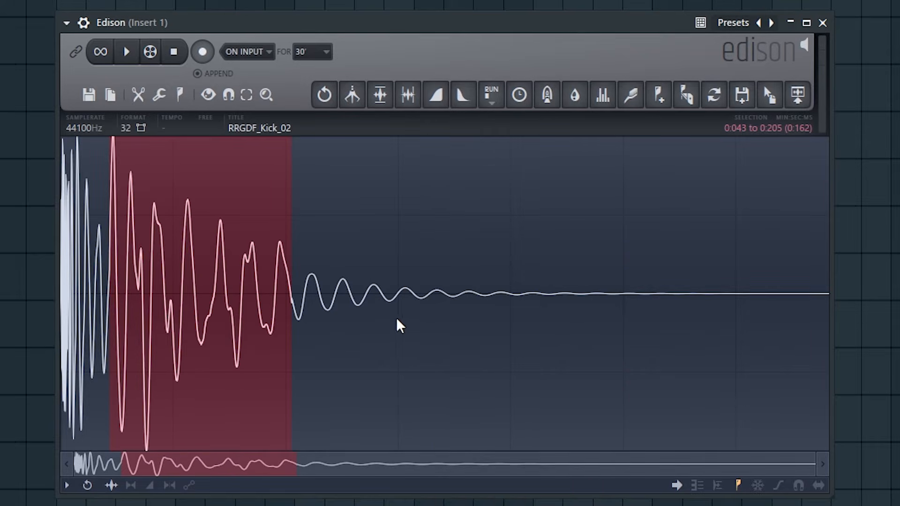
# Mix the copied audio into the 0:043 to 0:205 selection with Paste mix (envelope)
pyautogui.rightClick(384, 149)
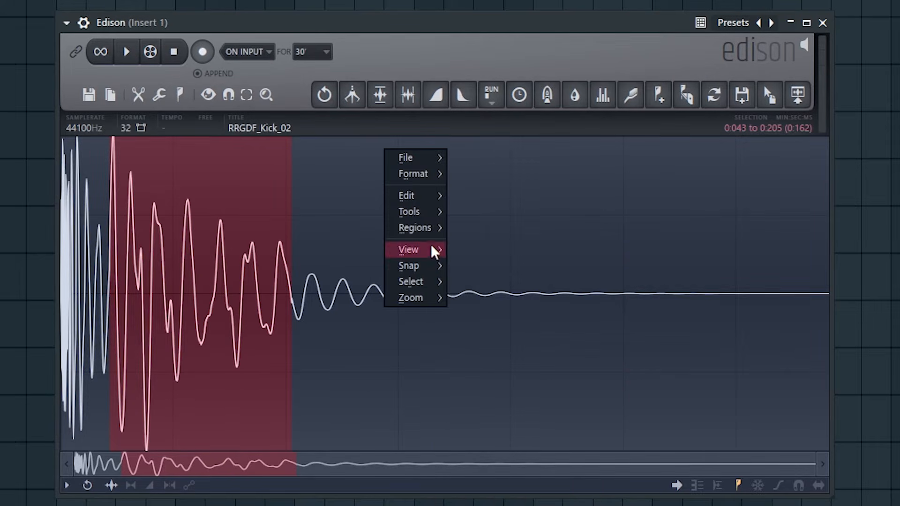
pyautogui.moveTo(420, 192)
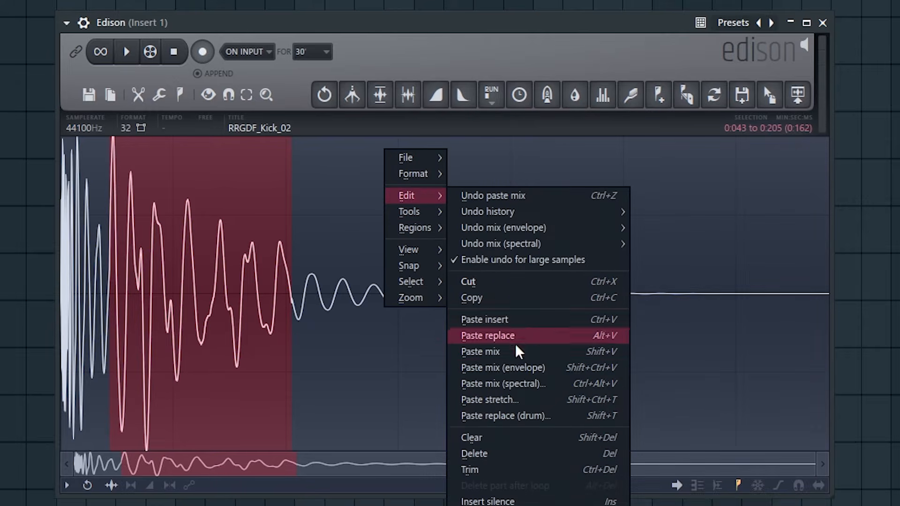
pyautogui.click(516, 366)
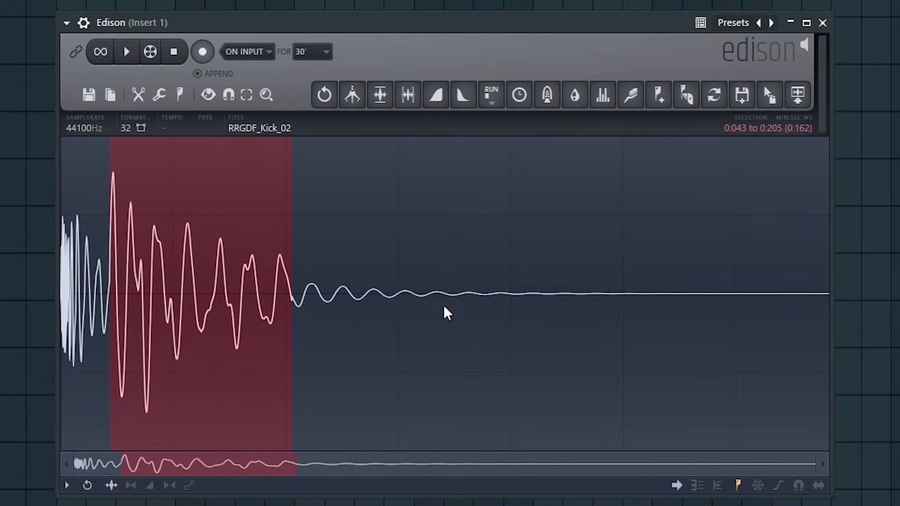
# Apply Paste mix (spectral) to the selection with a mask curve rising from zero at low frequencies to full at about 700 Hz
pyautogui.rightClick(378, 155)
pyautogui.moveTo(425, 205)
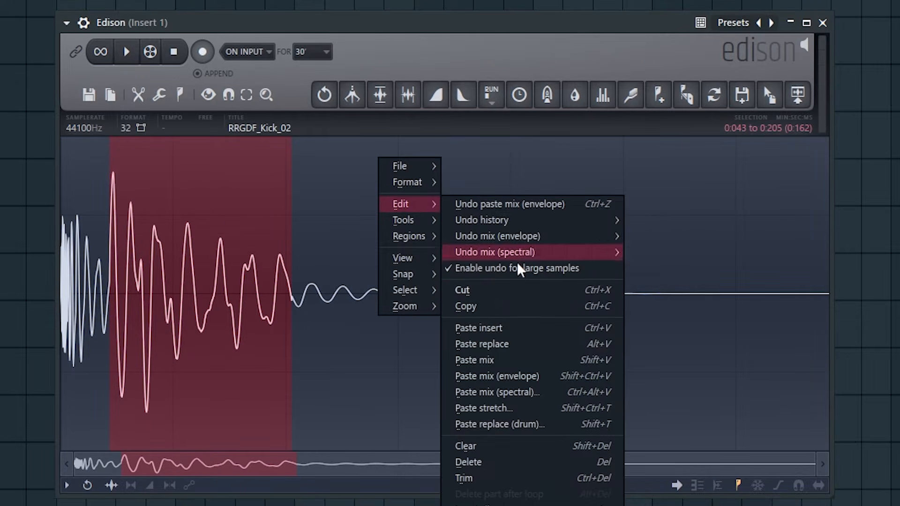
pyautogui.click(539, 394)
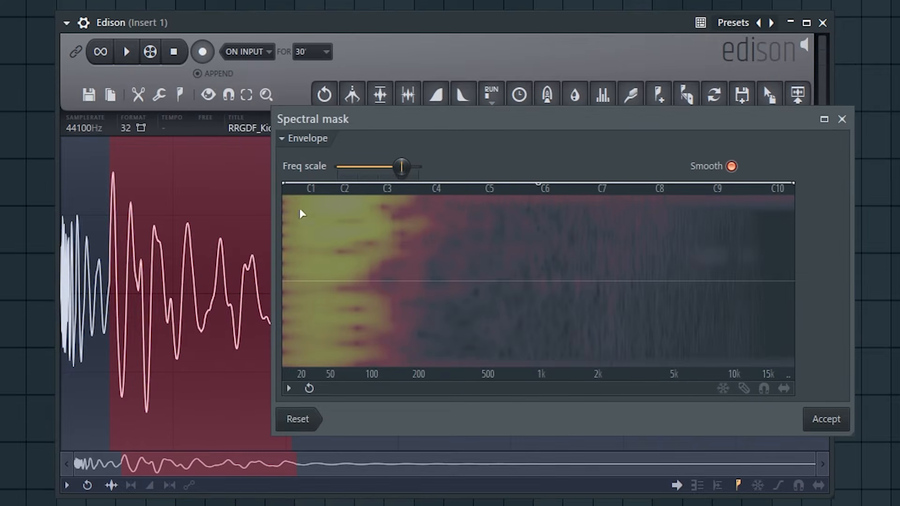
pyautogui.moveTo(287, 186); pyautogui.dragTo(312, 356)
pyautogui.moveTo(538, 280); pyautogui.dragTo(520, 177)
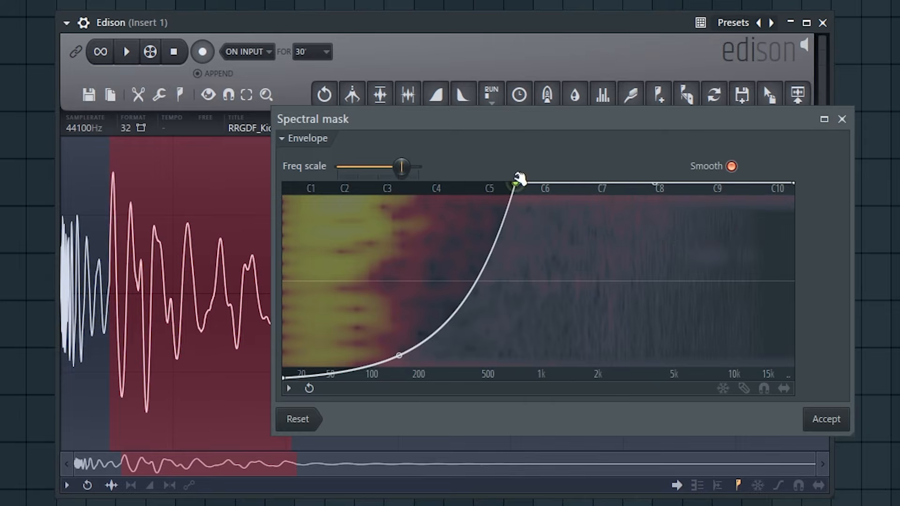
# Clear the audio from 0:043 to 0:205 to silence and deselect the section
pyautogui.rightClick(412, 149)
pyautogui.moveTo(432, 192)
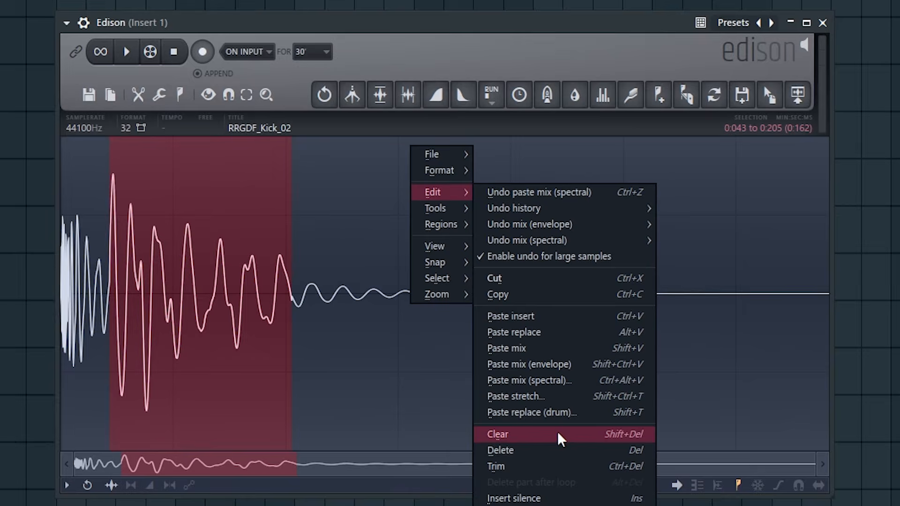
pyautogui.click(558, 433)
pyautogui.doubleClick(266, 289)
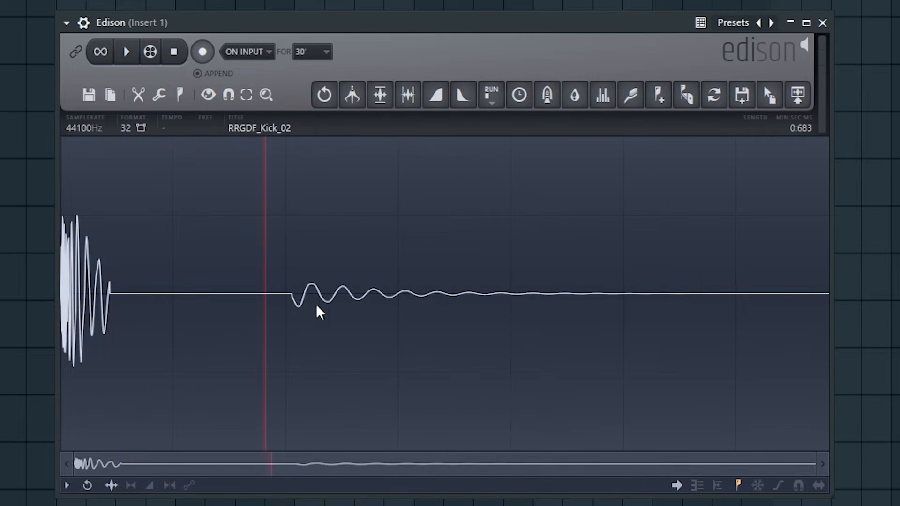
# Select the section across the end of the silent gap and the start of the remaining tail, and delete it
pyautogui.moveTo(419, 296); pyautogui.dragTo(268, 295)
pyautogui.rightClick(367, 209)
pyautogui.moveTo(392, 253)
pyautogui.click(491, 505)
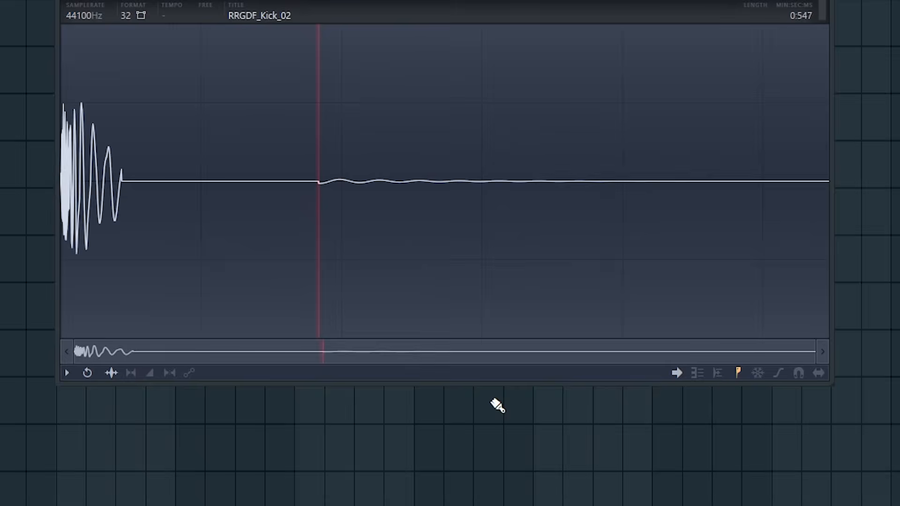
# Try trimming to the section from 0:158 to 0:328, and try inserting silence across 0:004 to 0:150
pyautogui.click(381, 169)
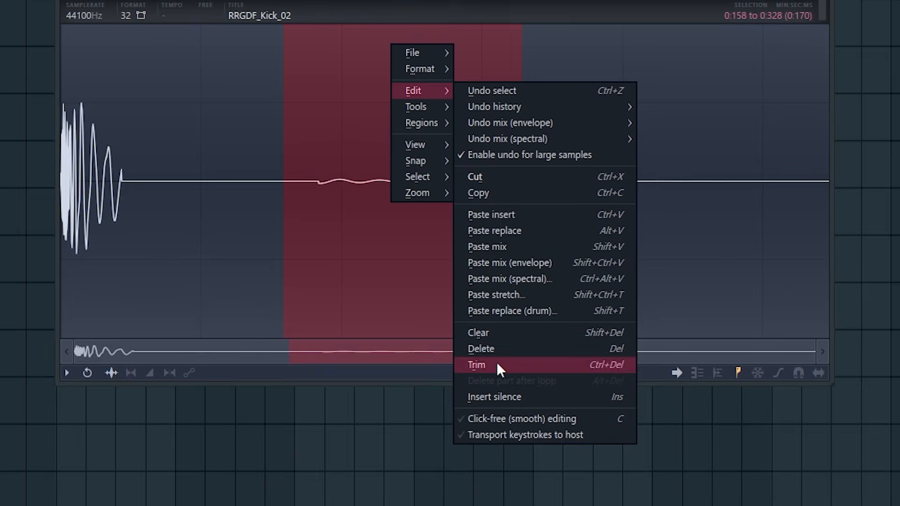
pyautogui.click(496, 367)
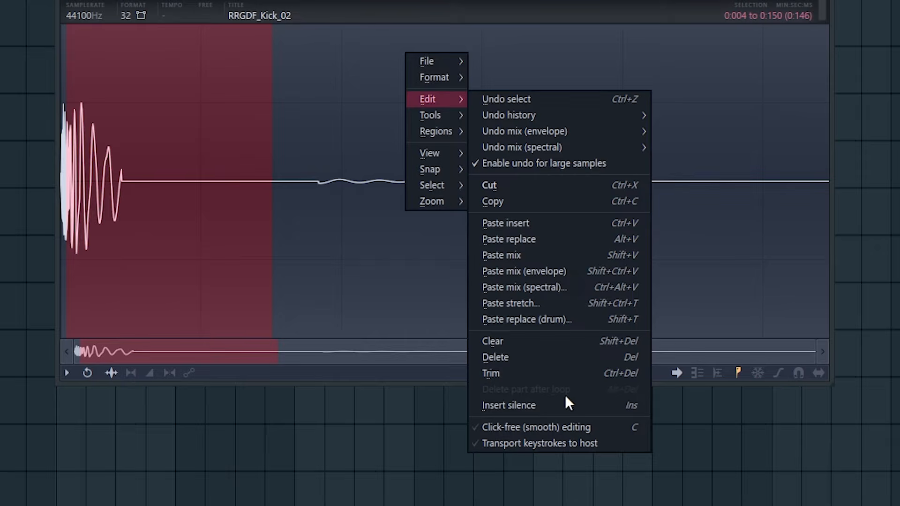
pyautogui.click(532, 405)
pyautogui.hotkey('ctrl', 'z')
# Enable Click-free (smooth) editing and check the abrupt edge where the kick meets the silent gap
pyautogui.rightClick(485, 353)
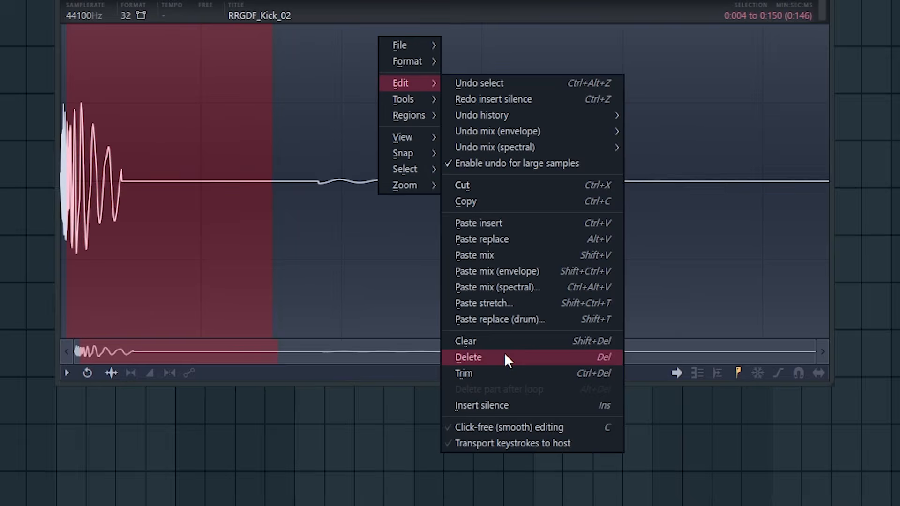
pyautogui.click(575, 428)
pyautogui.scroll(3, 154, 169)
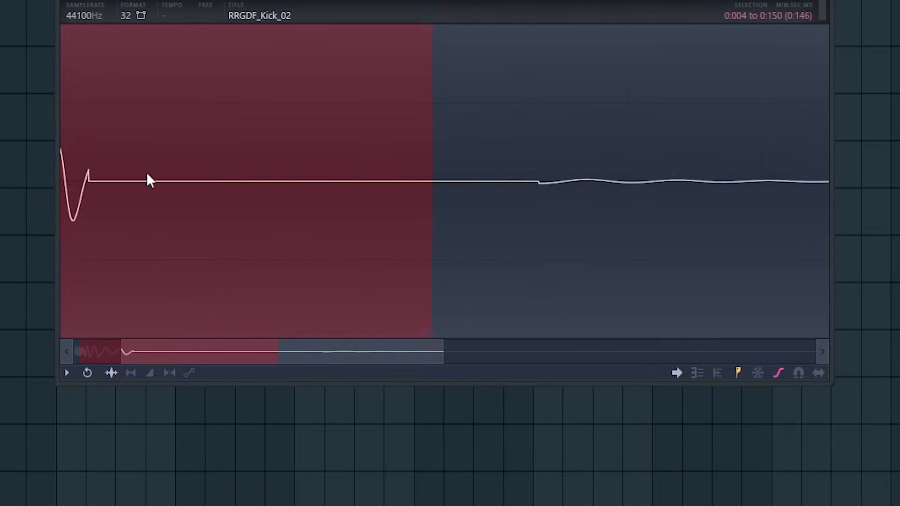
pyautogui.scroll(-4, 147, 176)
# Try inserting silence across 0:004 to 0:150 with click-free editing enabled, and undo the insertion
pyautogui.rightClick(373, 164)
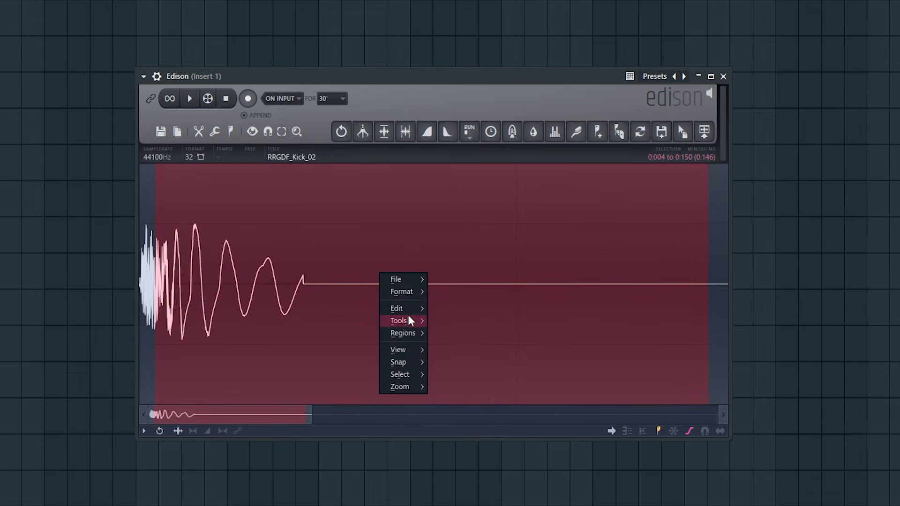
pyautogui.rightClick(384, 189)
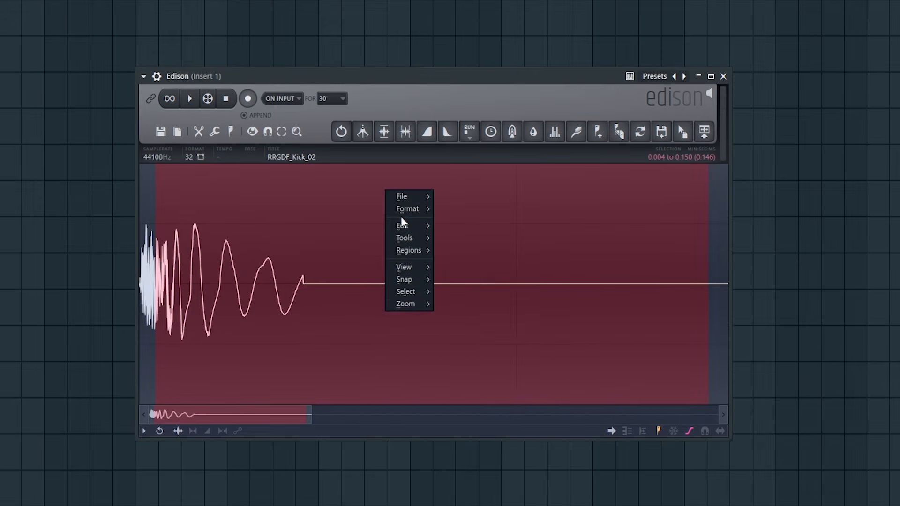
pyautogui.moveTo(415, 228)
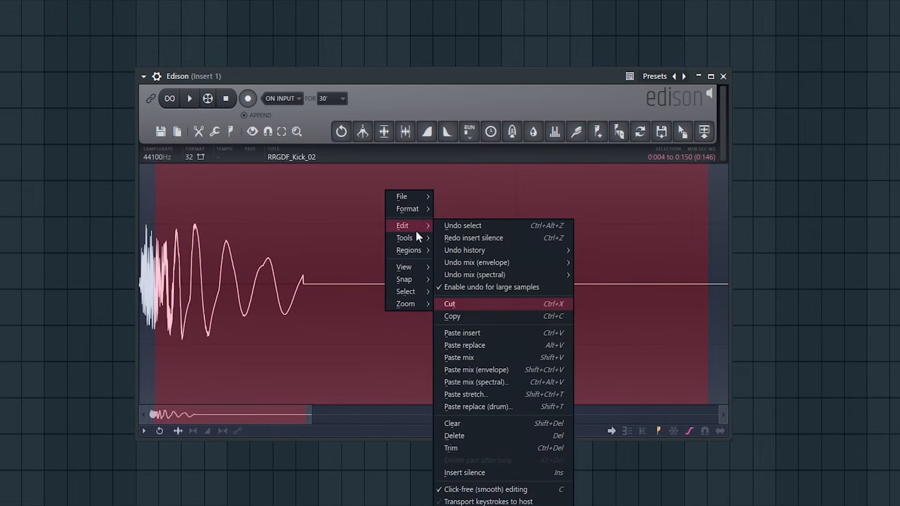
pyautogui.click(485, 475)
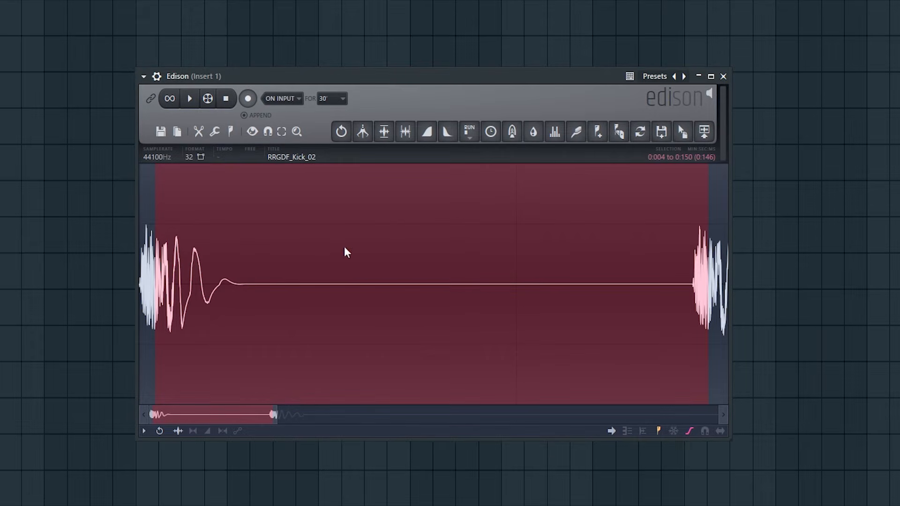
pyautogui.hotkey('ctrl', 'z')
pyautogui.rightClick(317, 178)
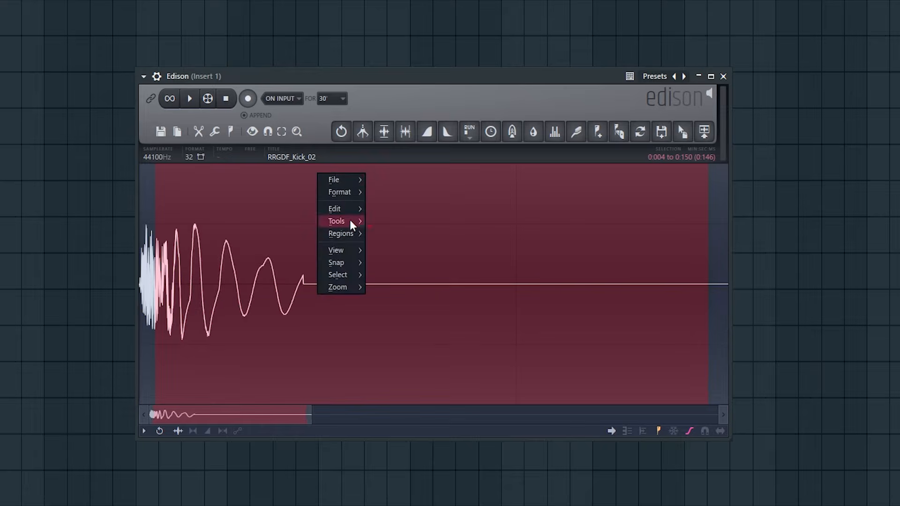
# Enable Transport keystrokes to host and test starting and stopping playback through the host
pyautogui.moveTo(346, 224)
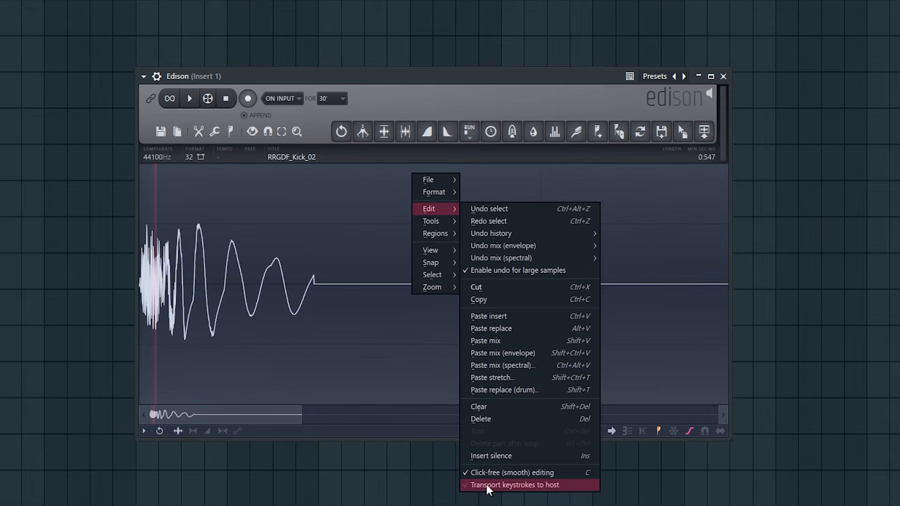
pyautogui.click(573, 487)
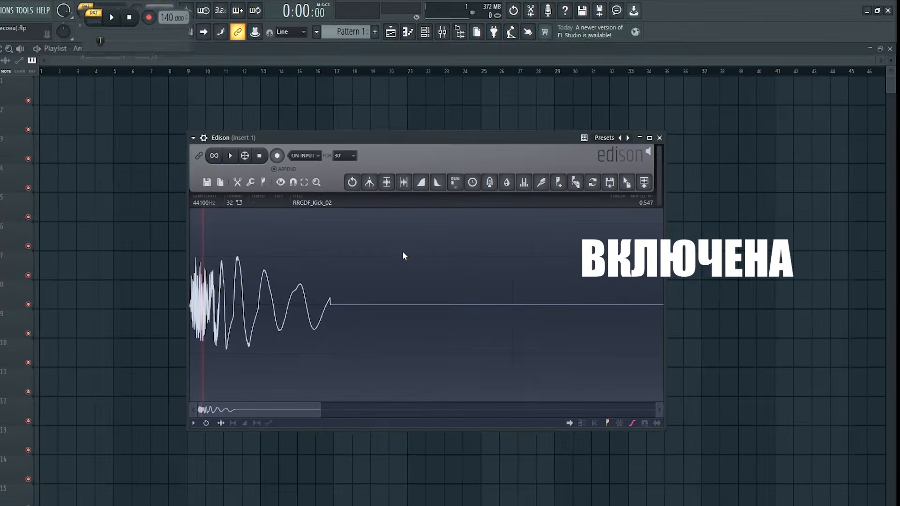
pyautogui.press('space')
pyautogui.press('space')
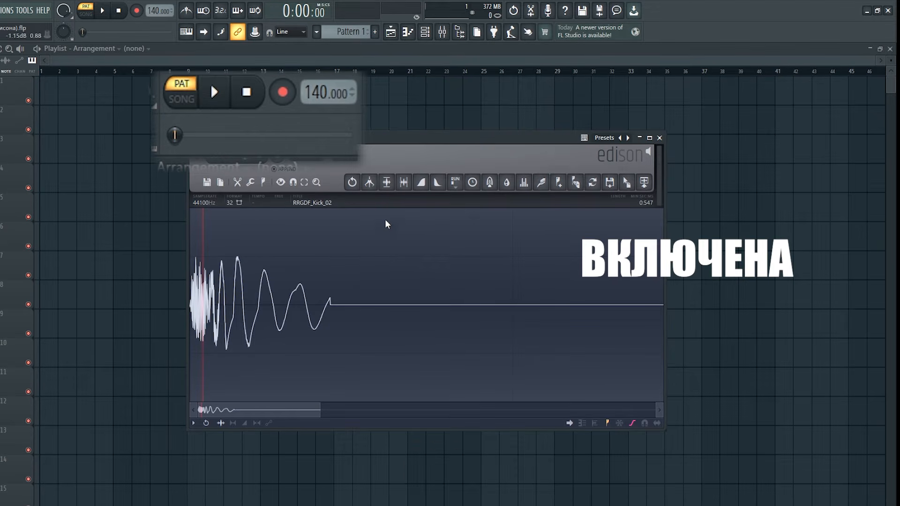
# Disable Transport keystrokes to host, test playback inside Edison, and fit the whole kick sample in the view
pyautogui.rightClick(385, 220)
pyautogui.moveTo(402, 249)
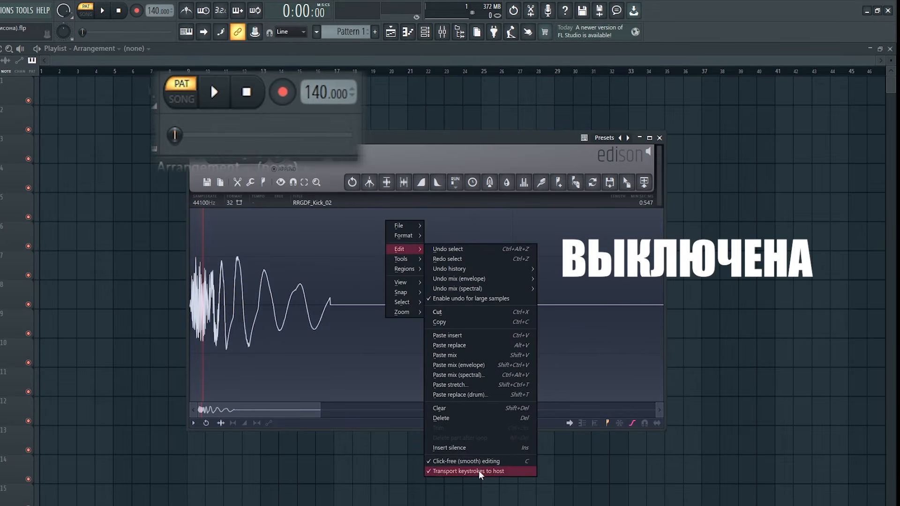
pyautogui.click(479, 472)
pyautogui.press('space')
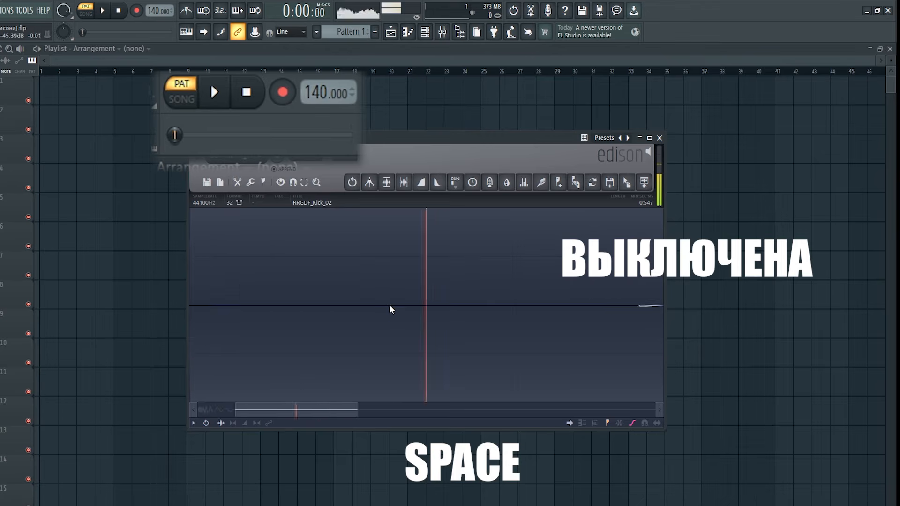
pyautogui.moveTo(321, 410); pyautogui.dragTo(658, 418)
pyautogui.press('space')
pyautogui.press('space')
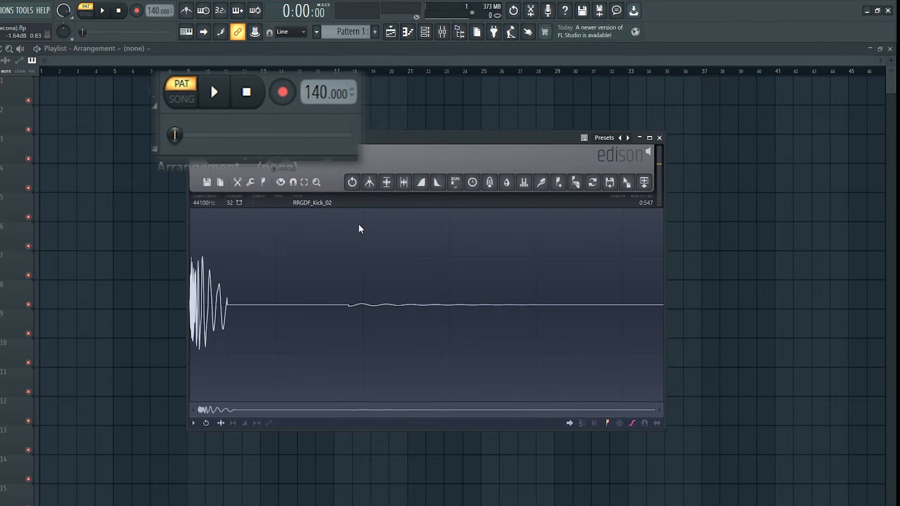
pyautogui.press('space')
pyautogui.press('space')
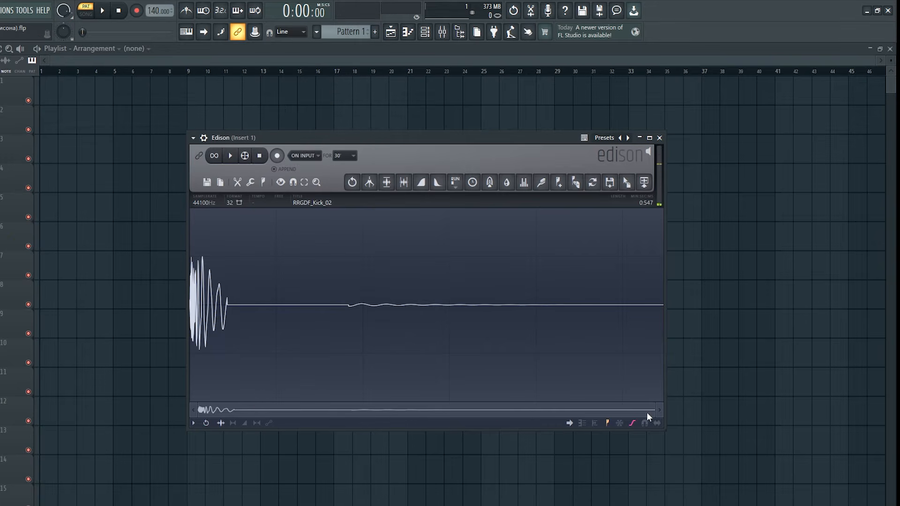
# Open the Amp tool, choose Circular panning, and try its Left / Right level and stereo separation controls
pyautogui.rightClick(382, 213)
pyautogui.moveTo(397, 251)
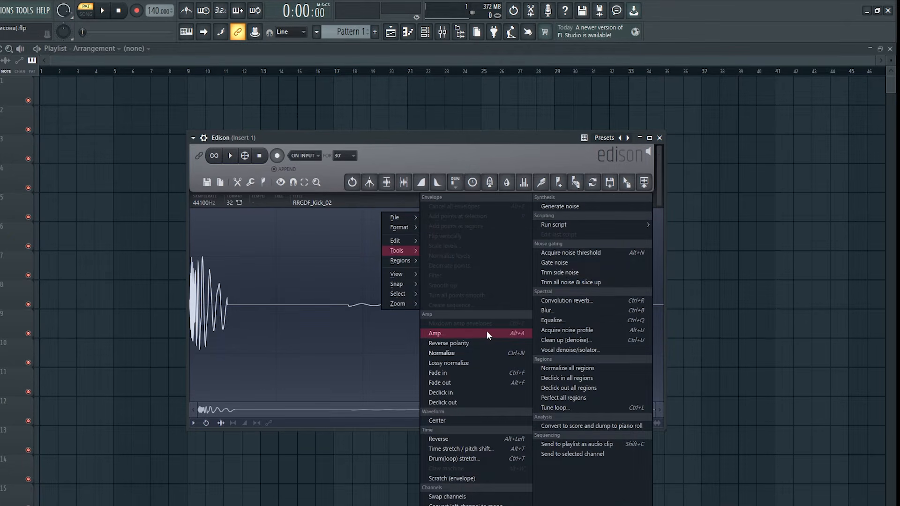
pyautogui.click(472, 333)
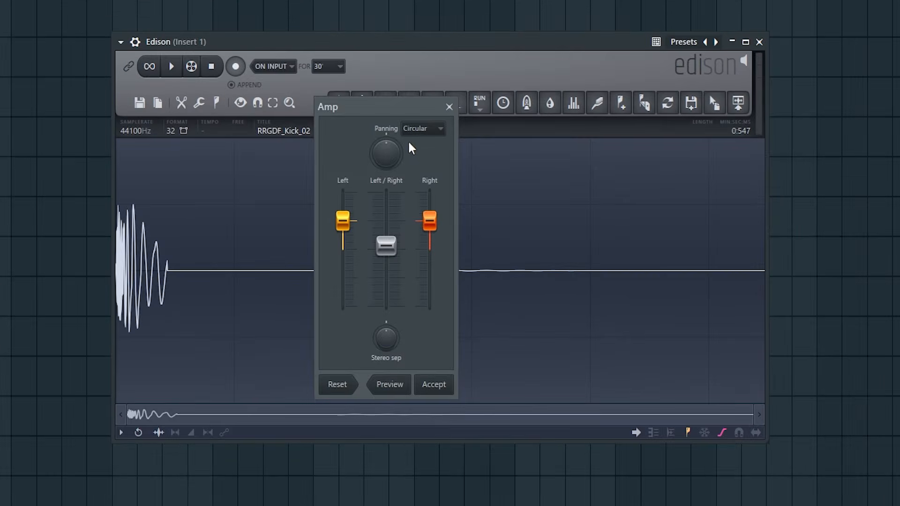
pyautogui.moveTo(396, 192); pyautogui.dragTo(449, 200)
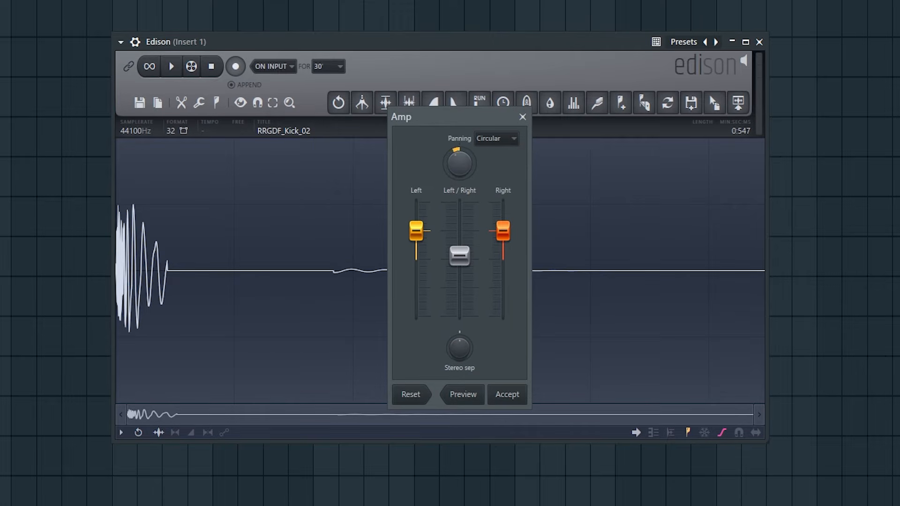
pyautogui.click(496, 139)
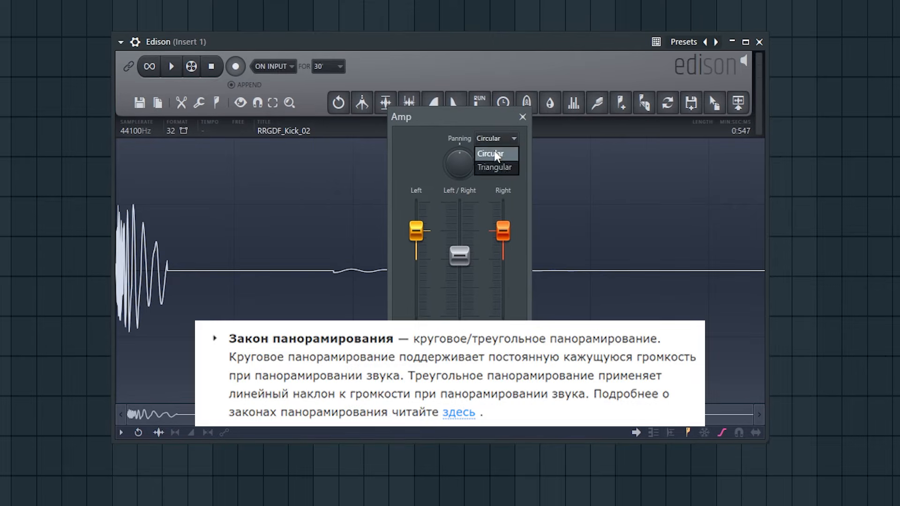
pyautogui.click(496, 153)
pyautogui.moveTo(459, 255); pyautogui.dragTo(460, 251)
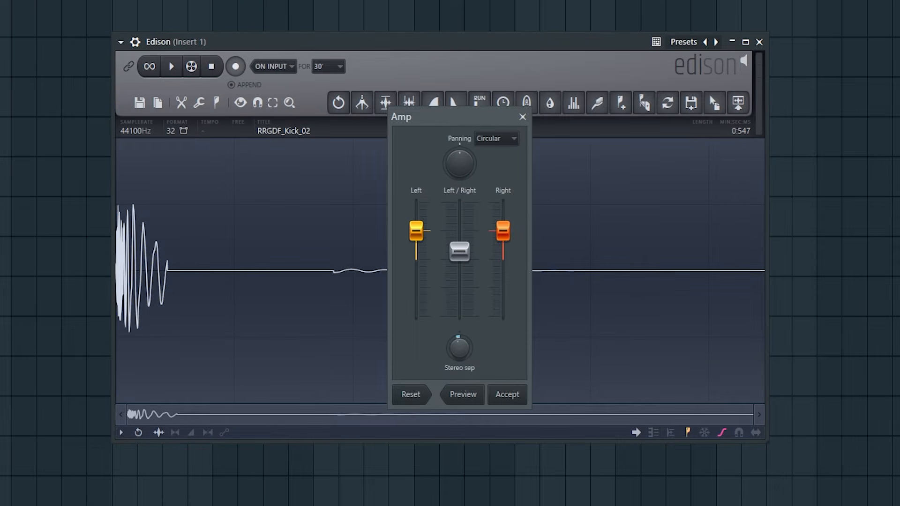
pyautogui.moveTo(459, 348)
pyautogui.mouseDown()
pyautogui.moveTo(459, 360)
pyautogui.moveTo(459, 352)
pyautogui.mouseUp()
pyautogui.moveTo(468, 366)
pyautogui.mouseDown()
pyautogui.moveTo(468, 351)
pyautogui.moveTo(460, 358)
pyautogui.mouseUp()
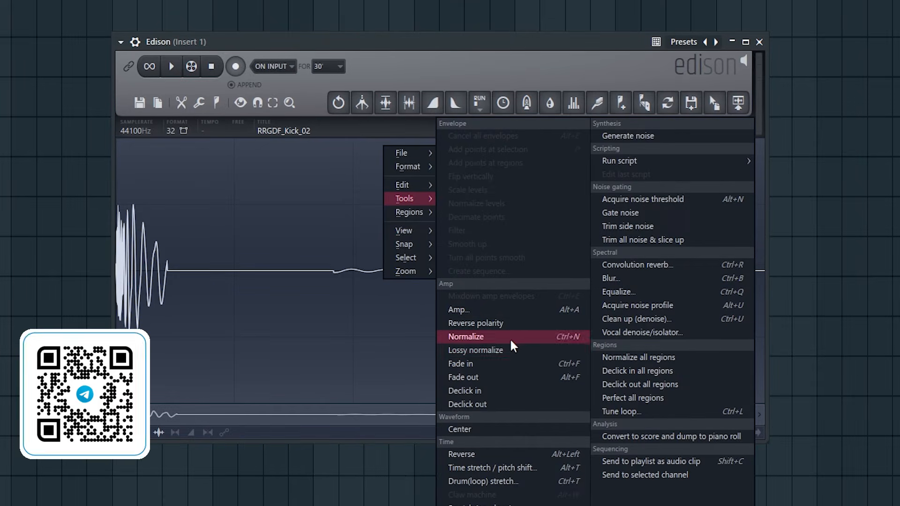
# Try Lossy normalize and Normalize on the kick sample, undoing each change
pyautogui.click(509, 351)
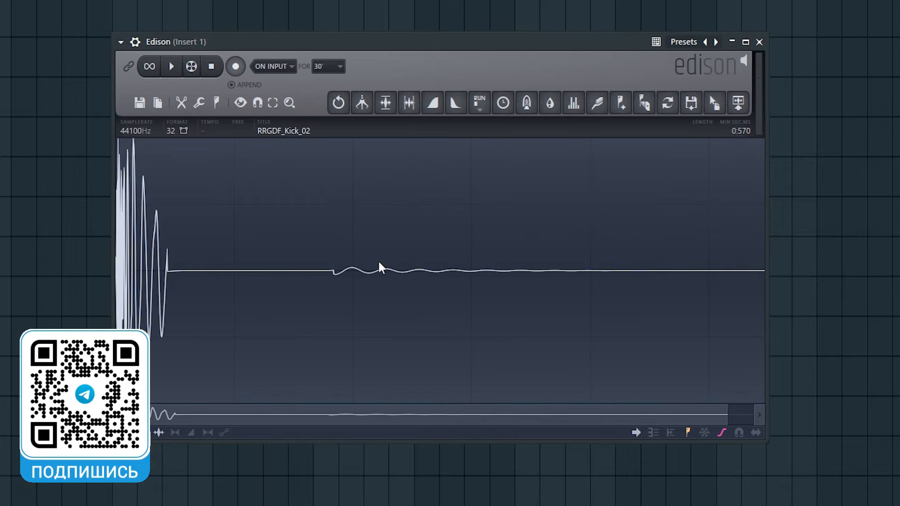
pyautogui.hotkey('ctrl', 'z')
pyautogui.rightClick(416, 180)
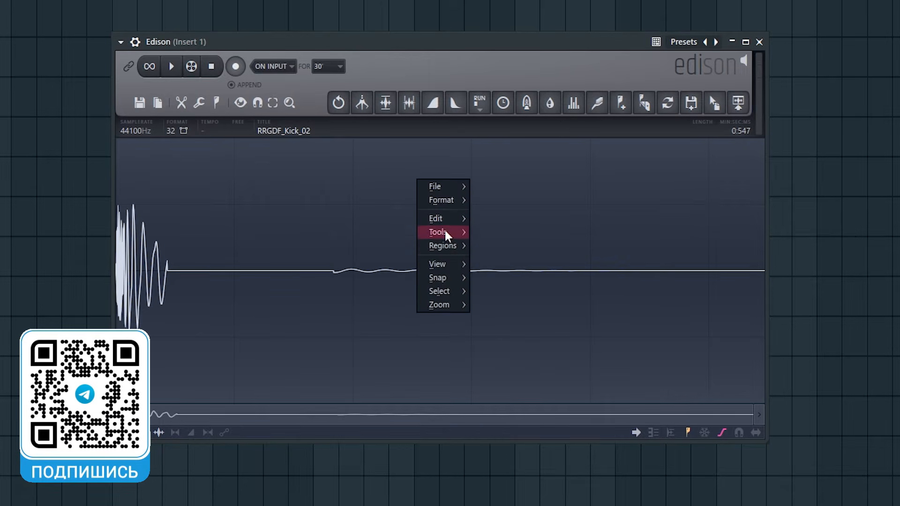
pyautogui.moveTo(446, 234)
pyautogui.click(510, 348)
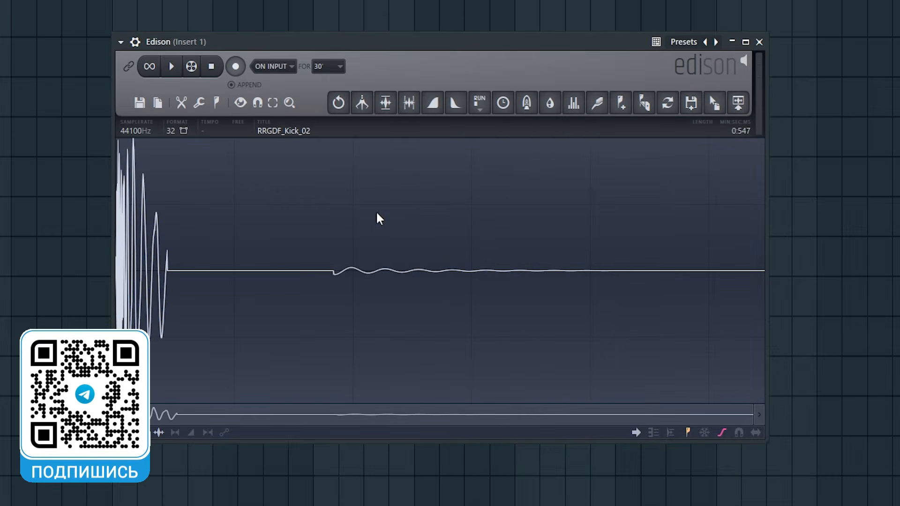
pyautogui.hotkey('ctrl', 'z')
# Try reversing the KSHMR Acoustic Cymbal 07 - Crash sample
pyautogui.rightClick(416, 161)
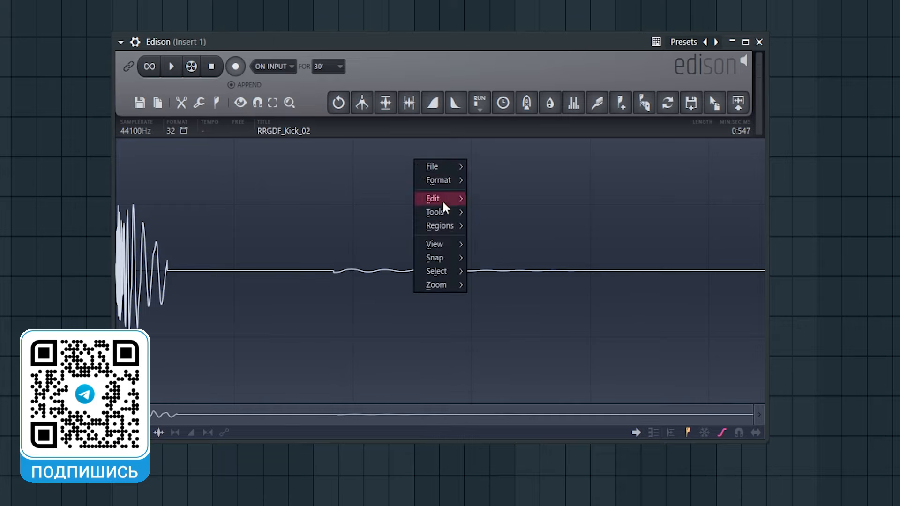
pyautogui.click(418, 150)
pyautogui.rightClick(416, 149)
pyautogui.moveTo(456, 202)
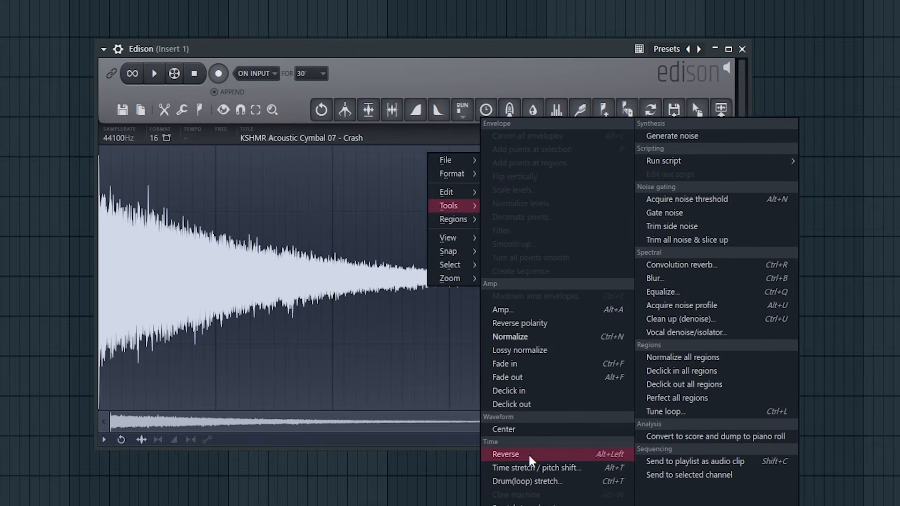
pyautogui.click(530, 456)
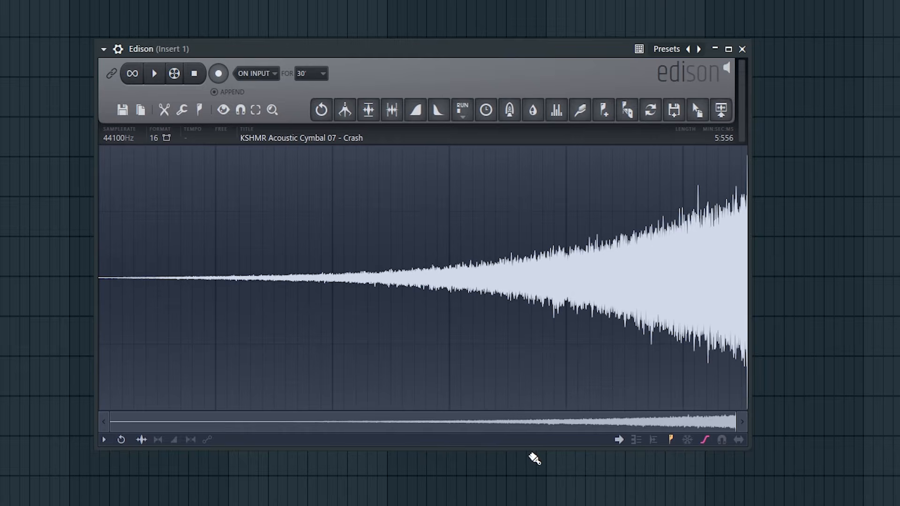
# Examine the script categories available for processing the crash sample, including the Amp scripts
pyautogui.rightClick(474, 159)
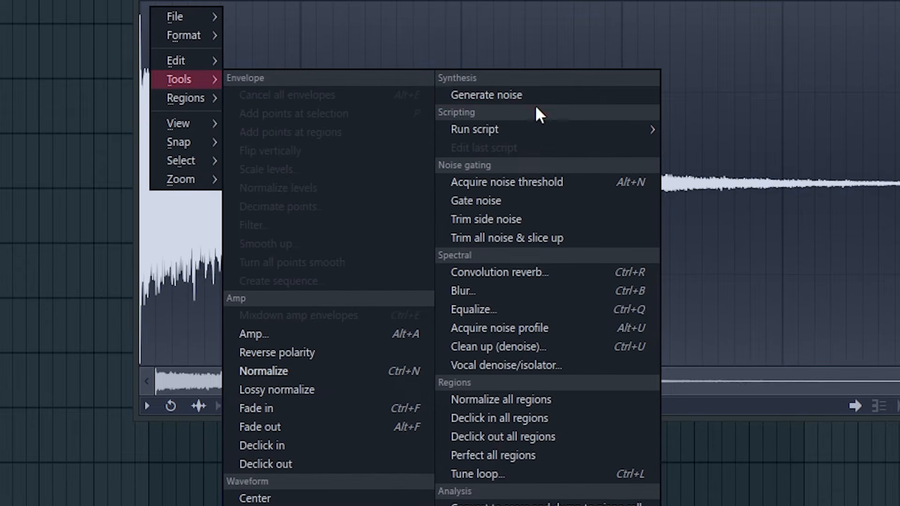
pyautogui.moveTo(533, 129)
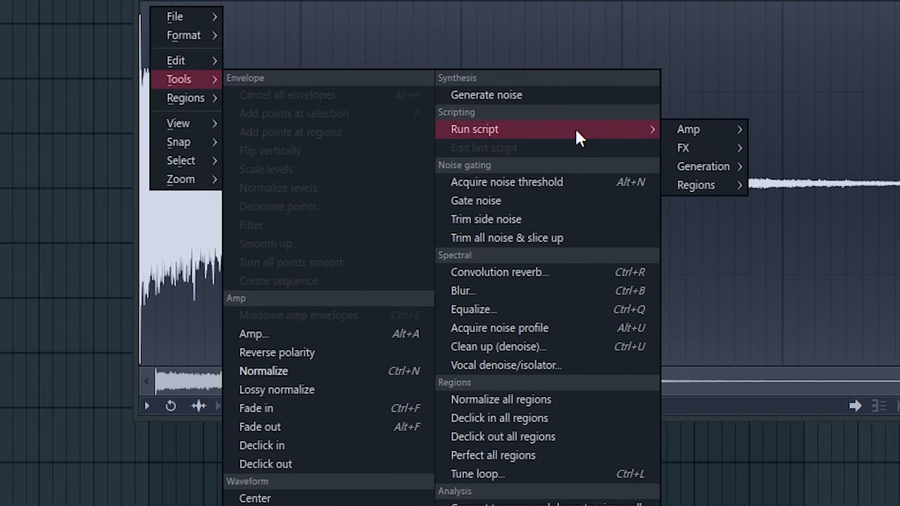
pyautogui.moveTo(693, 129)
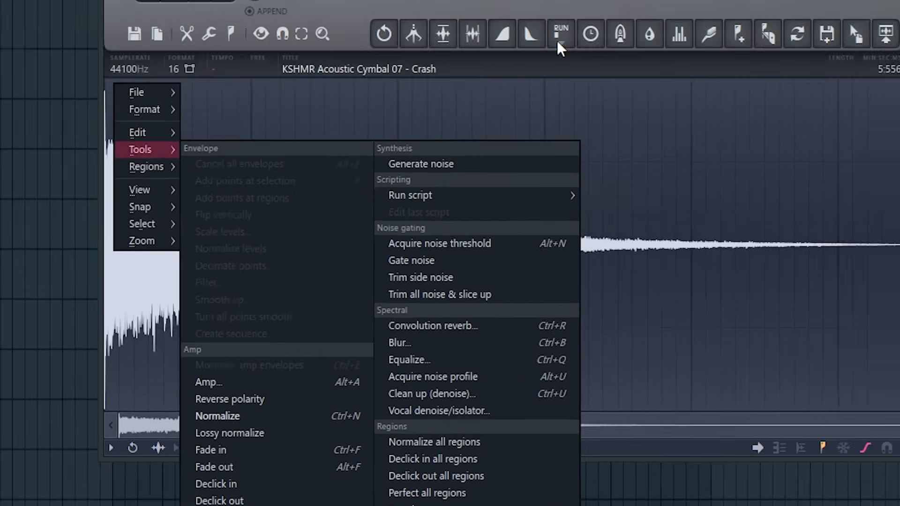
pyautogui.click(557, 41)
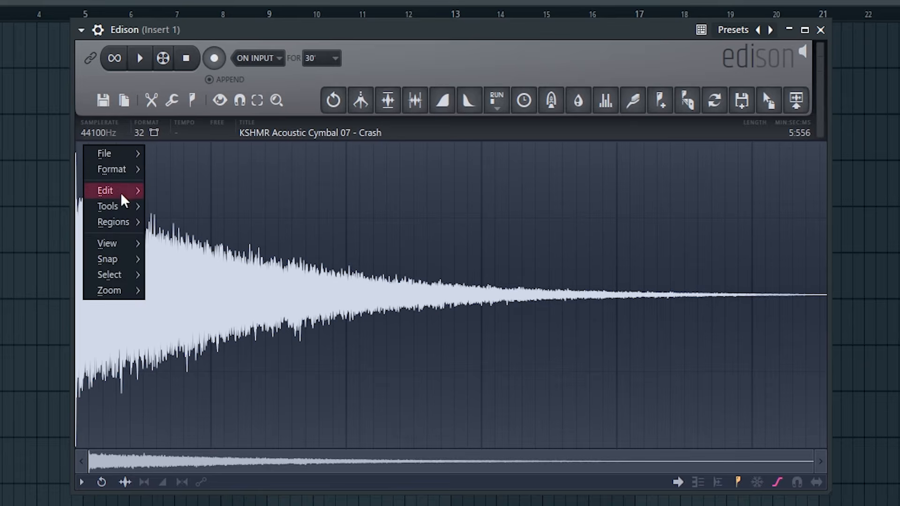
# Open the Bit reduction FX script for the crash sample and adjust its setting
pyautogui.moveTo(122, 201)
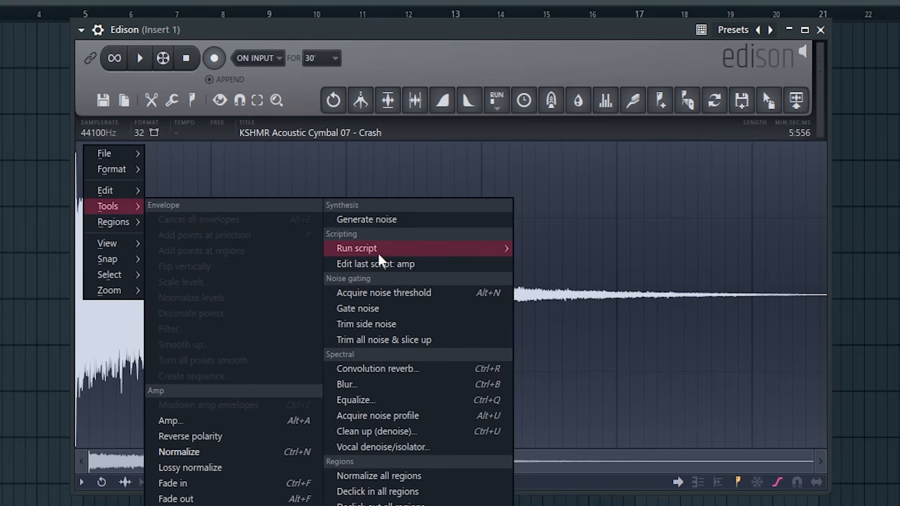
pyautogui.moveTo(420, 250)
pyautogui.moveTo(556, 256)
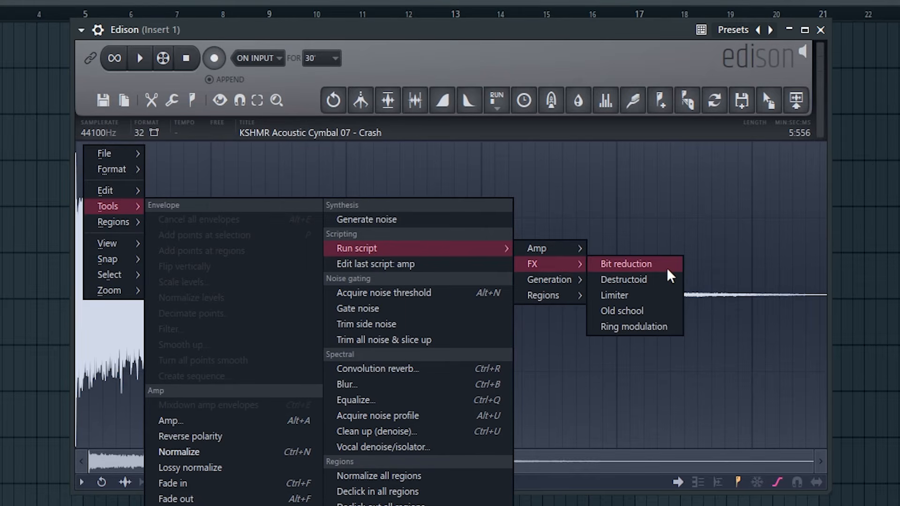
pyautogui.click(667, 269)
pyautogui.moveTo(442, 338); pyautogui.dragTo(442, 382)
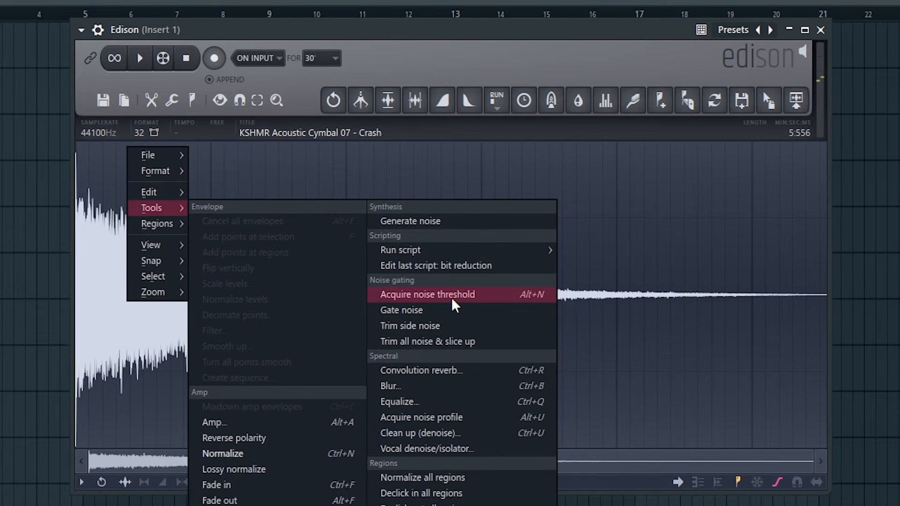
# Acquire the crash sample's noise threshold and widen the threshold band around the quiet tail
pyautogui.click(468, 295)
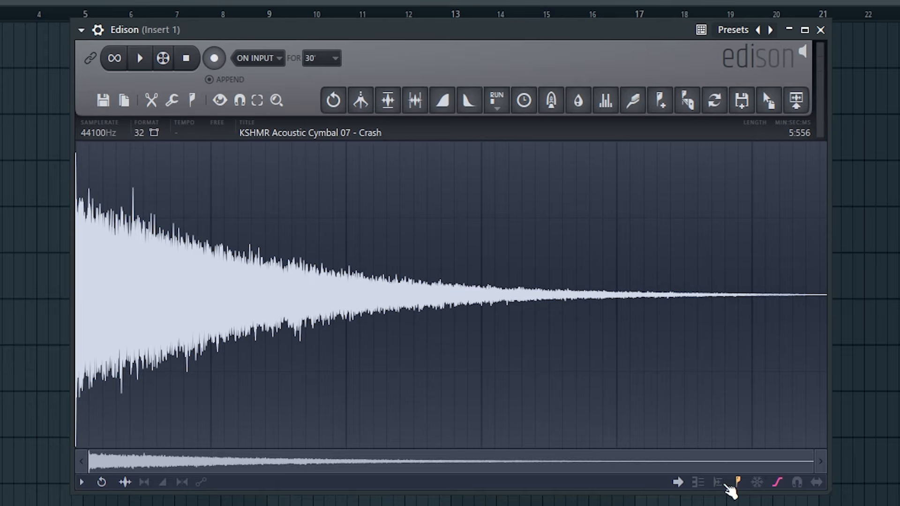
pyautogui.rightClick(475, 296)
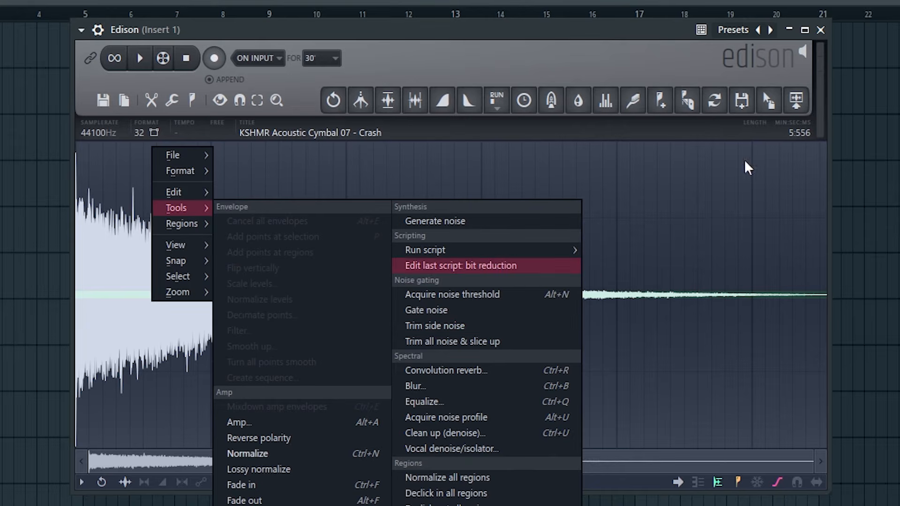
pyautogui.moveTo(820, 110)
pyautogui.mouseDown()
pyautogui.moveTo(823, 80)
pyautogui.moveTo(823, 101)
pyautogui.mouseUp()
# Trim all noise below the threshold from the crash and slice it up
pyautogui.rightClick(198, 153)
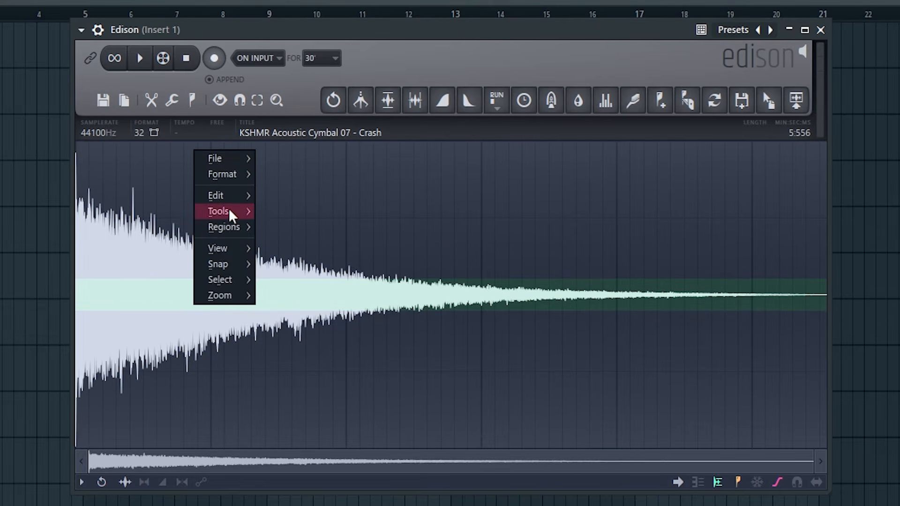
pyautogui.moveTo(219, 211)
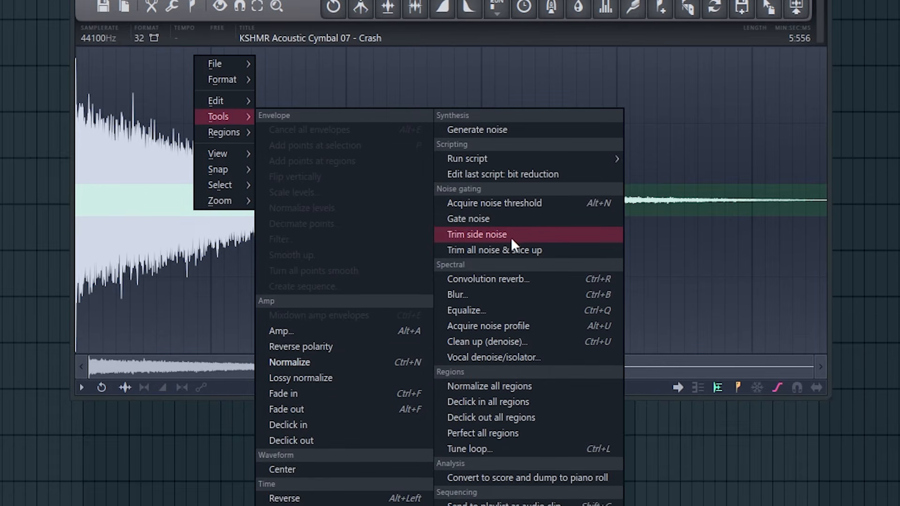
pyautogui.click(542, 251)
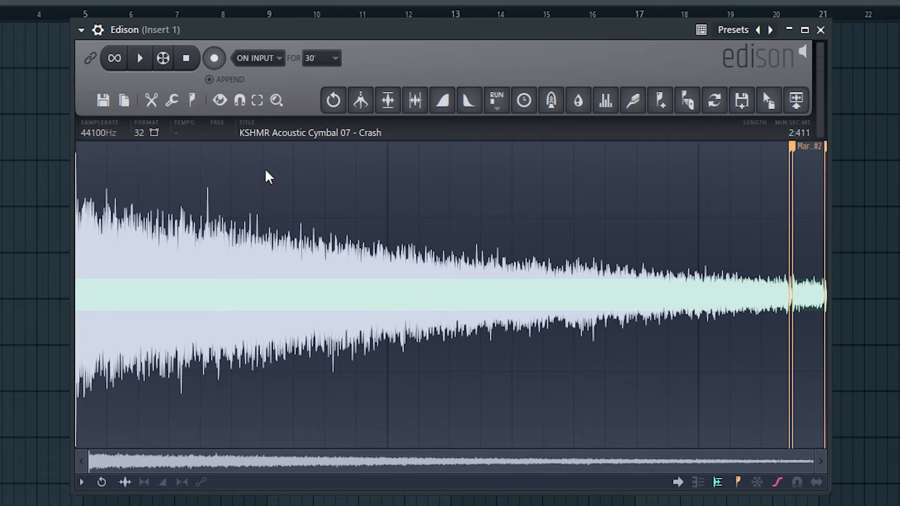
# Select the whole crash sample and apply the Blur effect to it
pyautogui.rightClick(266, 169)
pyautogui.moveTo(201, 209)
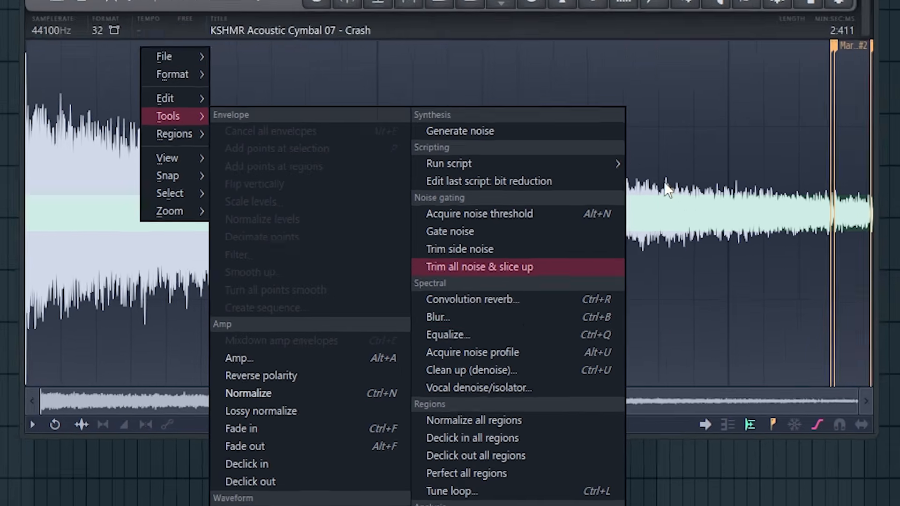
pyautogui.doubleClick(682, 112)
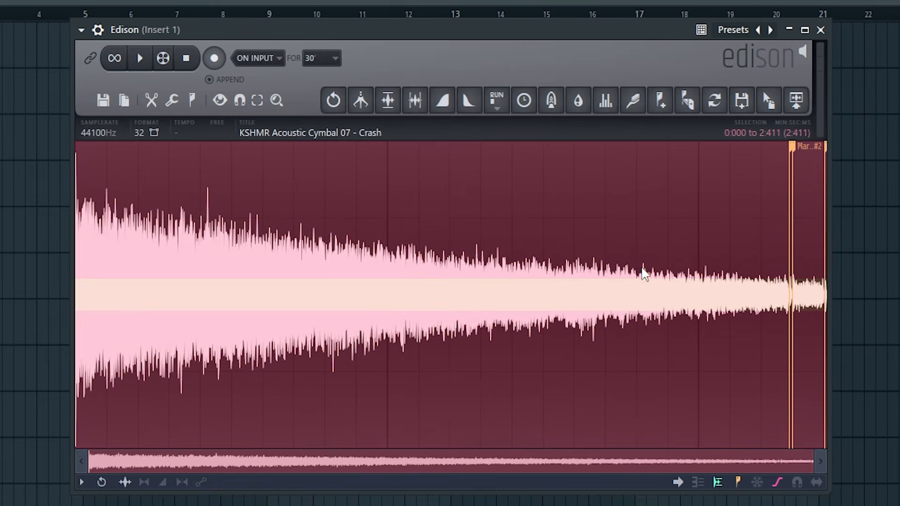
pyautogui.rightClick(257, 165)
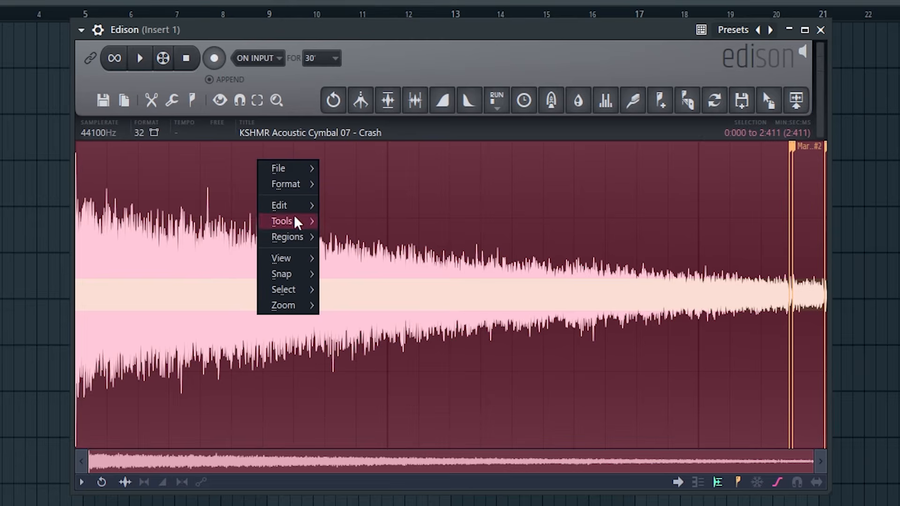
pyautogui.moveTo(298, 222)
pyautogui.click(536, 395)
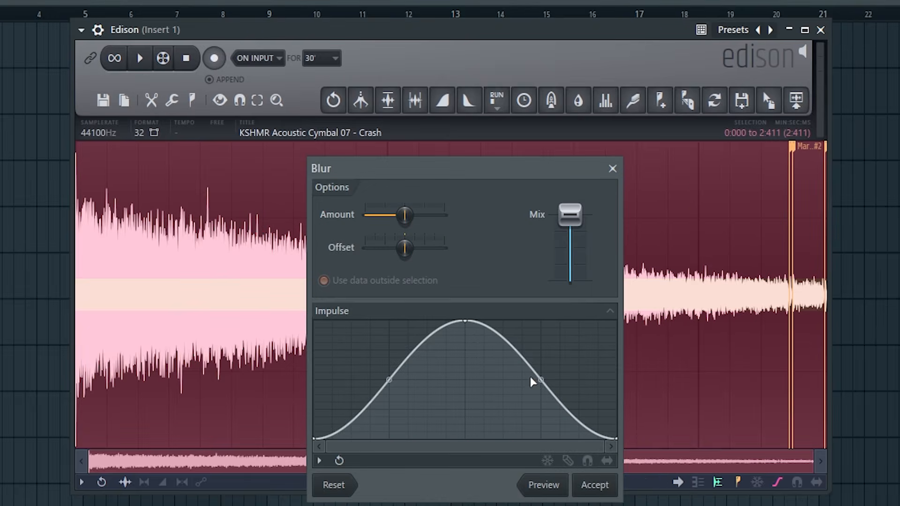
pyautogui.click(593, 487)
pyautogui.doubleClick(233, 259)
# Examine the Regions, Analysis and Sequencing tools available for the crash sample
pyautogui.rightClick(255, 155)
pyautogui.moveTo(280, 210)
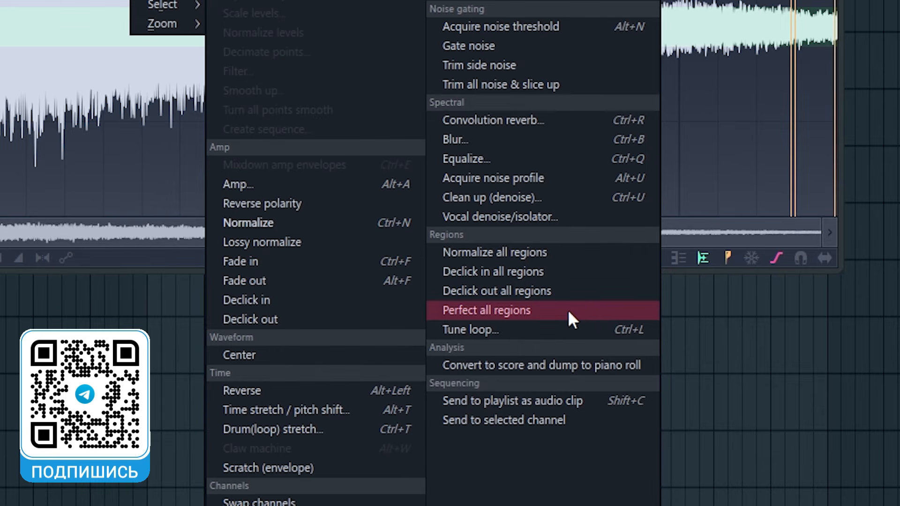
pyautogui.click(575, 329)
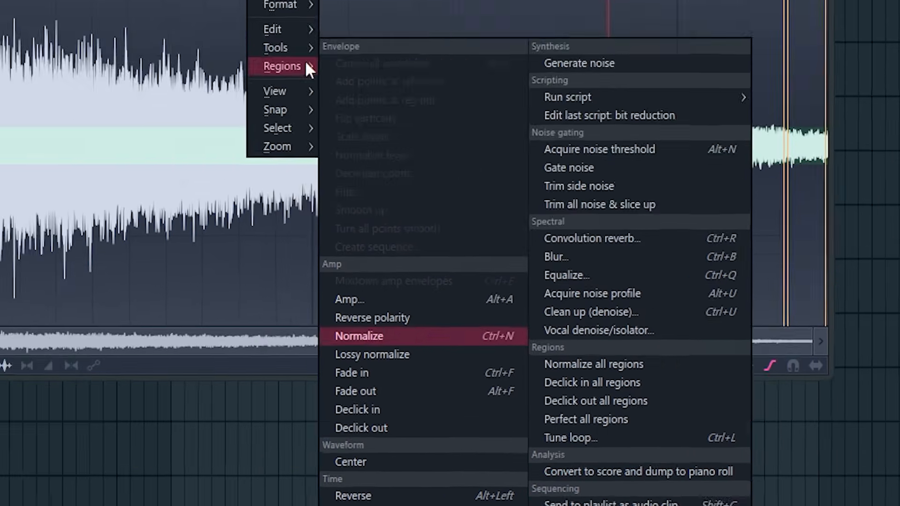
# Set the first downbeat at the start of the crash sample
pyautogui.moveTo(380, 205)
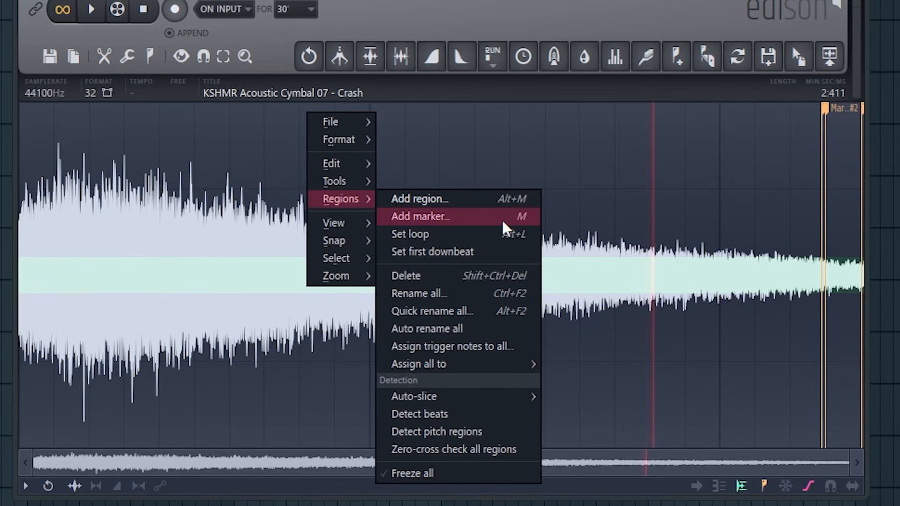
pyautogui.click(521, 262)
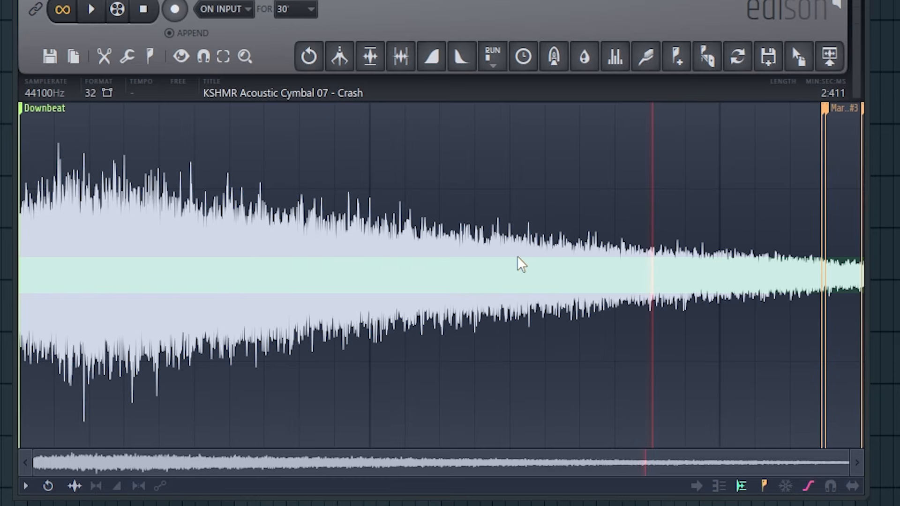
pyautogui.moveTo(28, 118)
pyautogui.mouseDown()
pyautogui.moveTo(311, 123)
pyautogui.moveTo(26, 125)
pyautogui.mouseUp()
# Examine the crash sample's region detection, view, snap, selection and zoom commands
pyautogui.rightClick(327, 120)
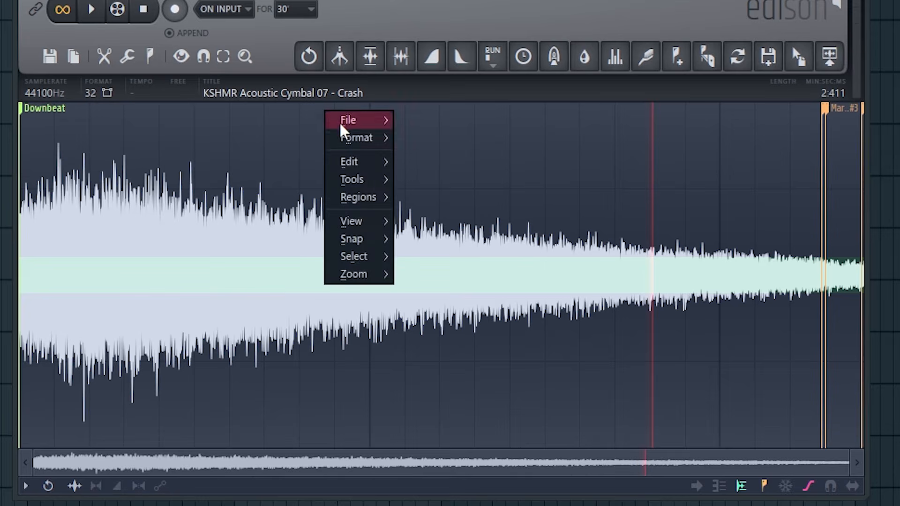
pyautogui.moveTo(382, 195)
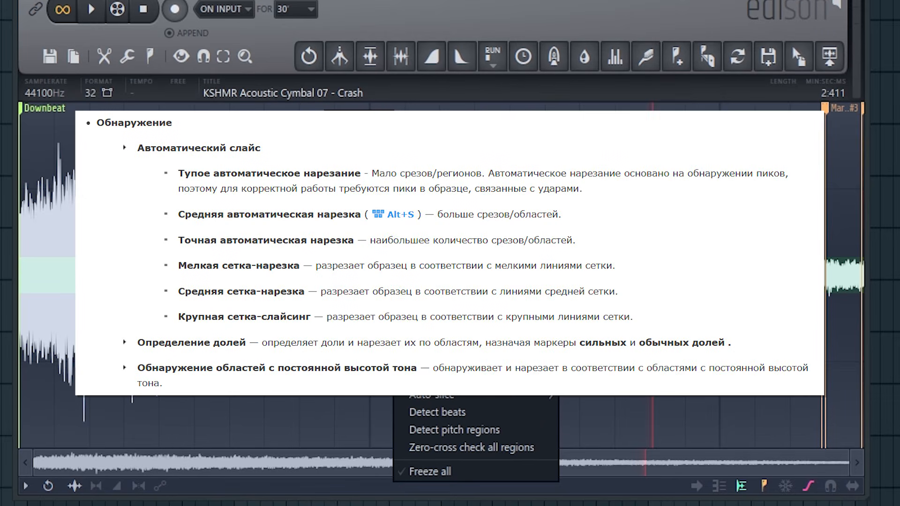
pyautogui.moveTo(469, 362)
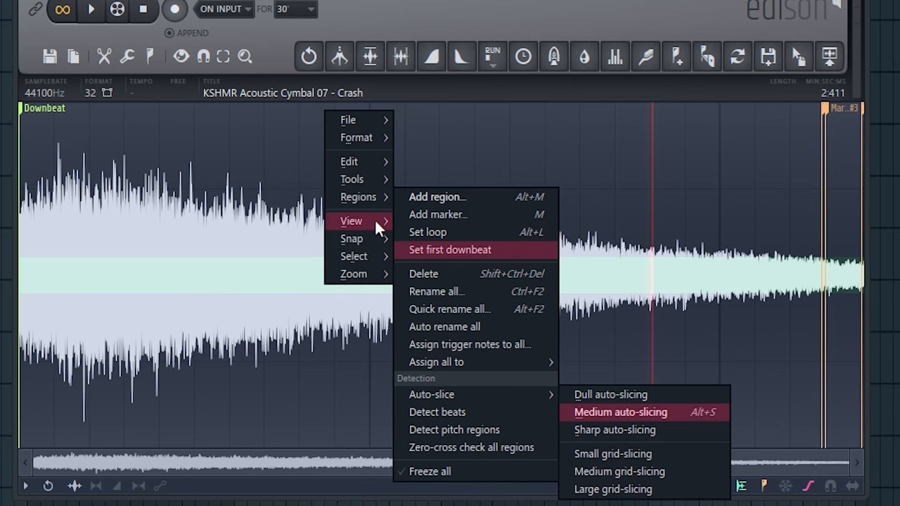
pyautogui.moveTo(377, 228)
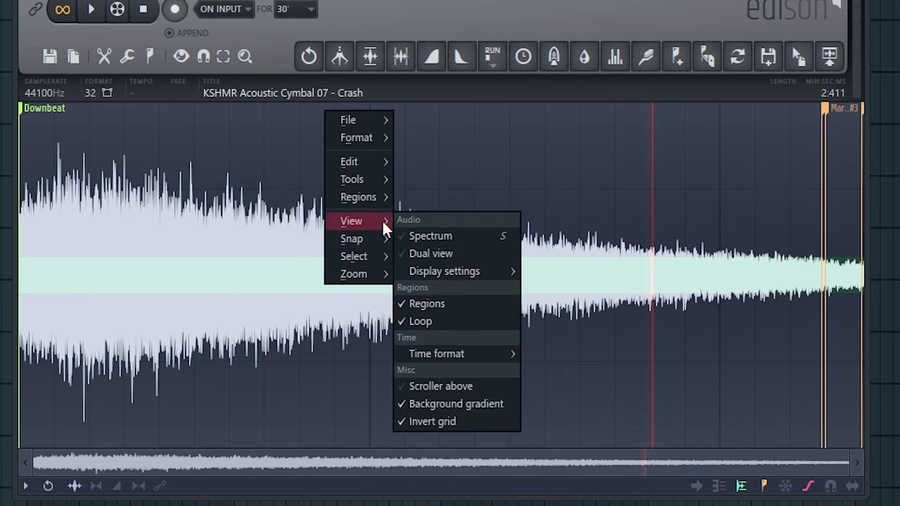
pyautogui.click(490, 240)
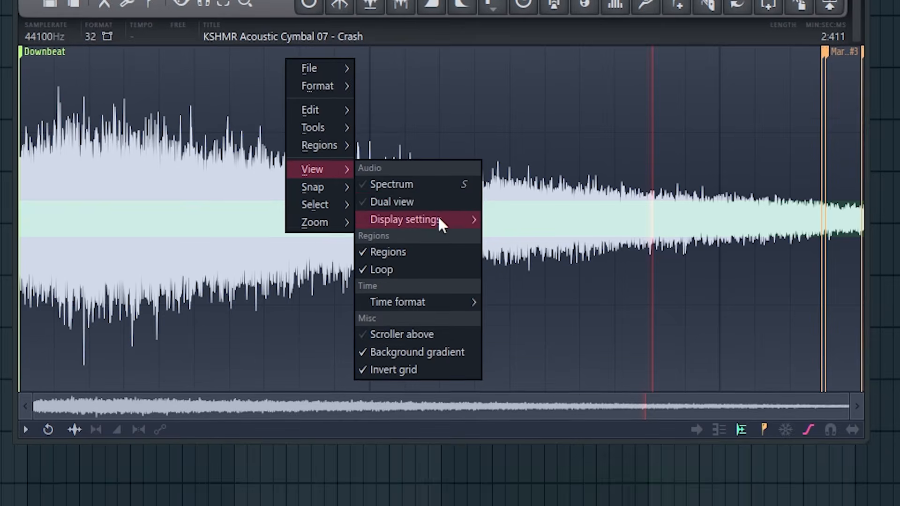
pyautogui.moveTo(442, 277)
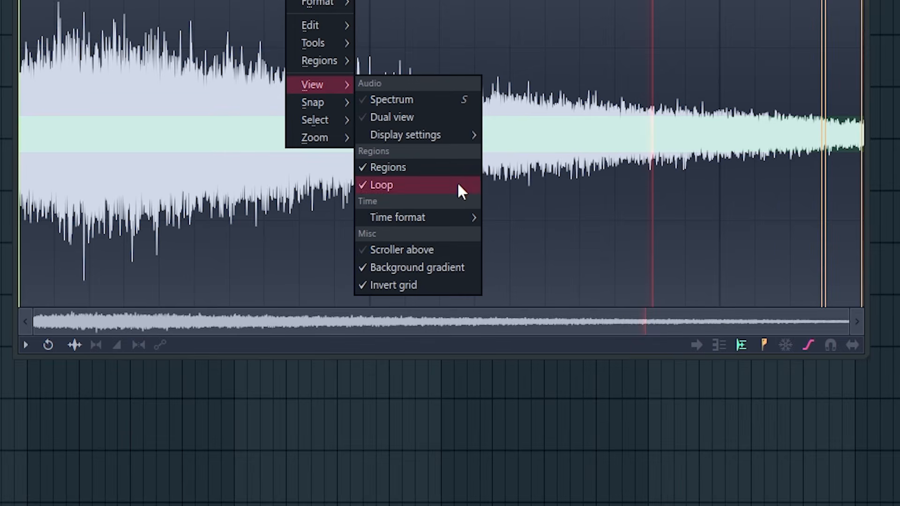
pyautogui.moveTo(460, 217)
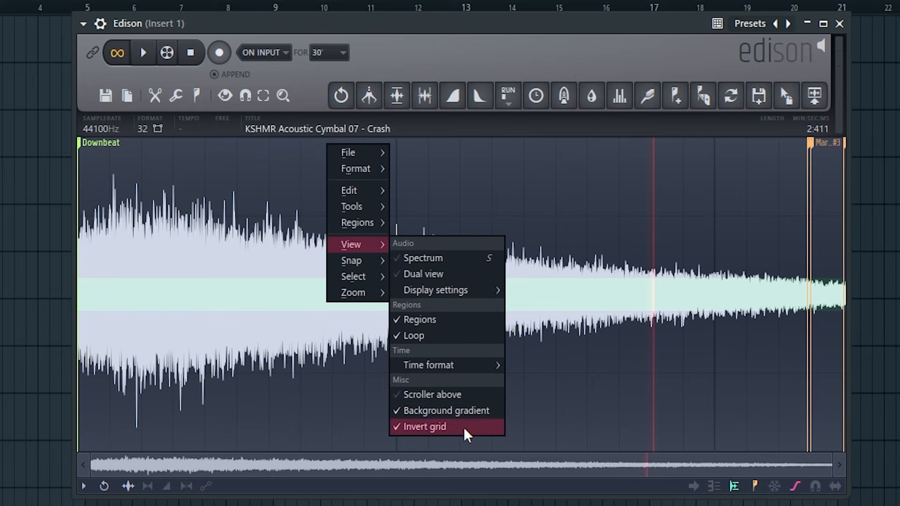
pyautogui.moveTo(370, 262)
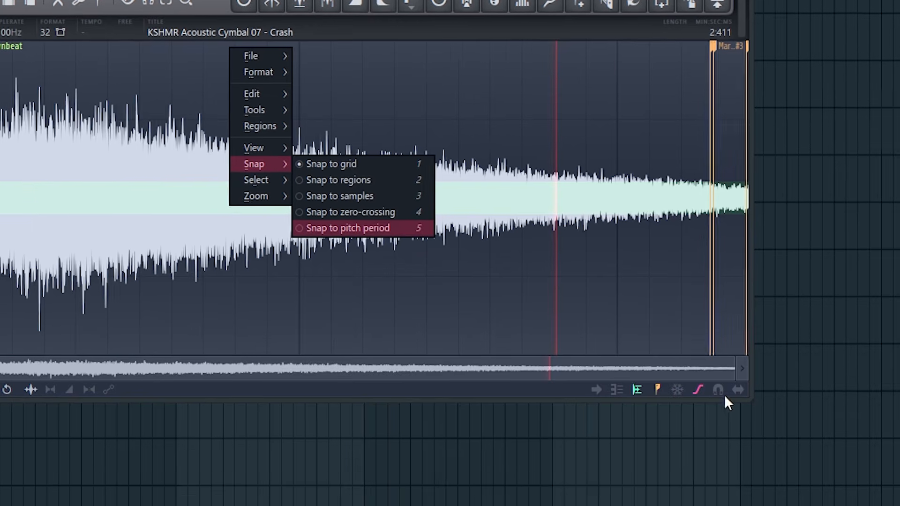
pyautogui.click(816, 487)
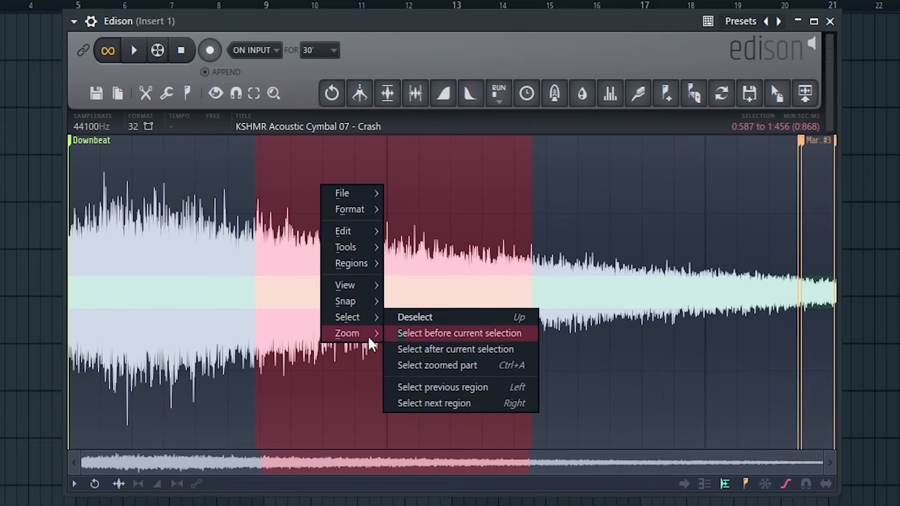
pyautogui.moveTo(355, 334)
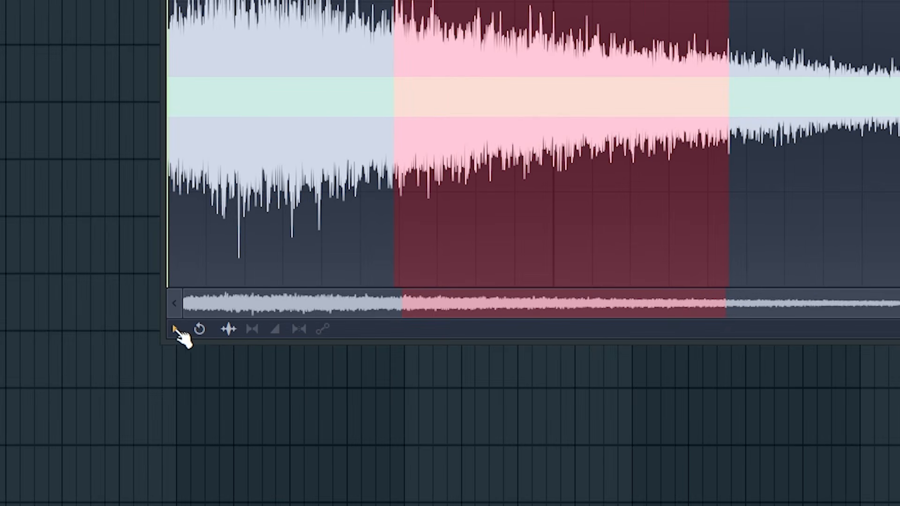
# Examine Edison's main command list and the undo history of edits made to the crash sample
pyautogui.click(74, 483)
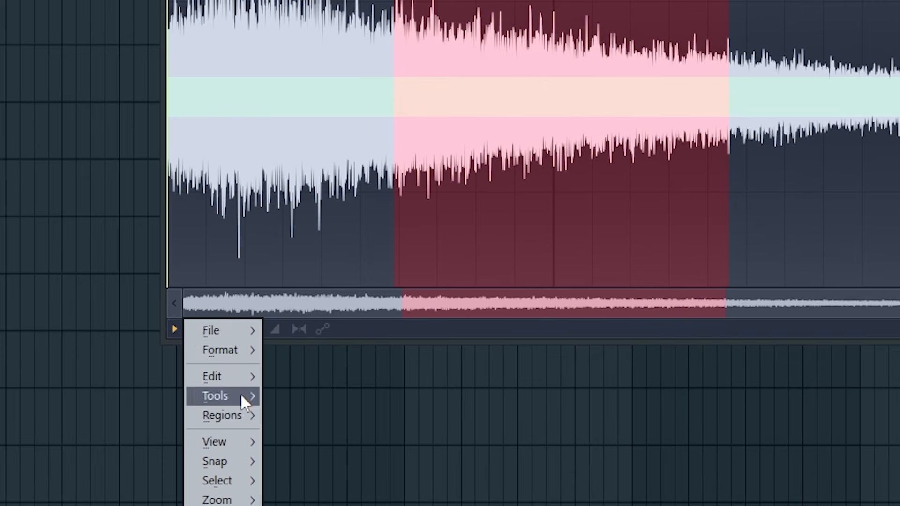
pyautogui.click(182, 334)
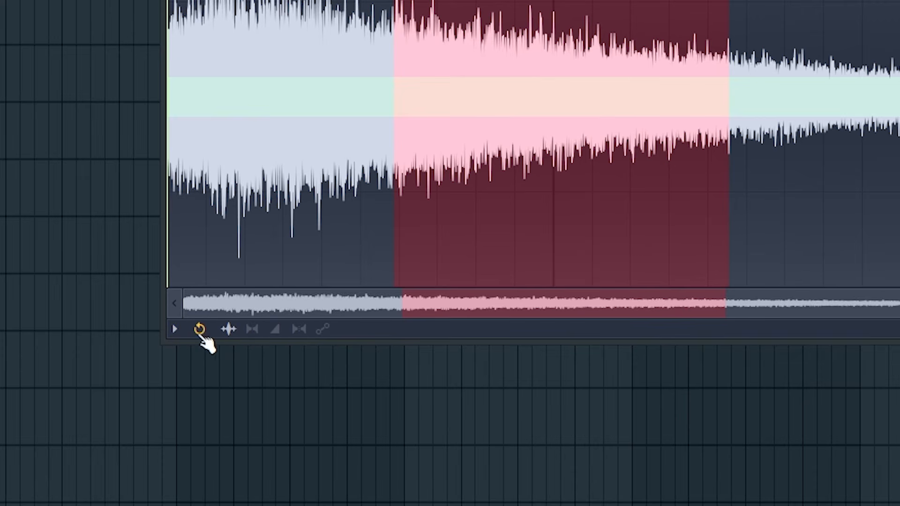
pyautogui.click(201, 329)
pyautogui.rightClick(202, 330)
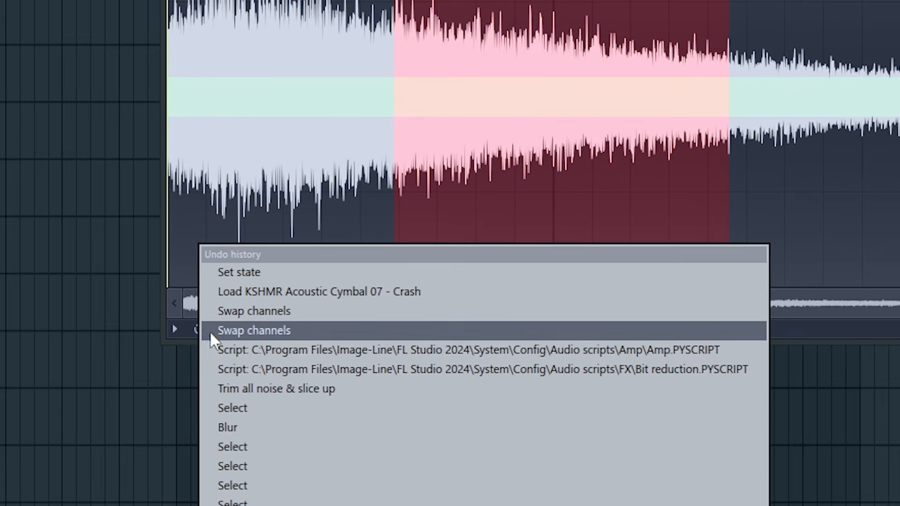
pyautogui.click(191, 338)
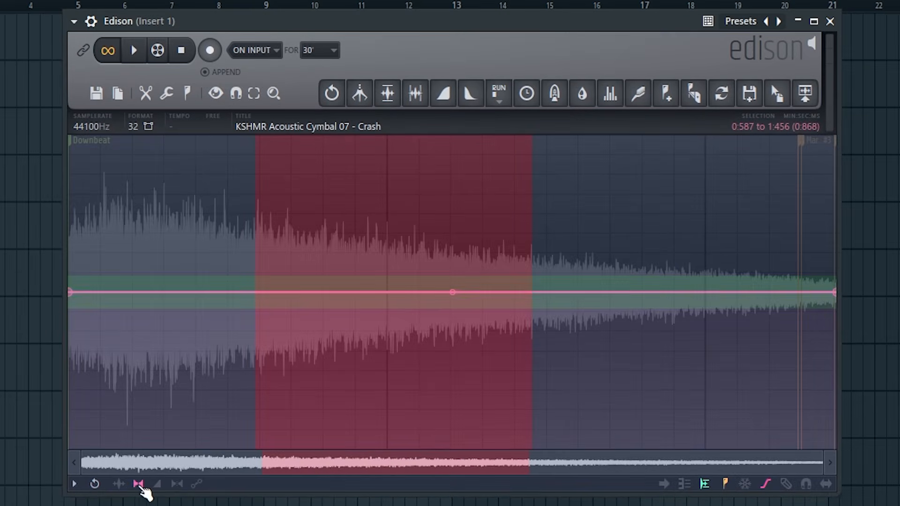
# View the crash's volume, stereo separation and universal envelopes, and return to the waveform view
pyautogui.click(274, 329)
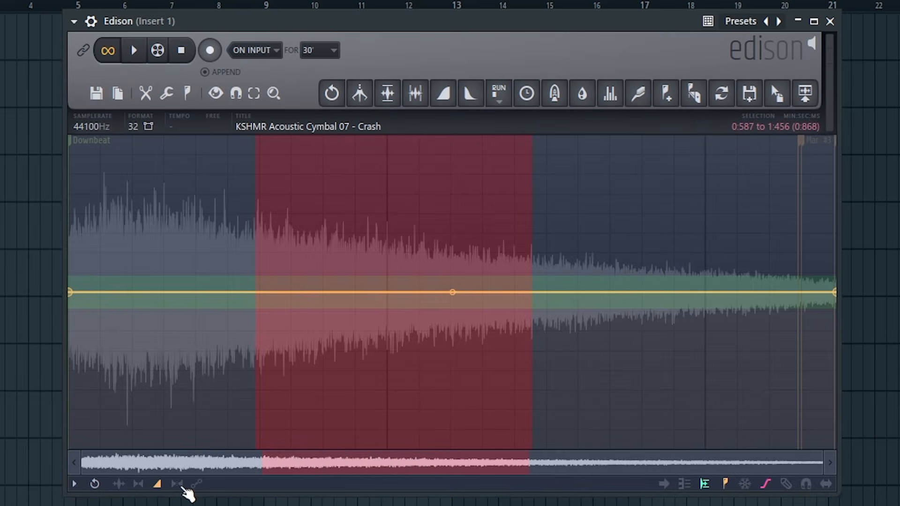
pyautogui.click(178, 484)
pyautogui.click(196, 484)
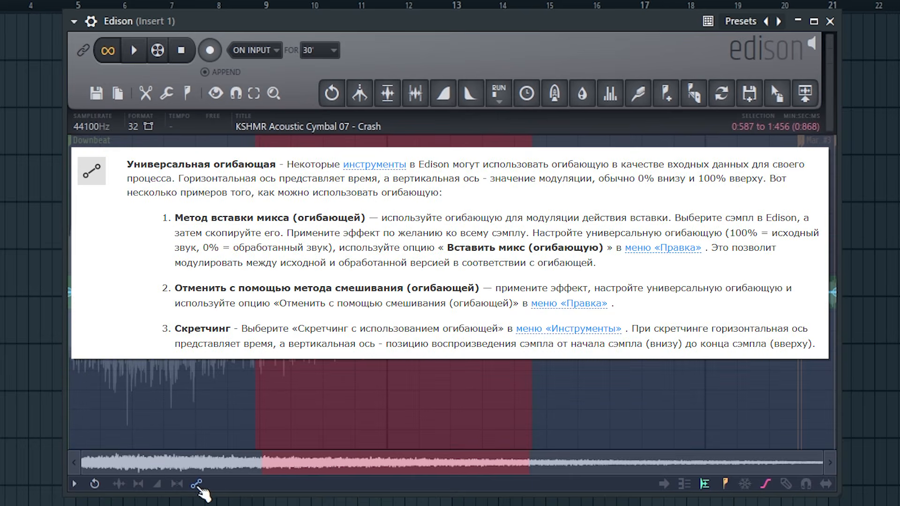
pyautogui.click(119, 484)
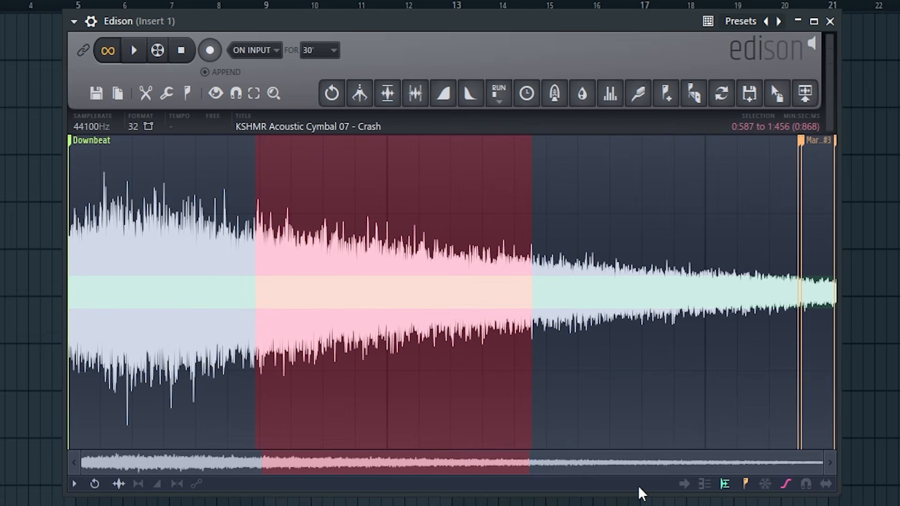
# Clear the selection on the crash sample and briefly play it back at a closer zoom
pyautogui.click(314, 238)
pyautogui.scroll(6, 275, 287)
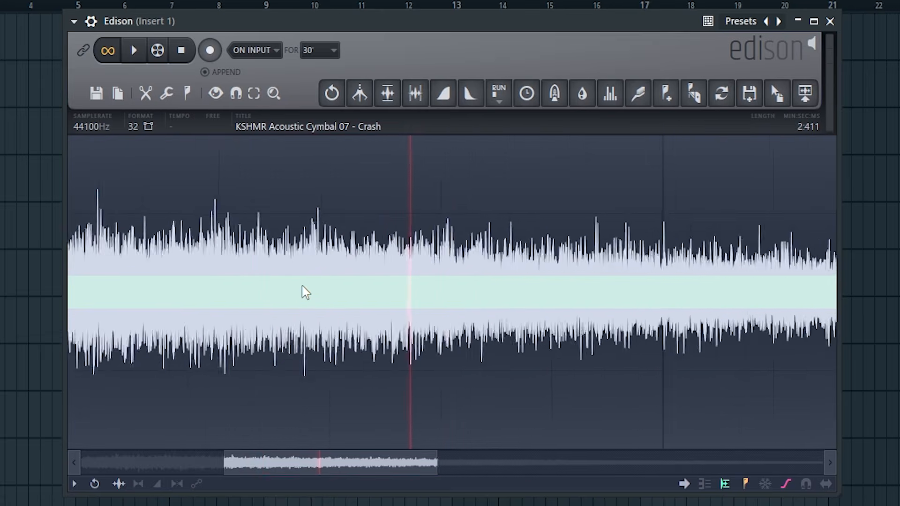
pyautogui.press('space')
pyautogui.press('space')
# View the crash as a spectrum, return to the waveform, and examine the waveform and spectrum display settings
pyautogui.click(705, 485)
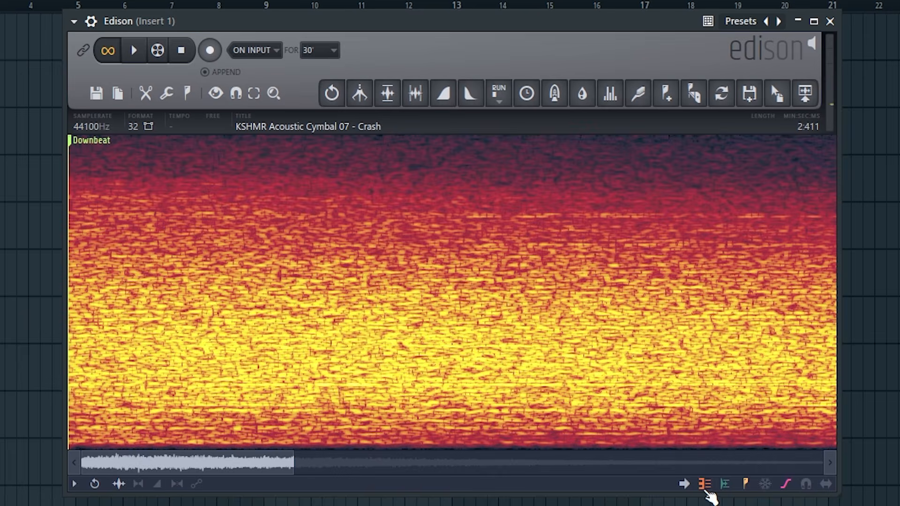
pyautogui.click(706, 485)
pyautogui.rightClick(705, 485)
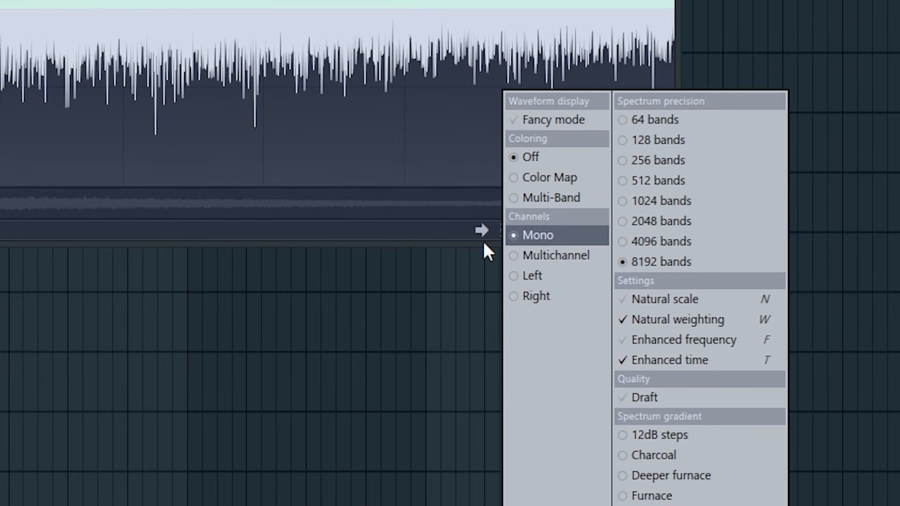
pyautogui.click(484, 243)
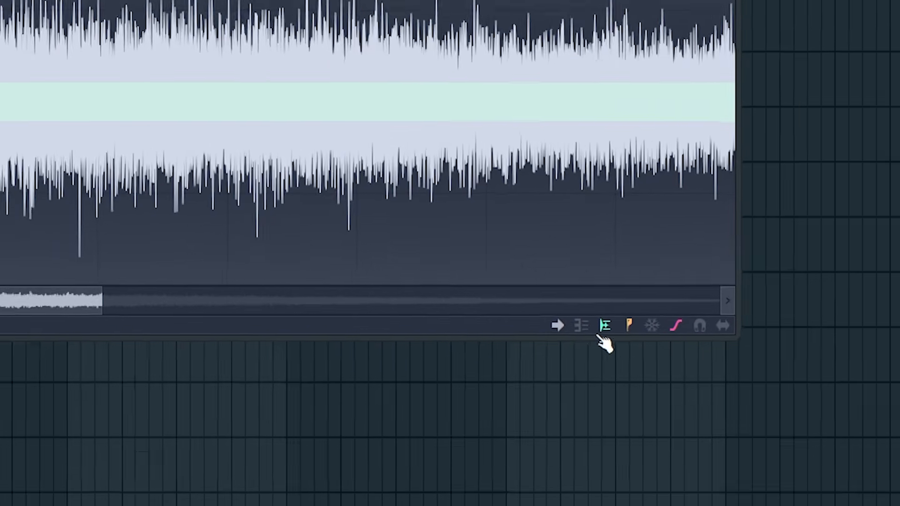
pyautogui.click(535, 233)
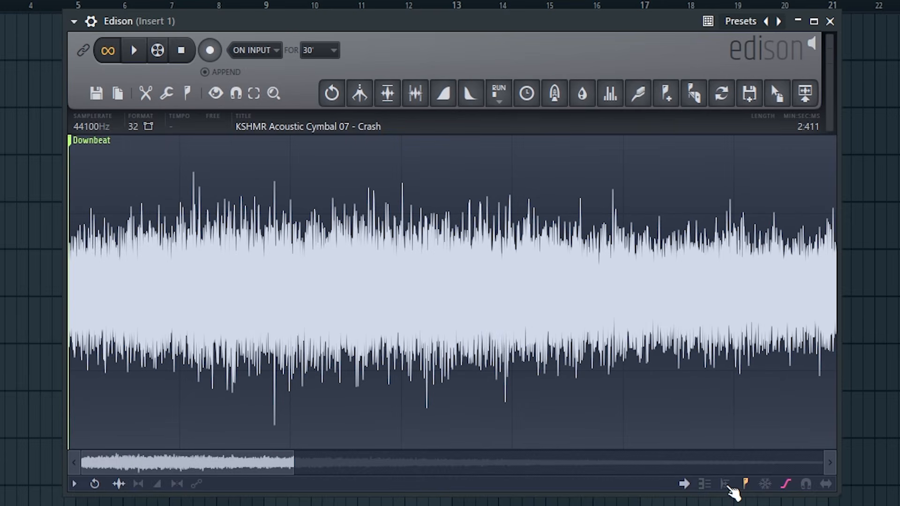
# Widen the noise threshold band across the crash and toggle the region markers off and on
pyautogui.click(725, 484)
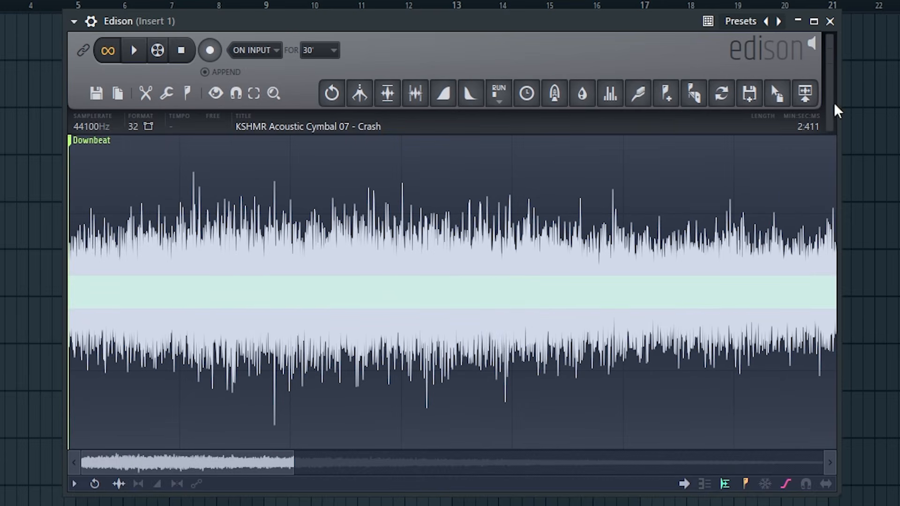
pyautogui.click(745, 484)
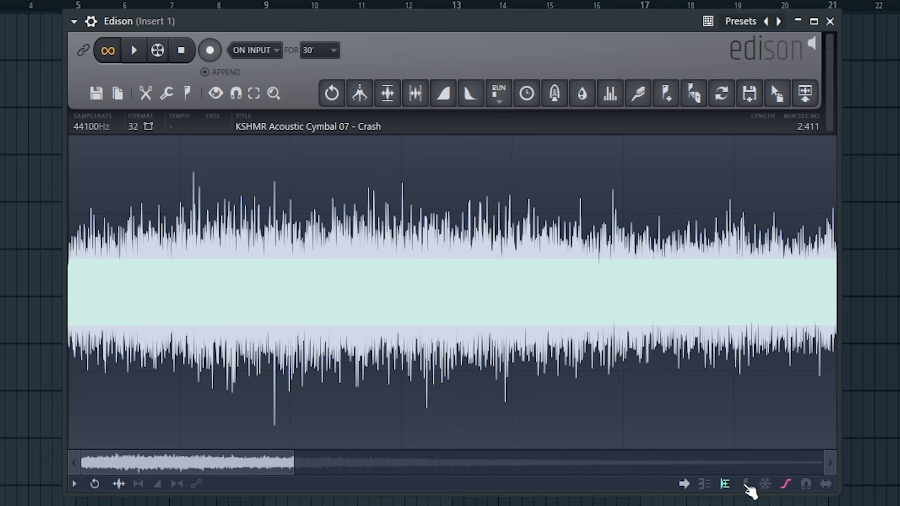
pyautogui.click(746, 485)
# Turn the freeze on the crash sample on and off again
pyautogui.click(766, 486)
pyautogui.moveTo(187, 462); pyautogui.dragTo(513, 459)
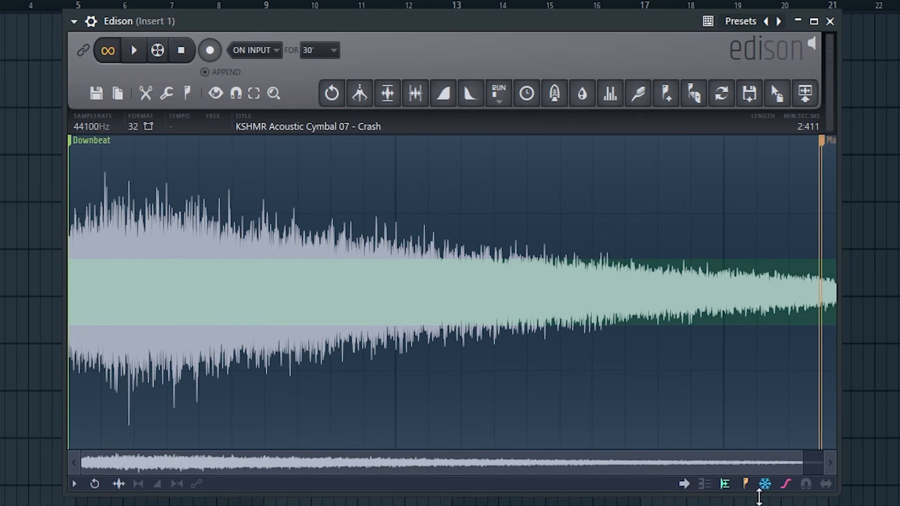
pyautogui.click(765, 484)
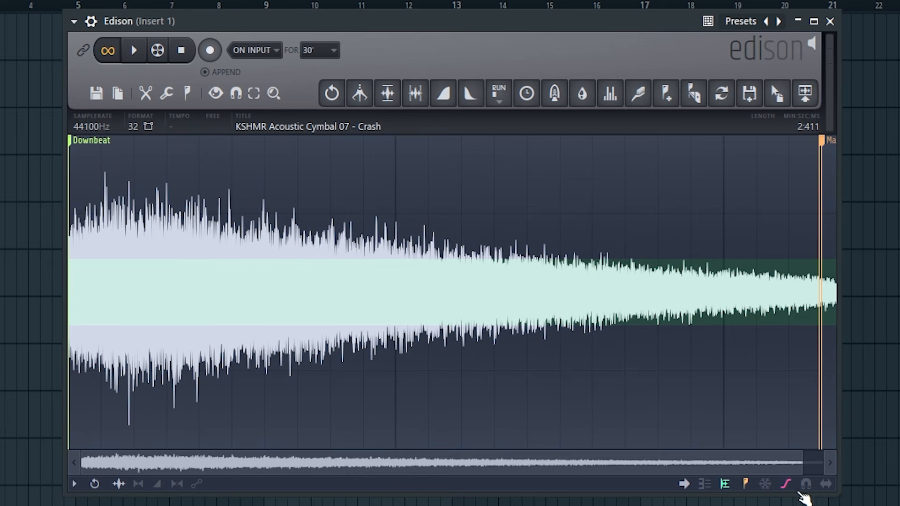
# Turn on snapping for the crash sample and check the available snap modes
pyautogui.click(806, 485)
pyautogui.rightClick(808, 488)
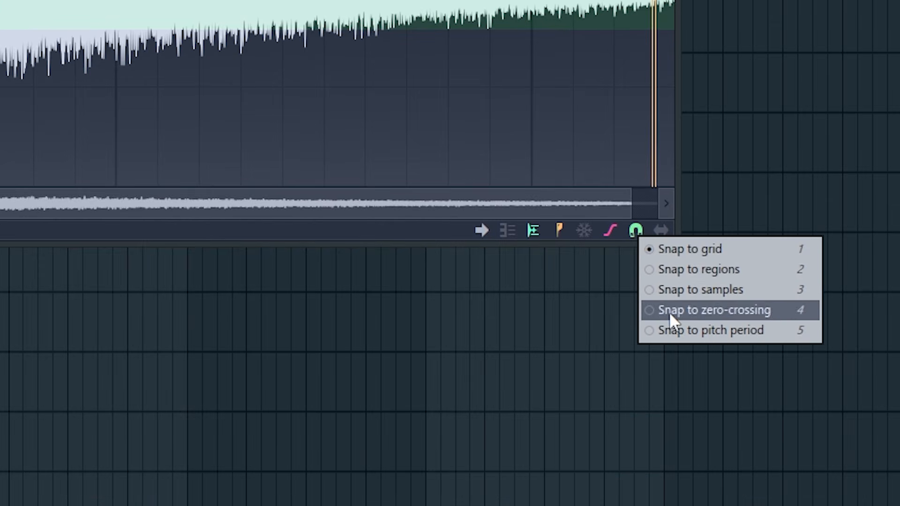
pyautogui.click(833, 505)
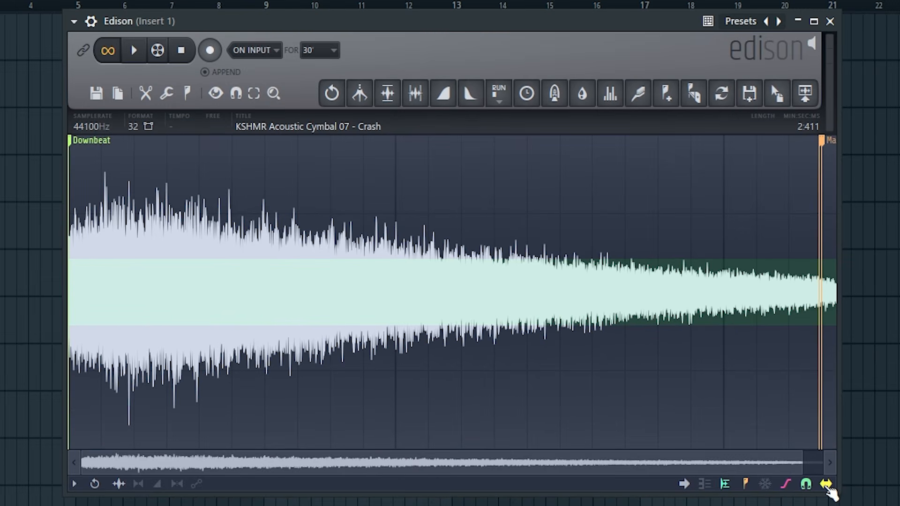
# Slide the markers near the crash sample's end to earlier positions in the waveform
pyautogui.moveTo(823, 145); pyautogui.dragTo(589, 164)
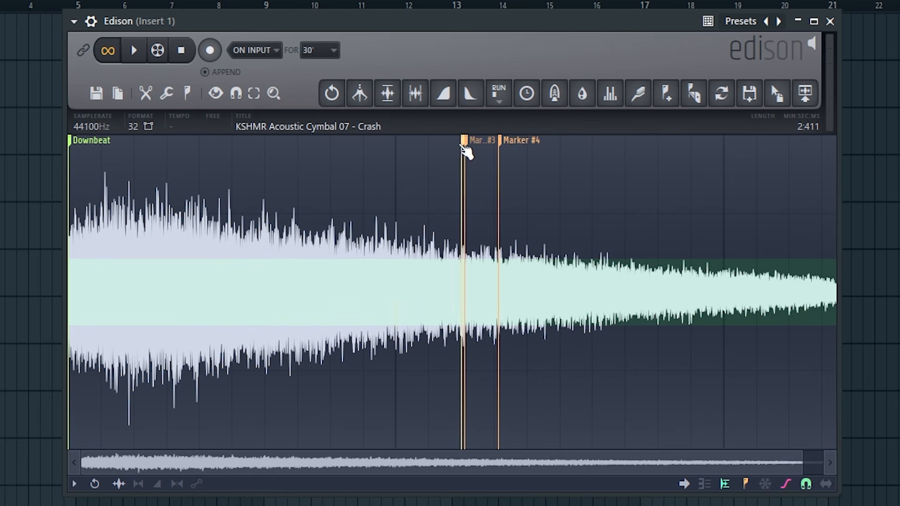
pyautogui.moveTo(465, 147); pyautogui.dragTo(408, 153)
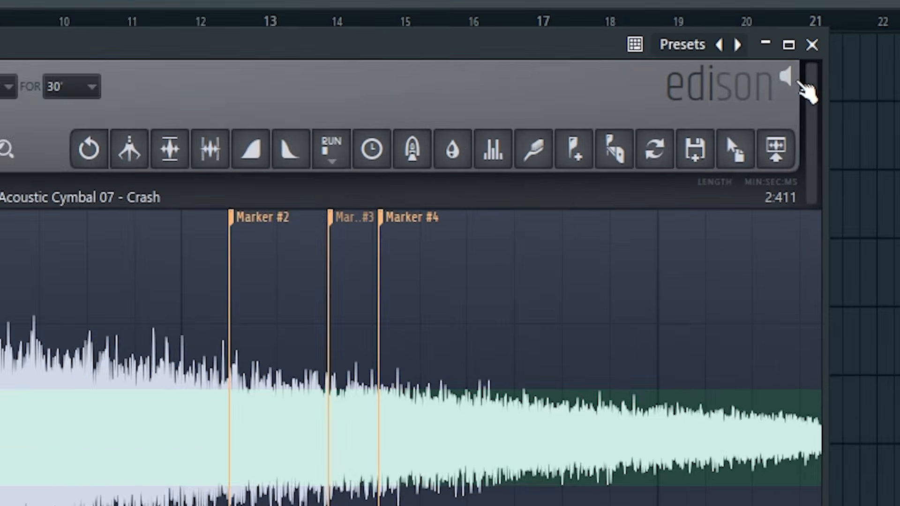
# Mute Edison's audio output and turn it back on
pyautogui.click(787, 78)
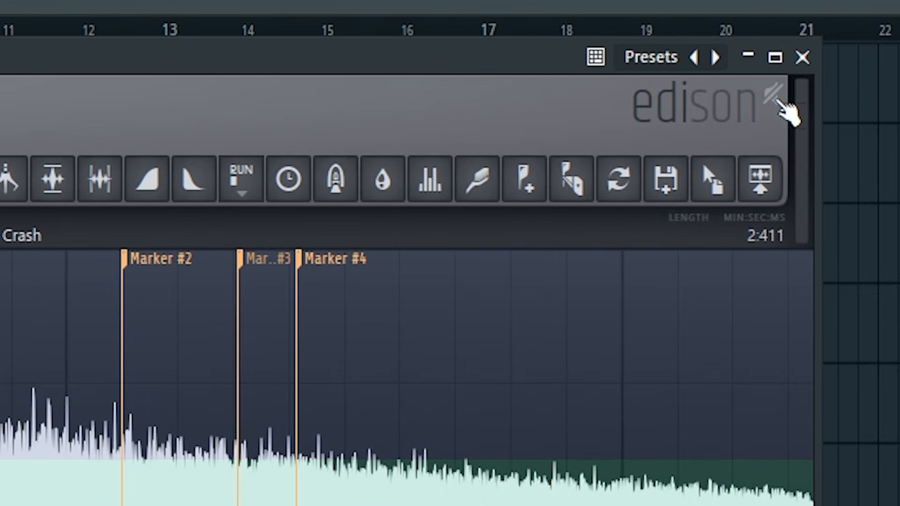
pyautogui.click(777, 101)
pyautogui.click(779, 104)
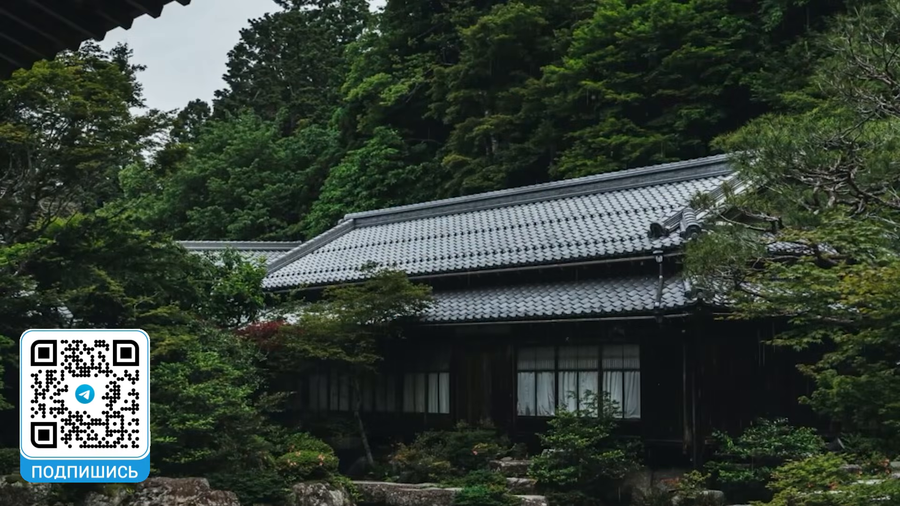
# Switch to the desktop and place the AudioPaint shortcut in its middle
pyautogui.moveTo(1, 145); pyautogui.dragTo(438, 286)
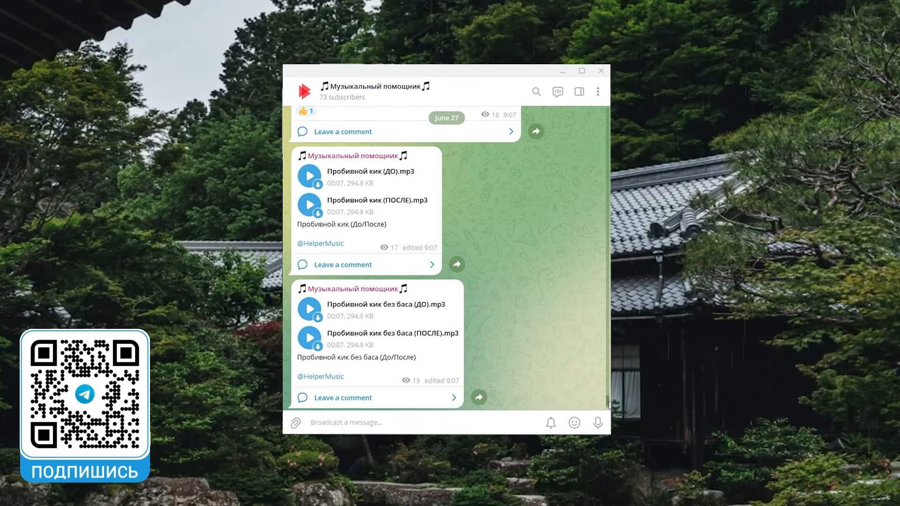
# Switch to the Музыкальный помощник Telegram channel and look back through the June 27 kick posts to the start of the #Рецепты post
pyautogui.scroll(3, 609, 404)
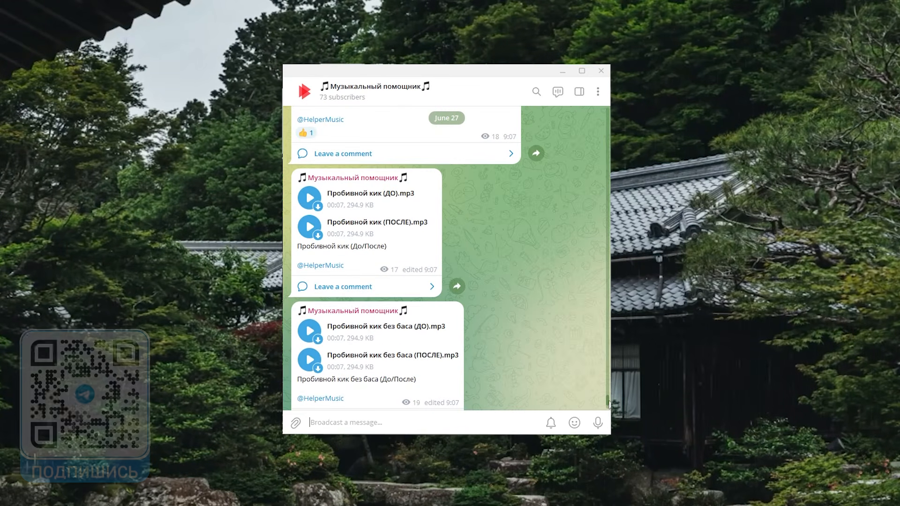
pyautogui.scroll(3, 609, 402)
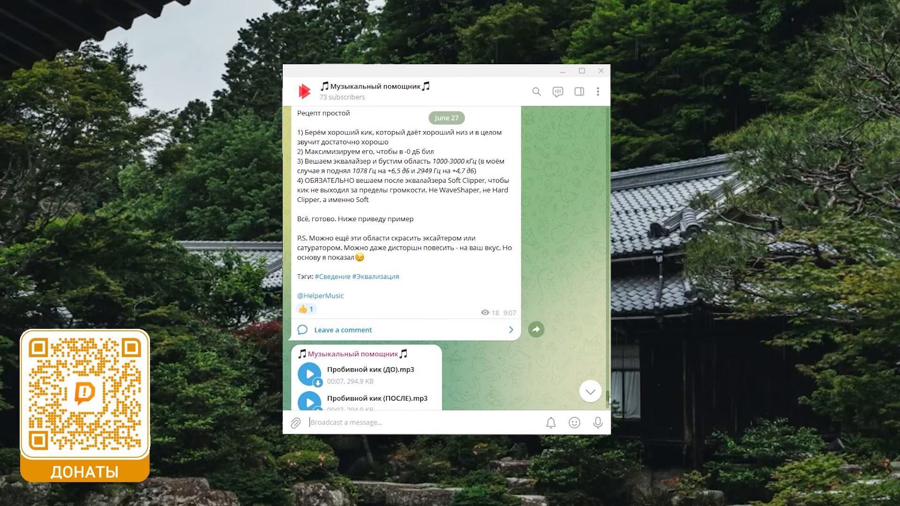
pyautogui.scroll(3, 610, 399)
pyautogui.scroll(4, 609, 397)
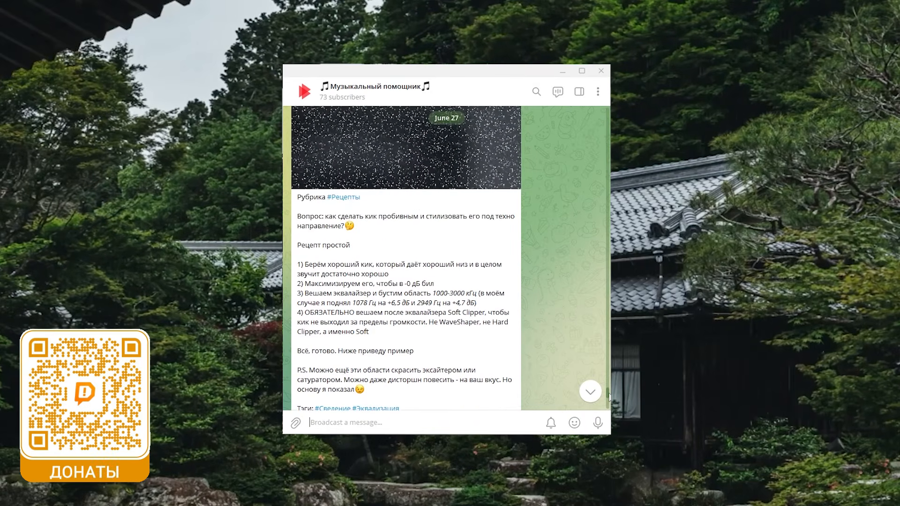
pyautogui.scroll(2, 610, 394)
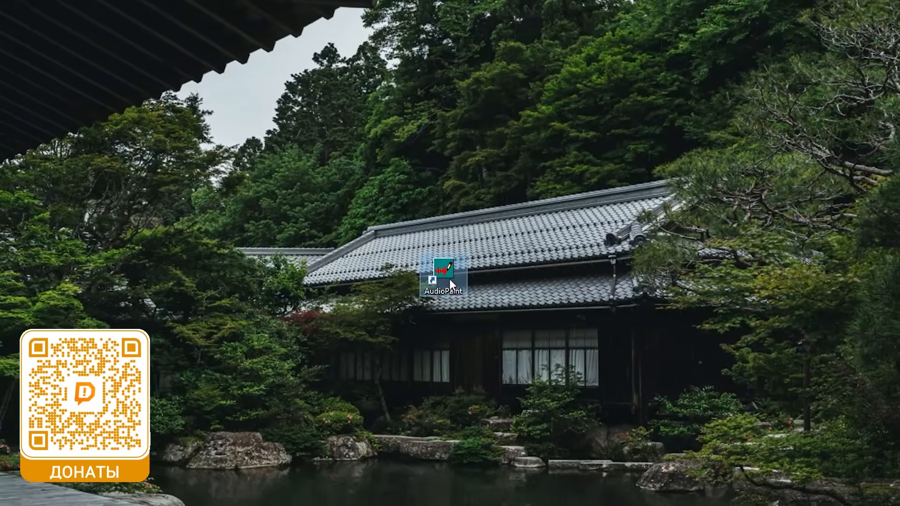
# Launch AudioPaint and import the maxresdefault image from the Остальное folder
pyautogui.doubleClick(448, 280)
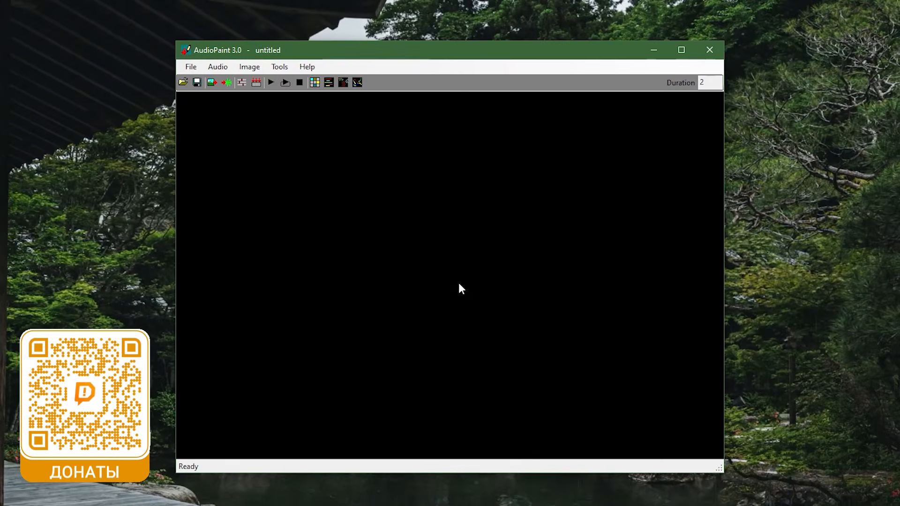
pyautogui.click(212, 82)
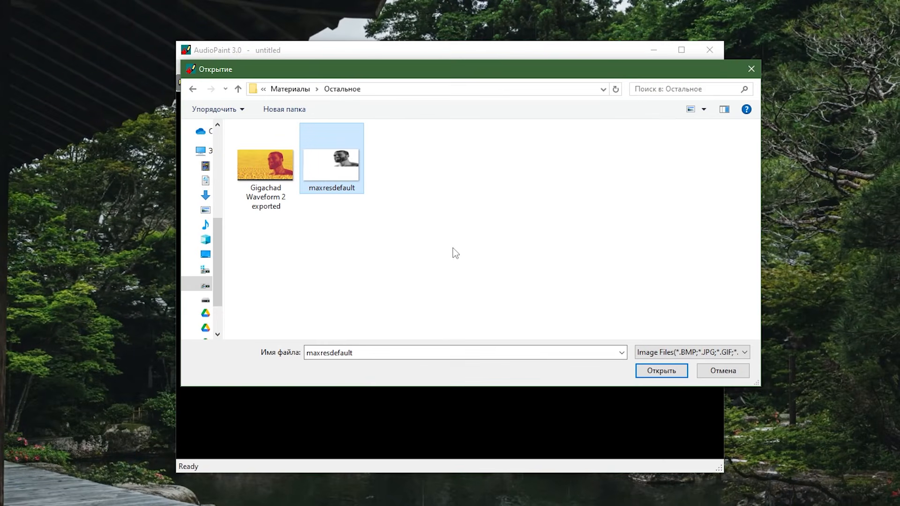
pyautogui.doubleClick(336, 178)
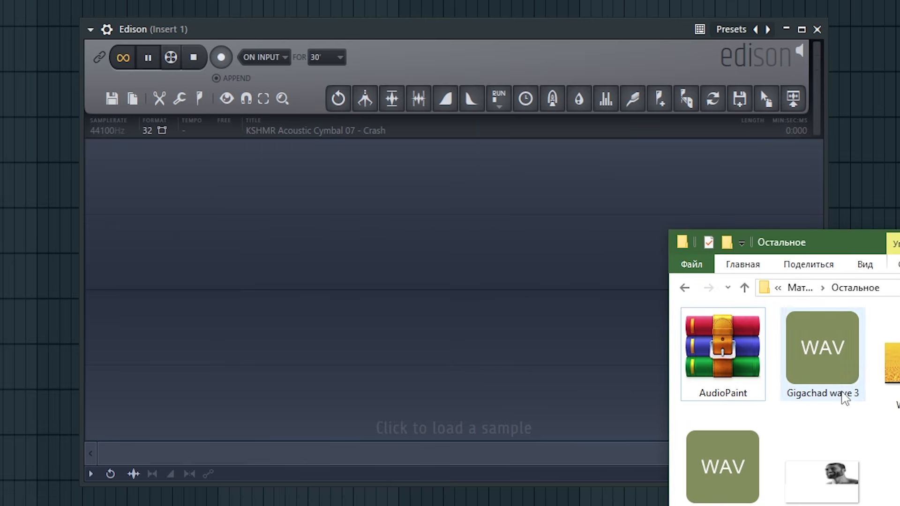
# Switch to FL Studio, load the Gigachad wave 3 sample into Edison, and display it as a spectrum
pyautogui.moveTo(836, 387); pyautogui.dragTo(403, 283)
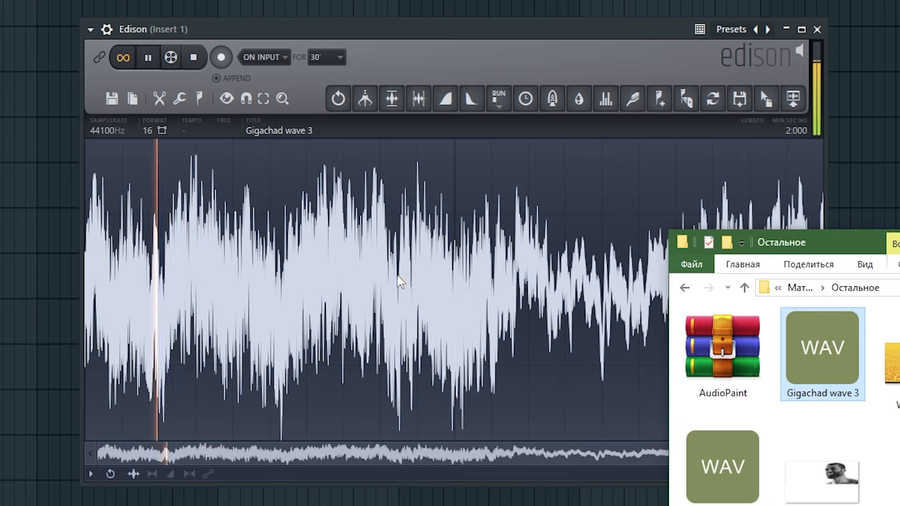
pyautogui.click(697, 475)
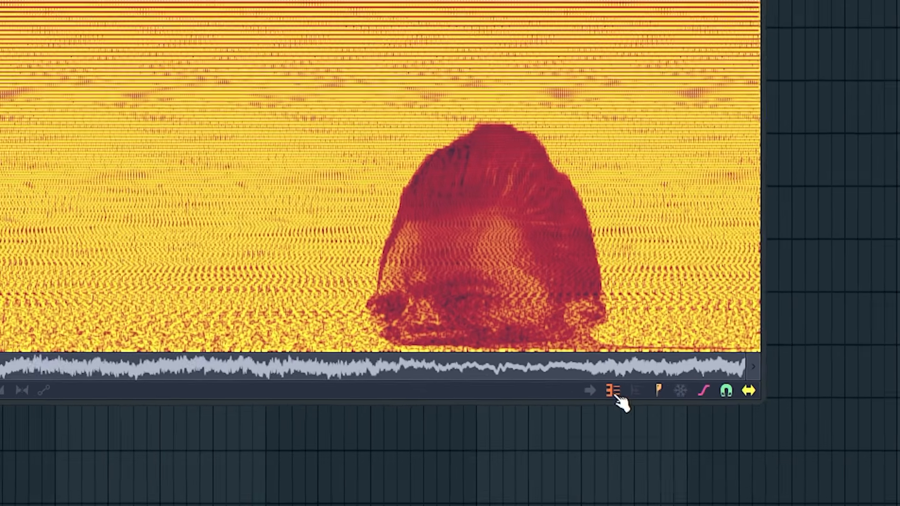
# Turn on the spectrum's Natural scale setting and make the Edison window narrower
pyautogui.rightClick(700, 476)
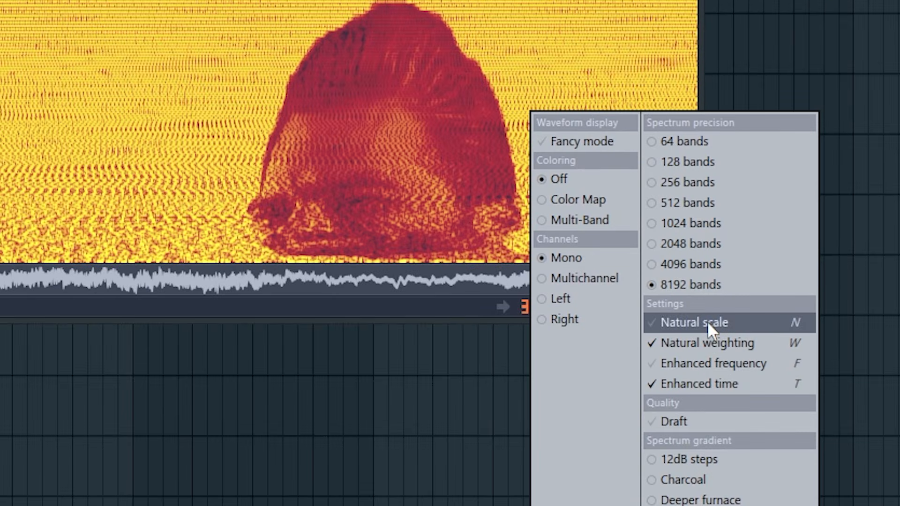
pyautogui.click(682, 323)
pyautogui.moveTo(825, 430); pyautogui.dragTo(718, 425)
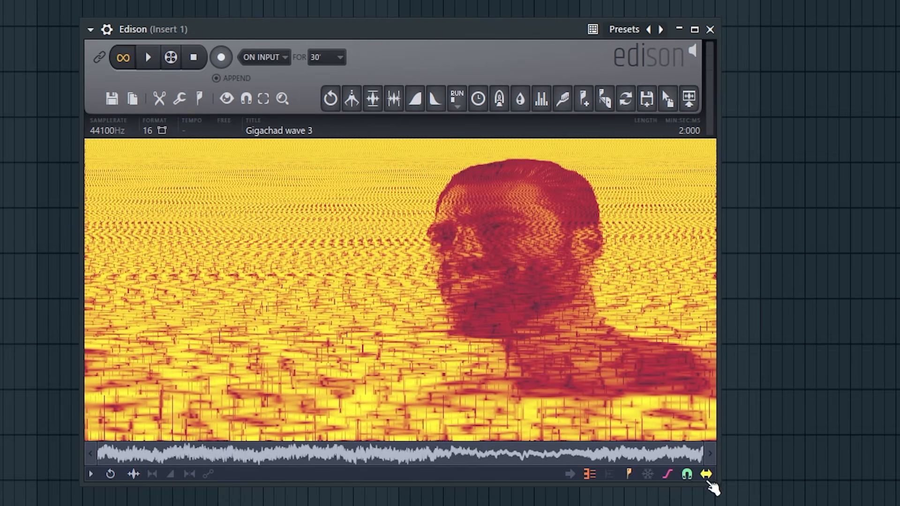
pyautogui.click(723, 492)
pyautogui.rightClick(744, 496)
pyautogui.moveTo(718, 485); pyautogui.dragTo(899, 505)
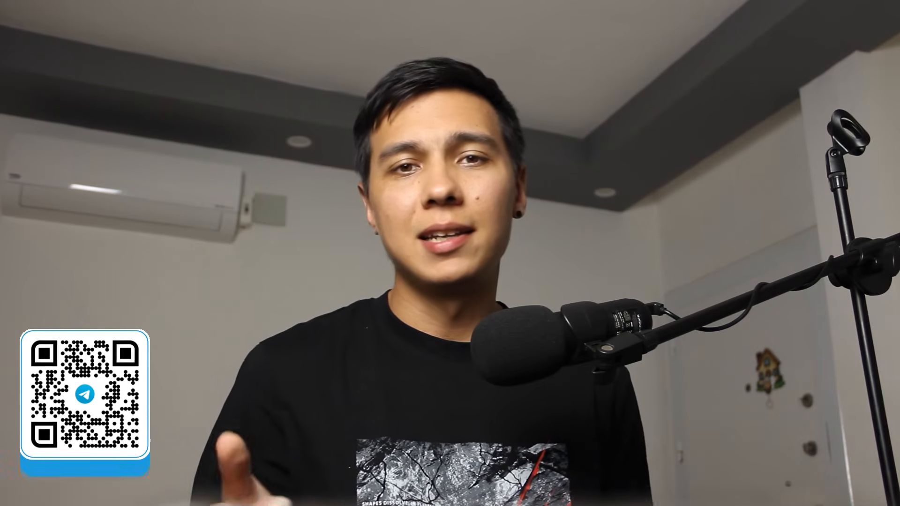